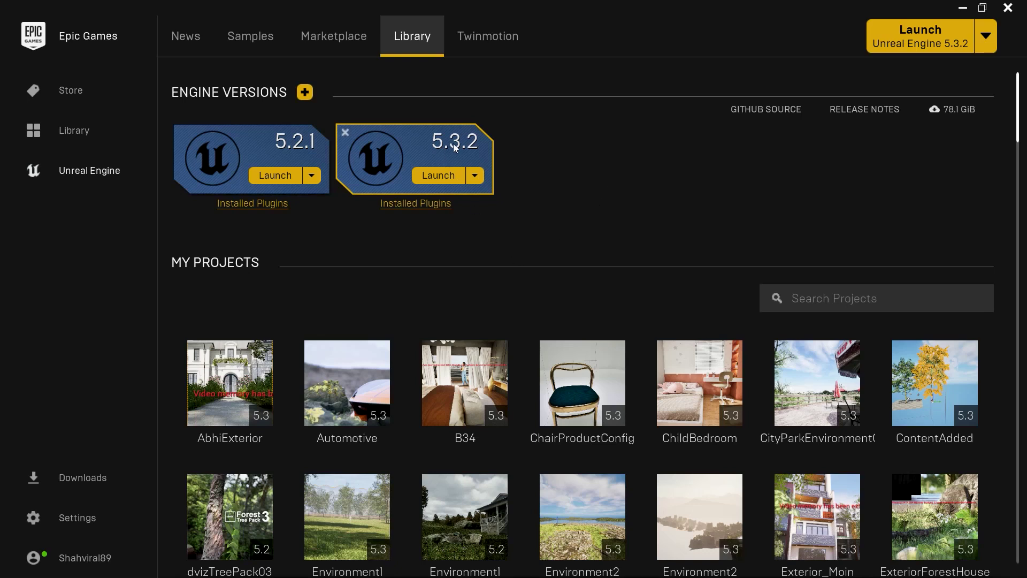
Step: Launch Unreal Engine 5.3.2 and maximize the project browser window
click(447, 180)
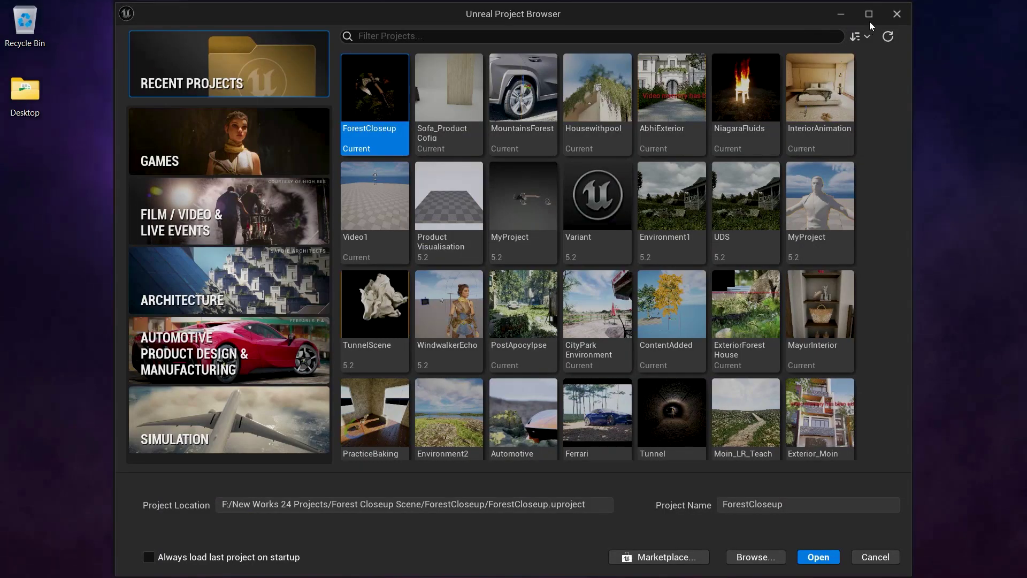
click(869, 14)
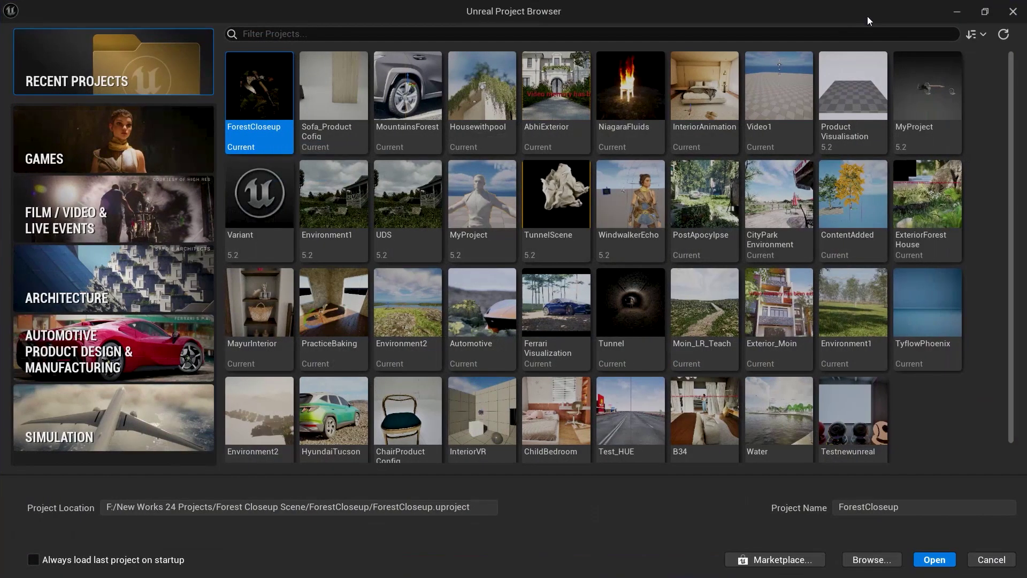
Step: Review the templates in the Games, Film / Video & Live Events, Architecture, Automotive and Simulation project categories
click(132, 145)
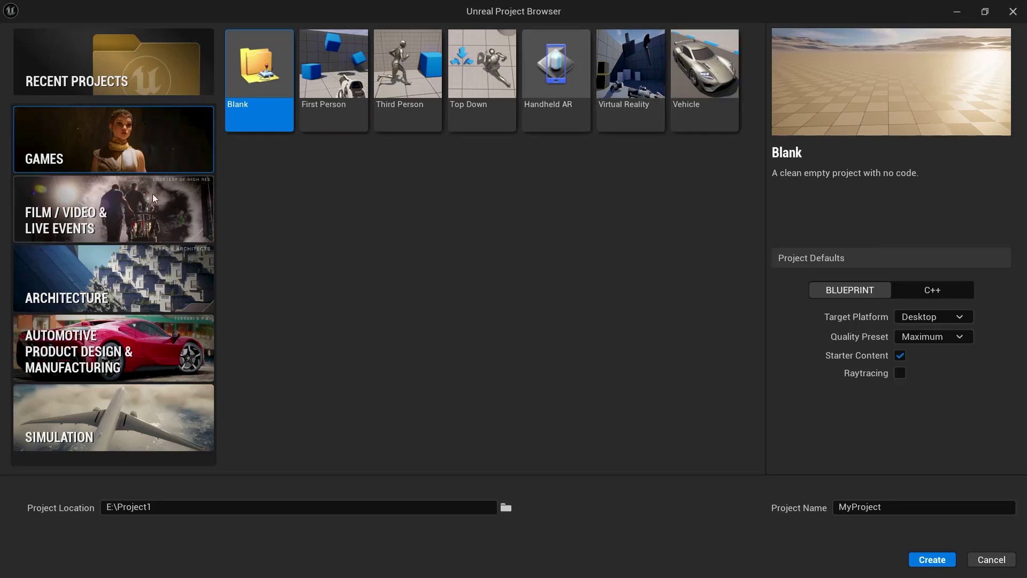
click(145, 224)
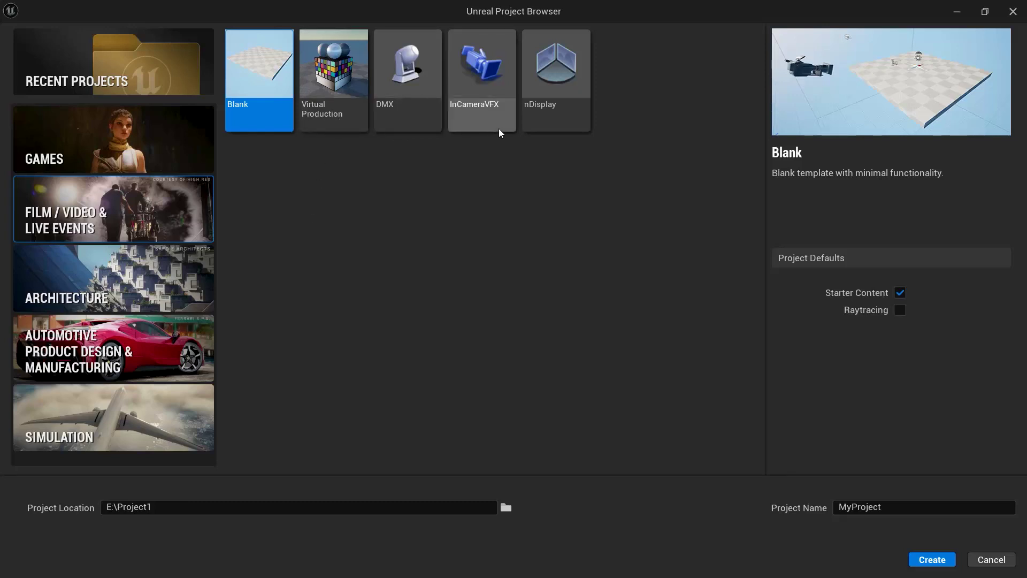
click(142, 282)
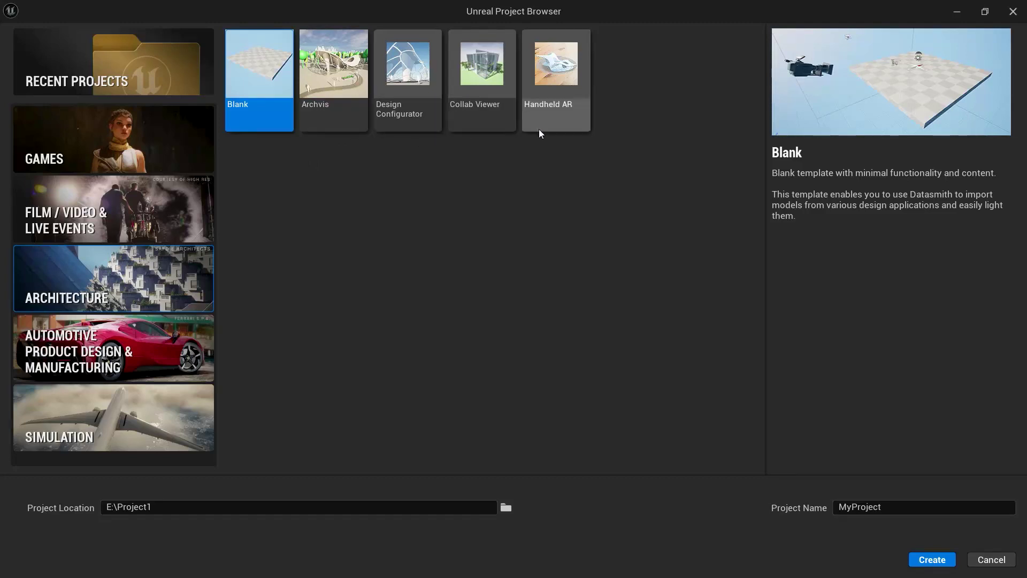
click(128, 350)
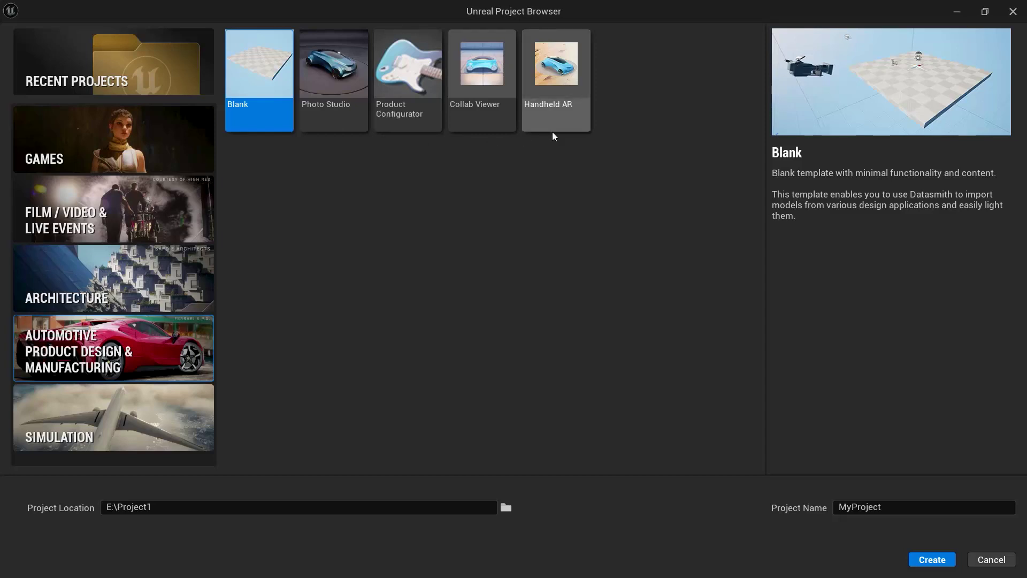
click(96, 431)
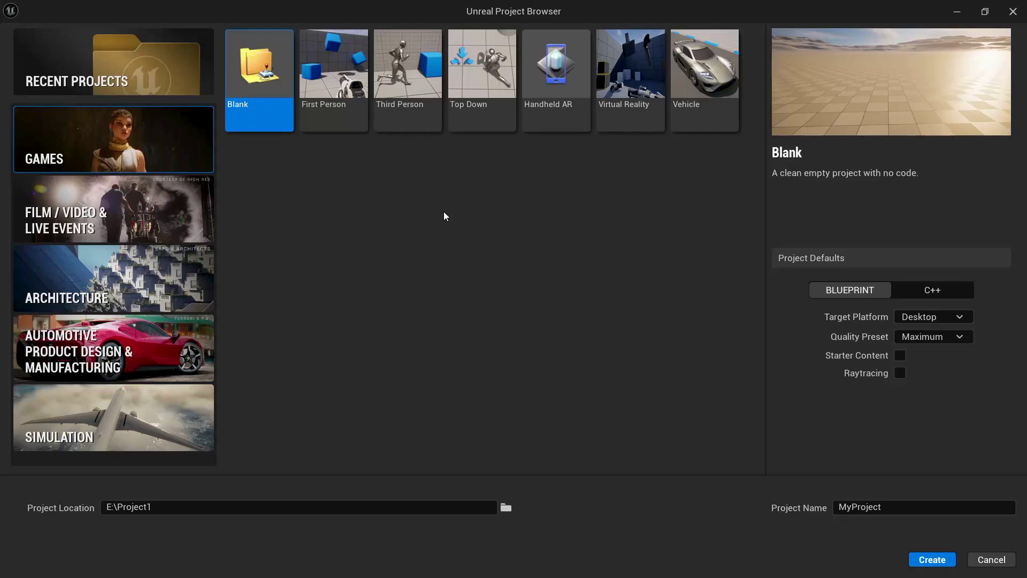
click(188, 276)
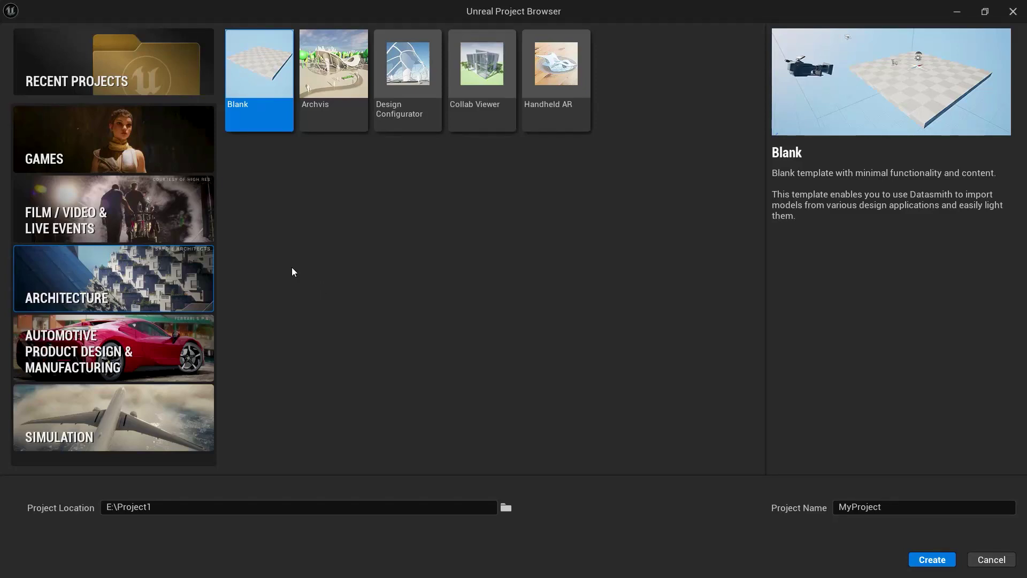
Step: Choose the Blank template in the Games category, with Starter Content and Raytracing both disabled
click(149, 132)
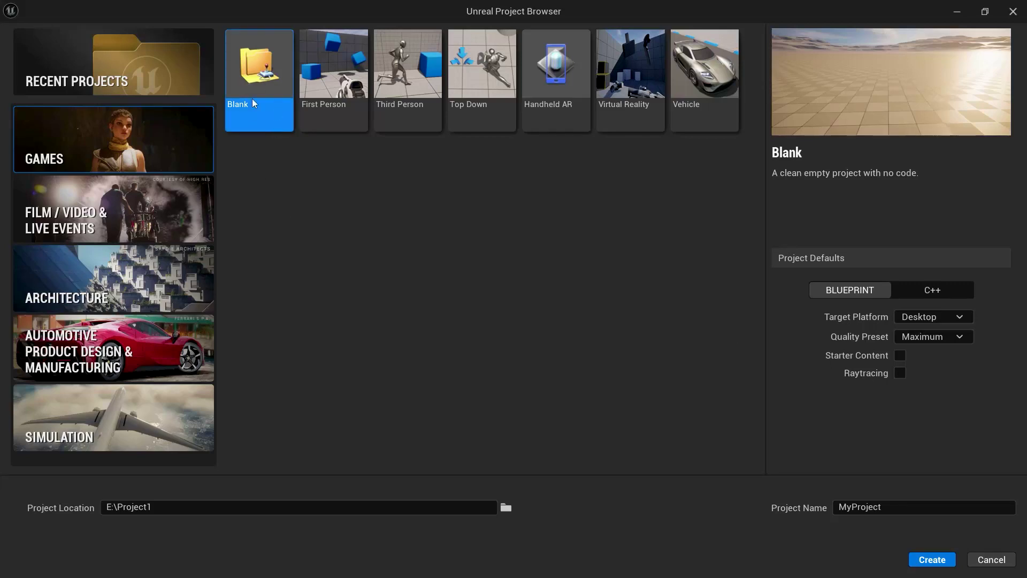
click(900, 358)
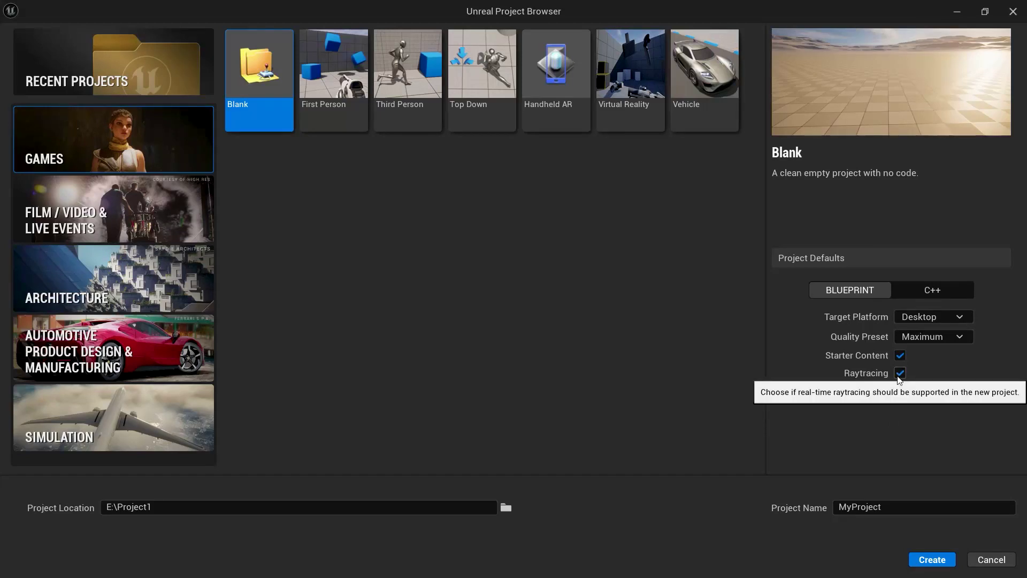
click(898, 377)
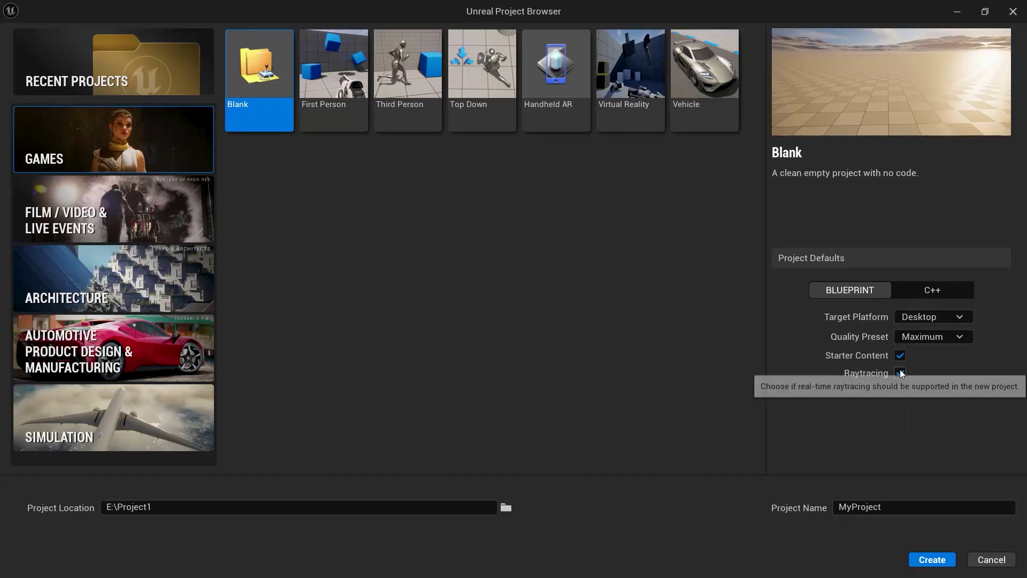
click(900, 373)
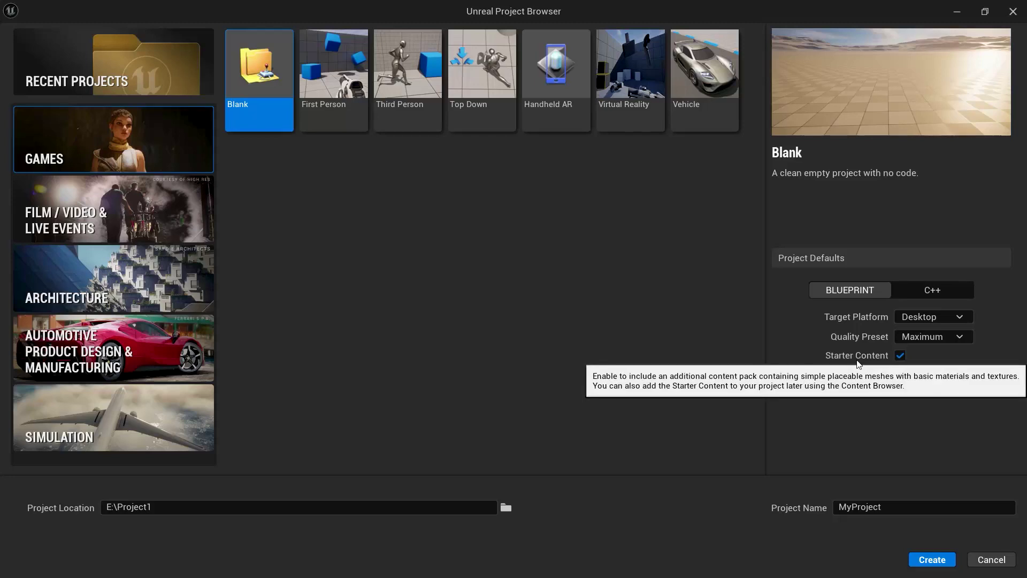
click(900, 356)
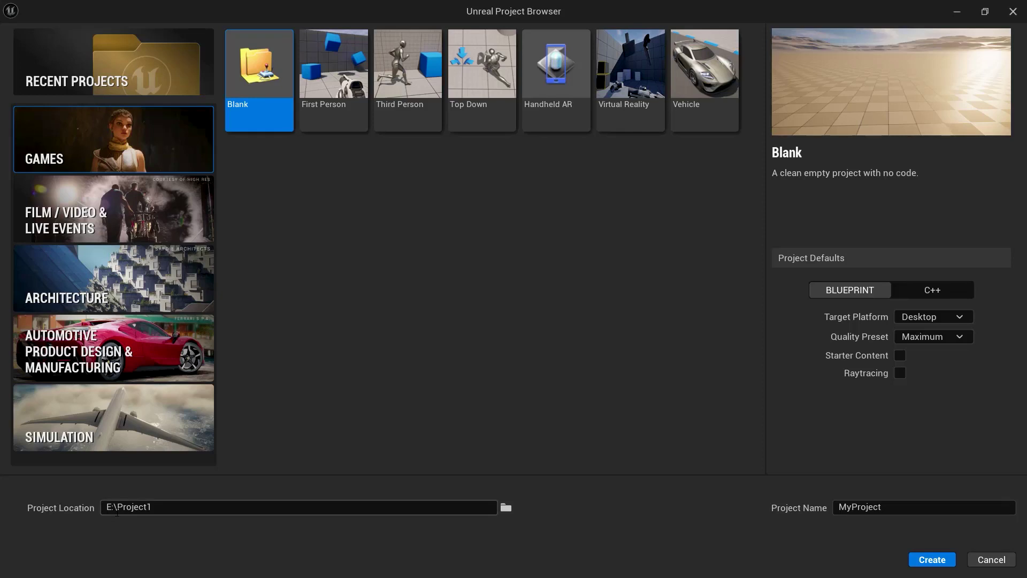
Step: Name the new project Project1 and create it
click(872, 508)
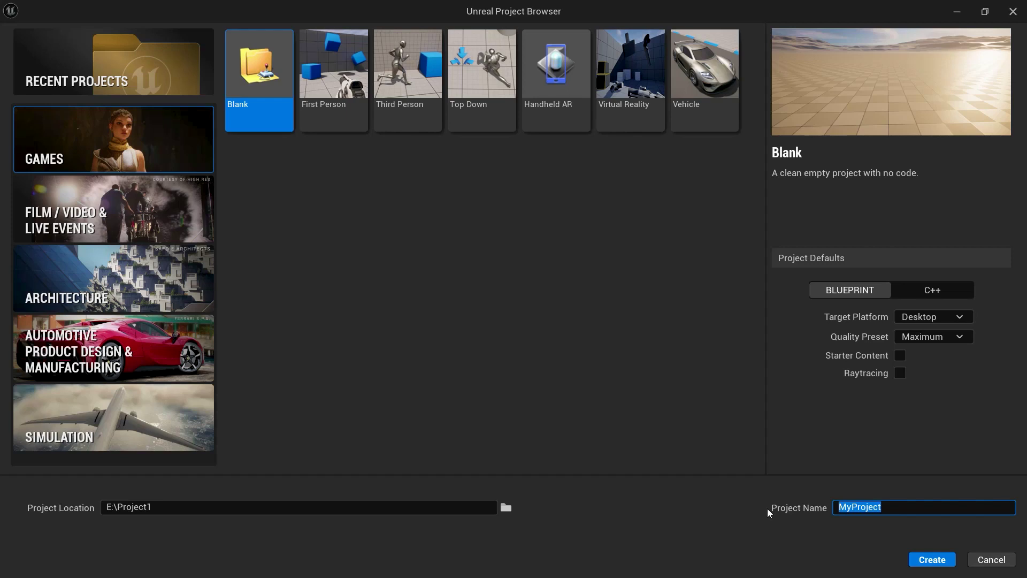
text(Pro)
key(BackSpace)
key(BackSpace)
text(roject1)
click(938, 559)
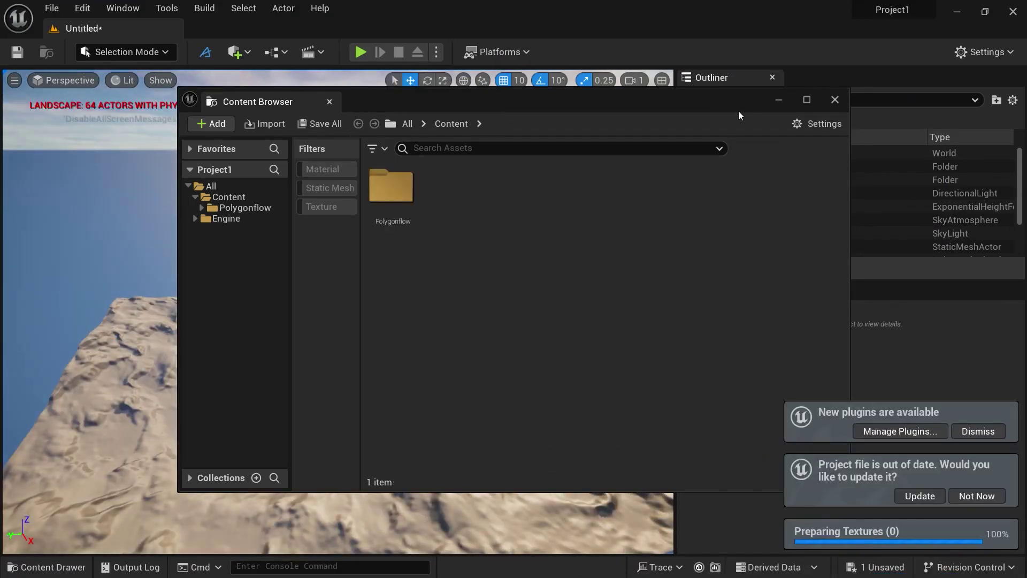
Step: Close the floating Content Browser and clear the startup notifications, accepting the project file update
click(835, 100)
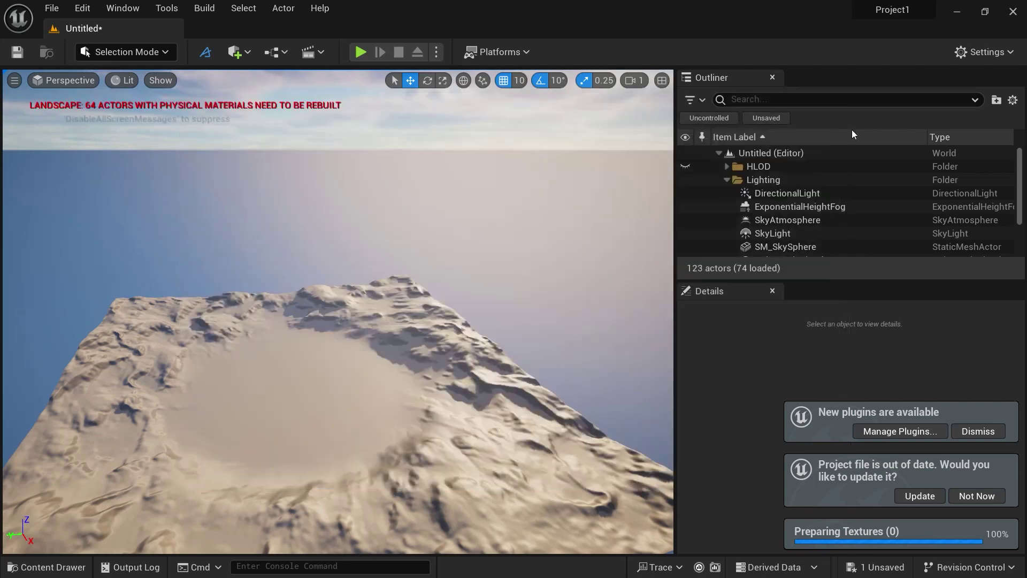
click(972, 473)
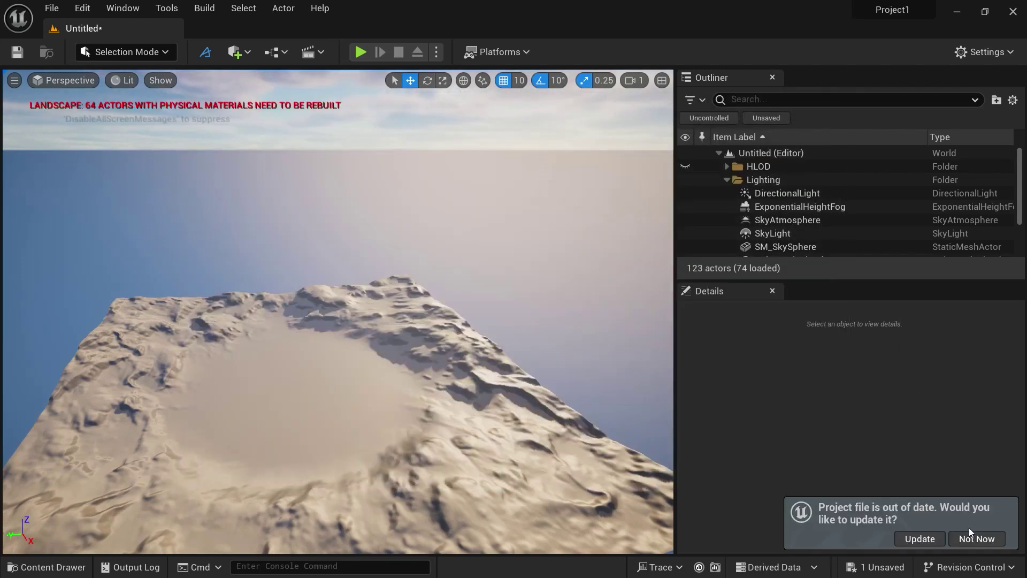
click(925, 542)
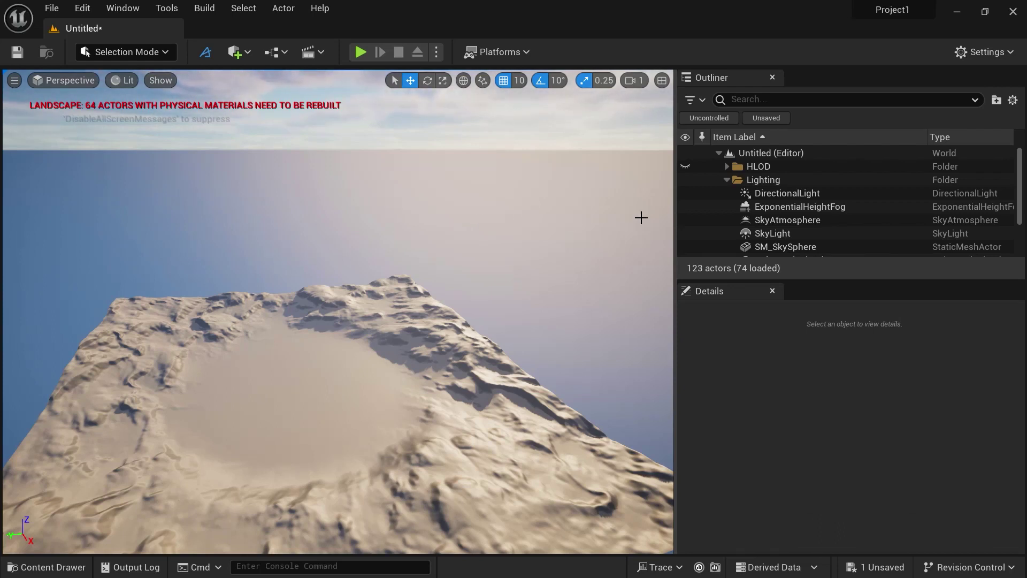
Step: Create a new level from the Basic template without saving the current open-world level
scroll(816, 184, down, 4)
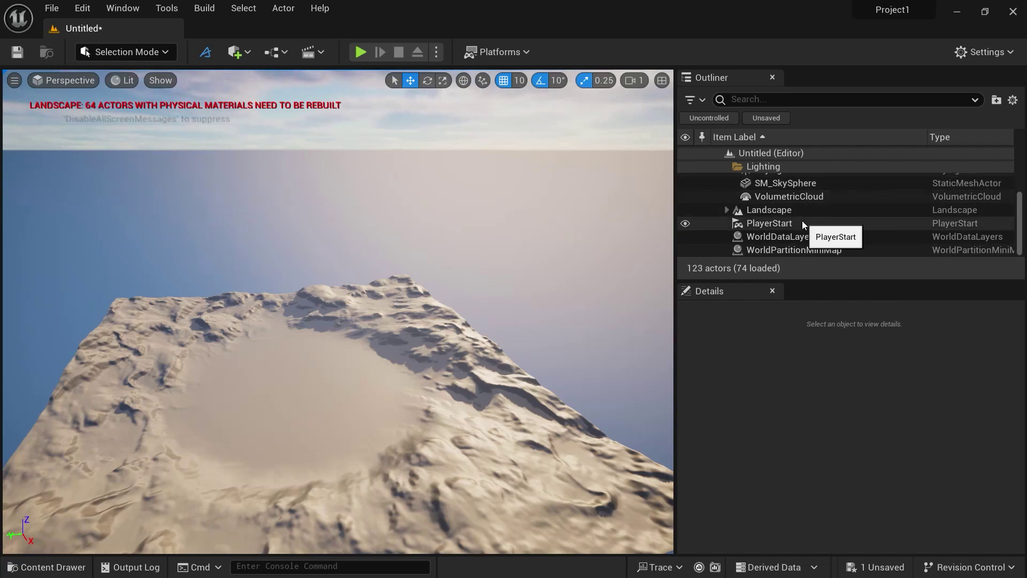
scroll(802, 221, up, 4)
click(64, 8)
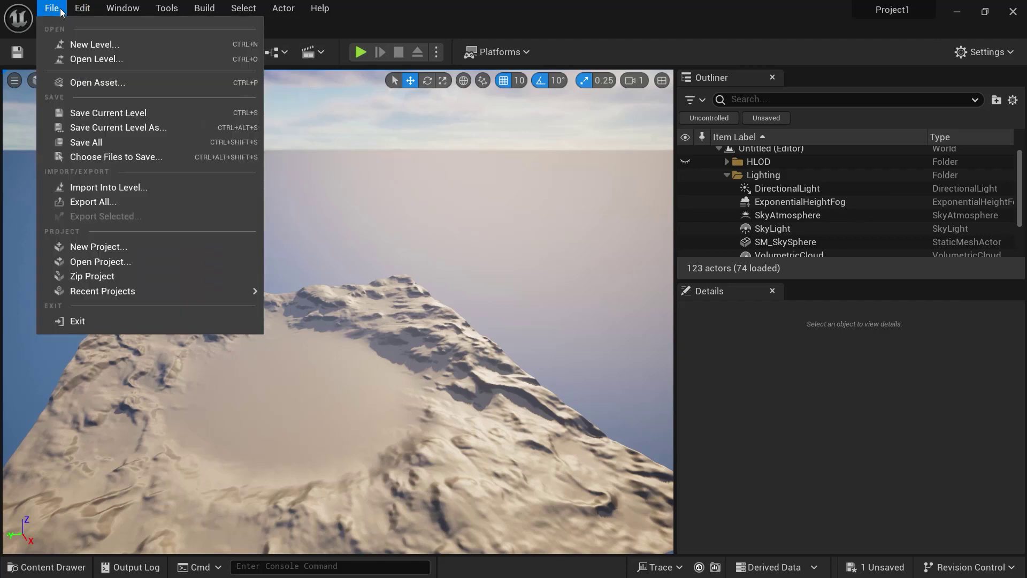
click(91, 44)
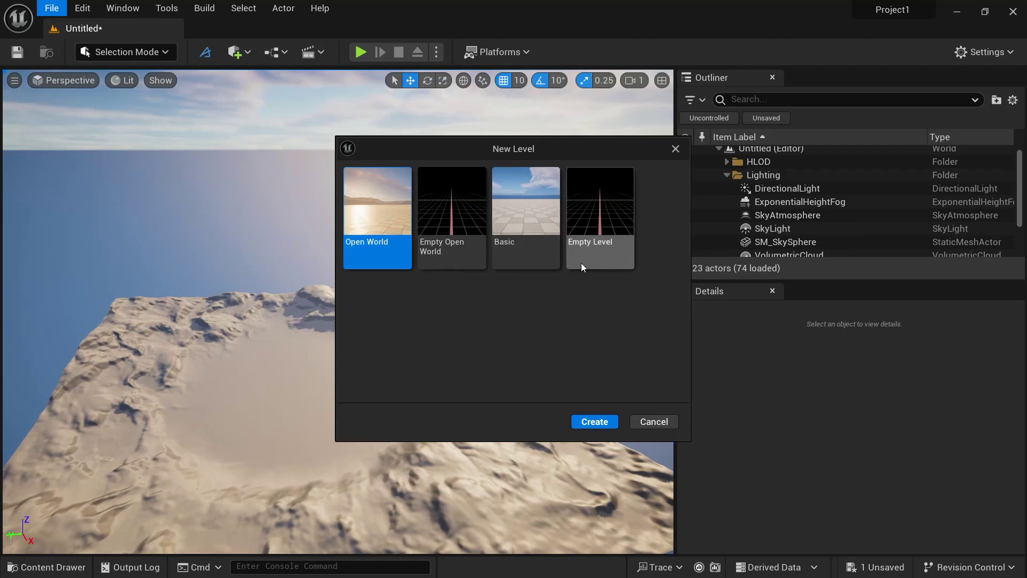
click(521, 215)
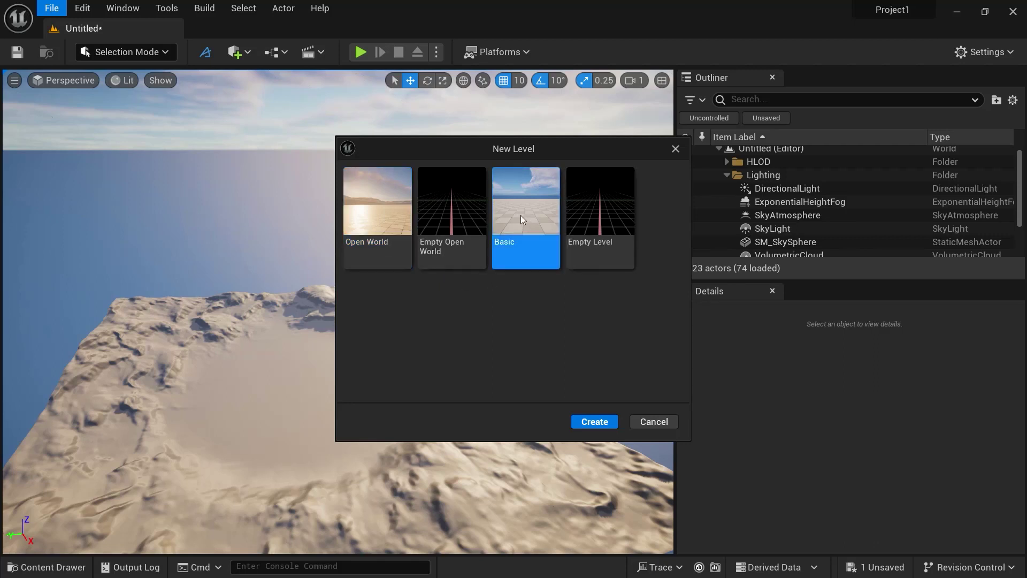
click(582, 422)
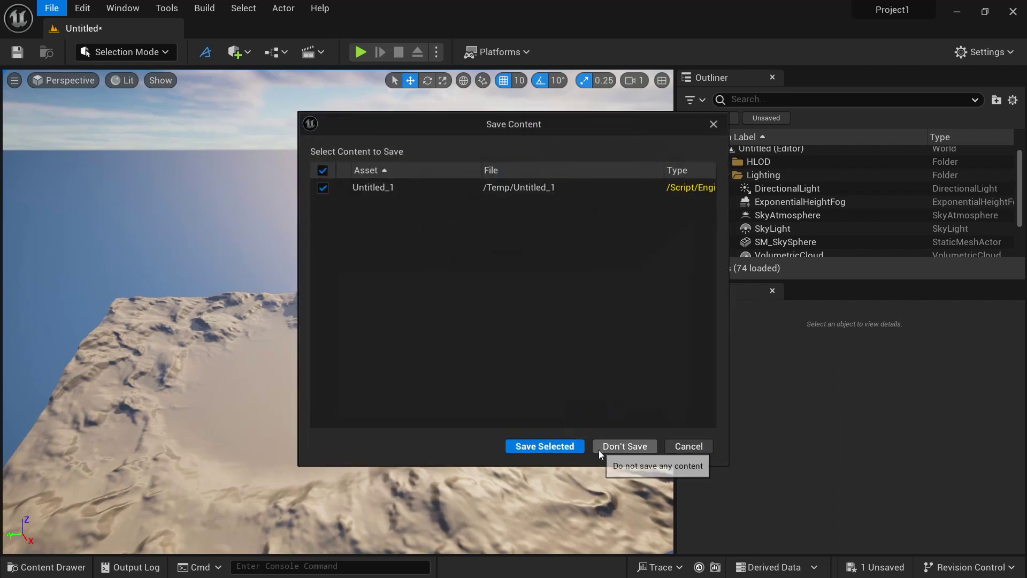
click(634, 447)
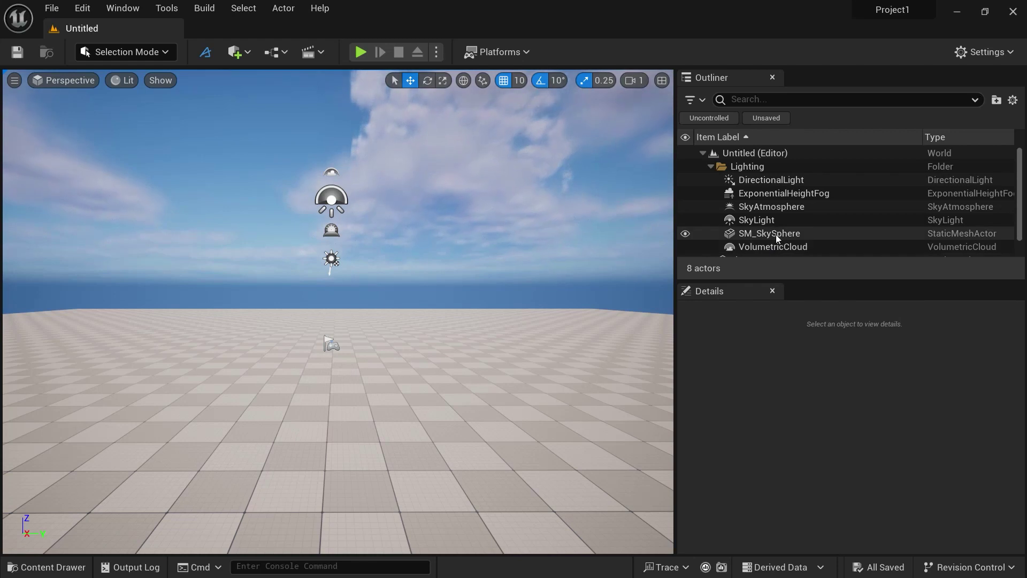
Step: Select the DirectionalLight to show its details, and hide and re-show all actors in the Lighting folder
click(794, 182)
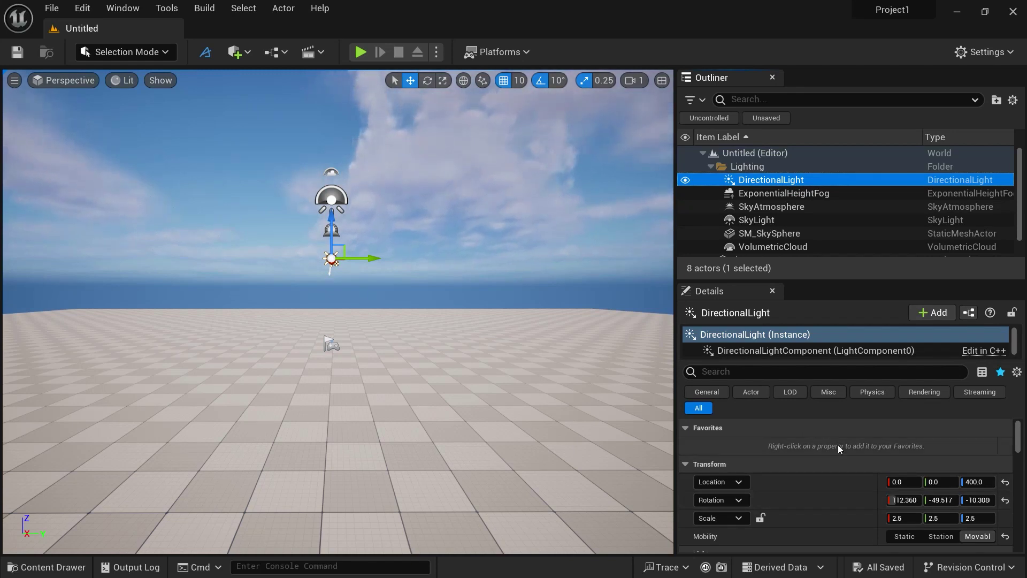
click(748, 168)
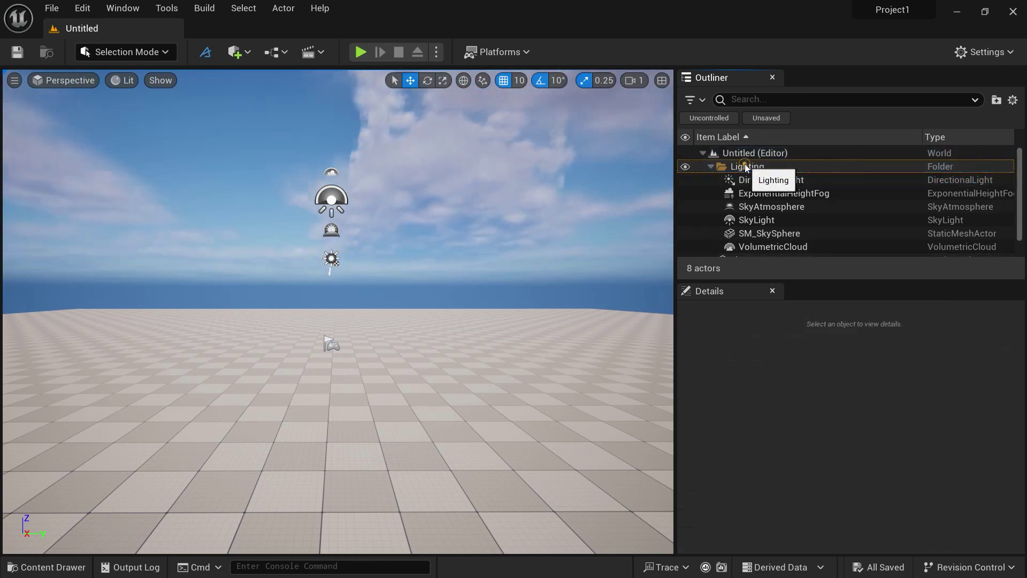
click(686, 168)
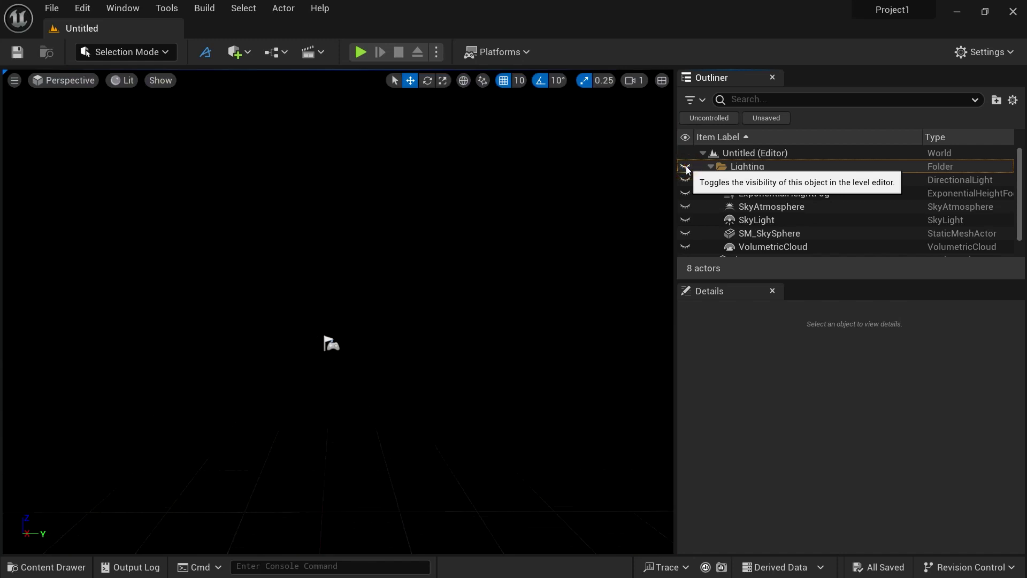
click(686, 168)
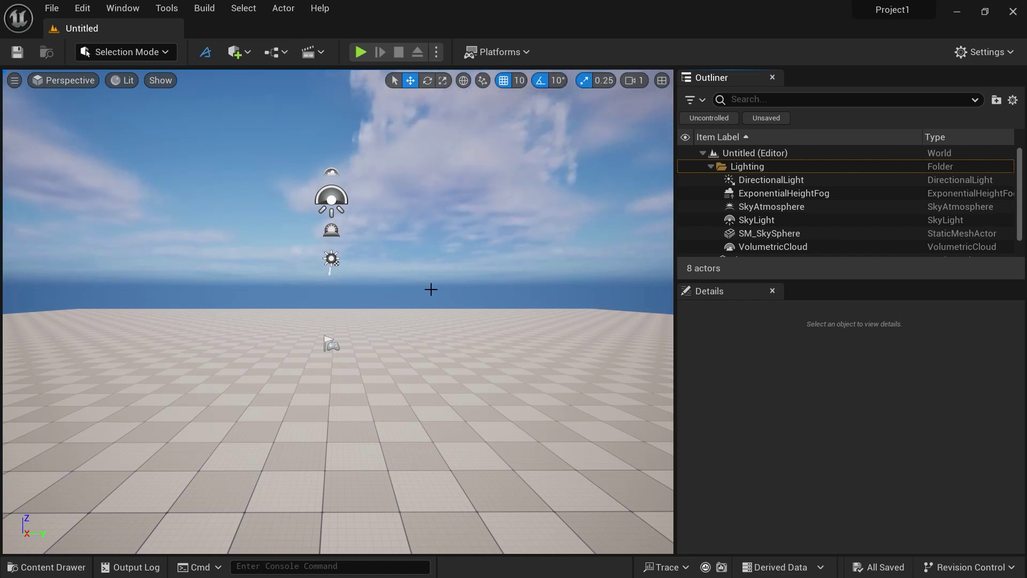
Step: Fly the viewport camera forward, backward, sideways, down below the floor and back up above it
right_drag(404, 276, 404, 276)
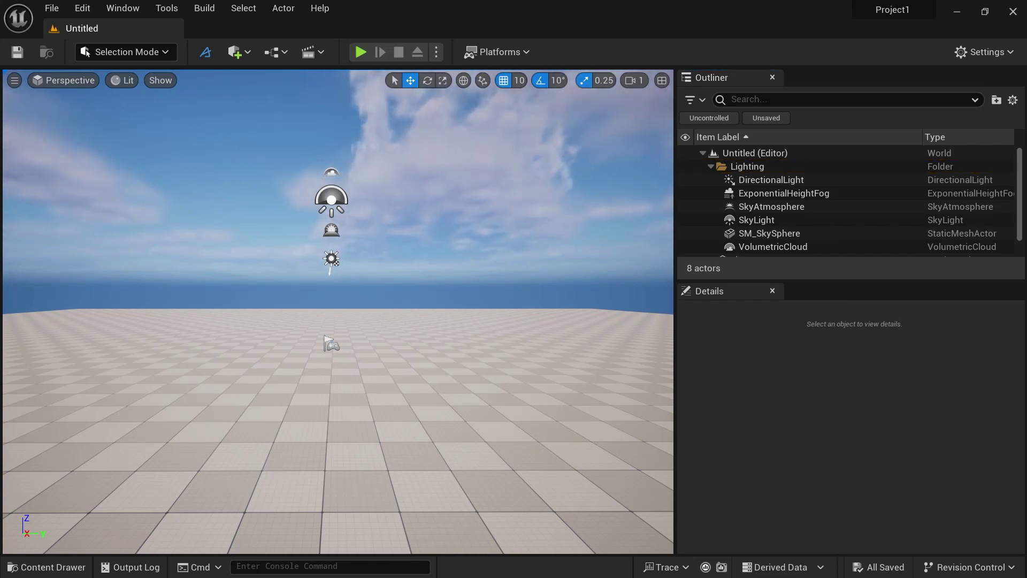
key(w)
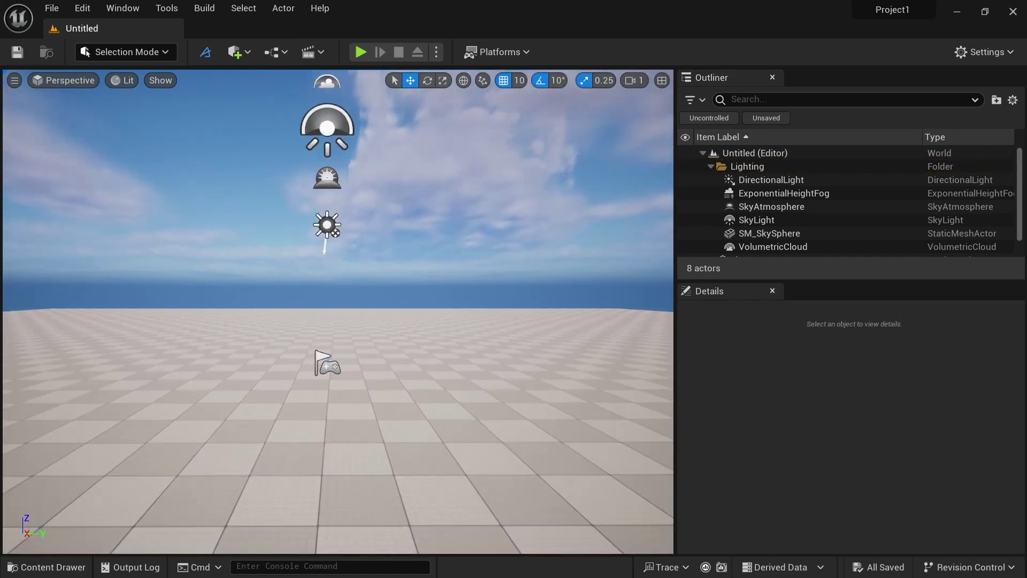
key(w)
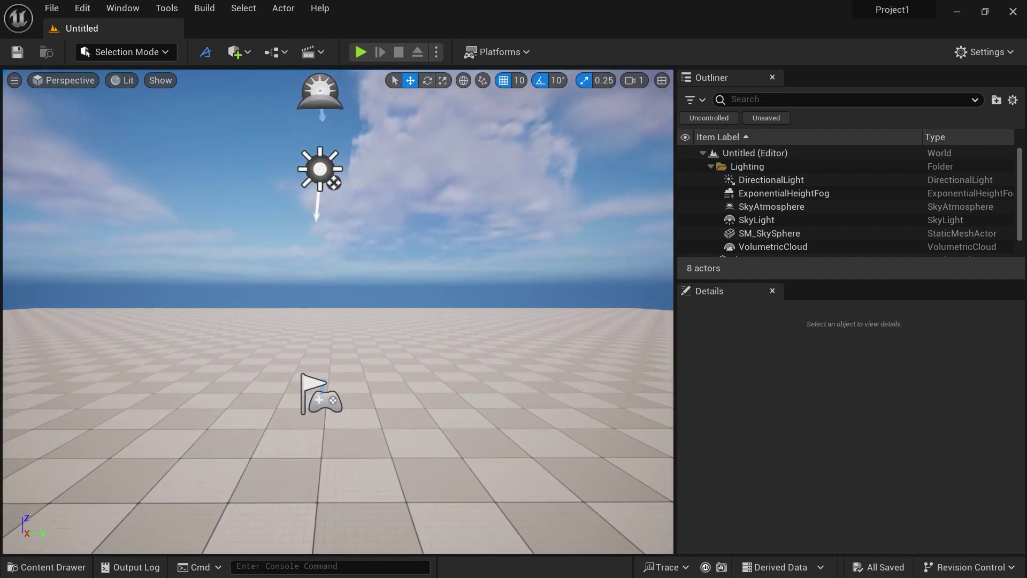
key(Down)
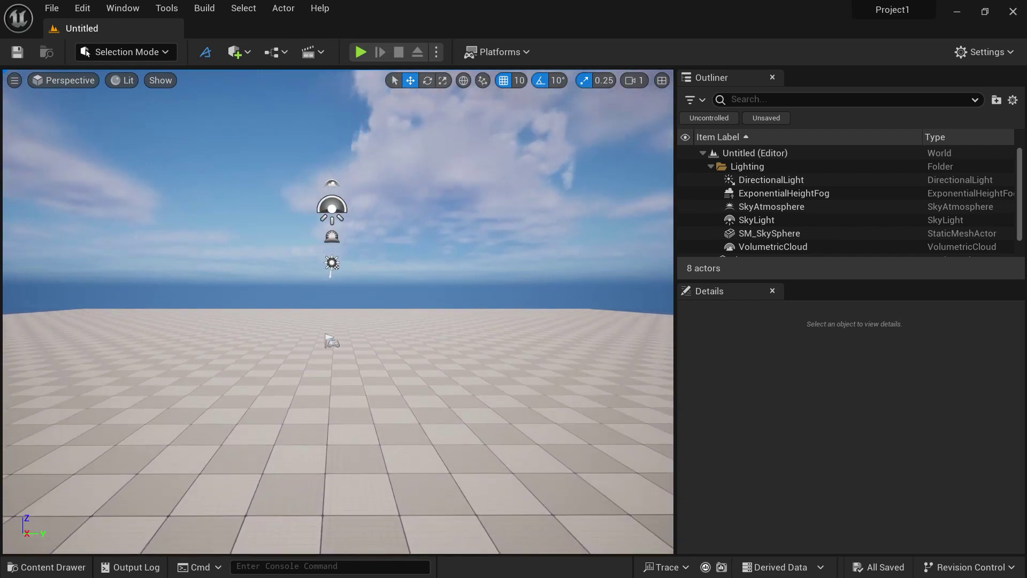
key(Left)
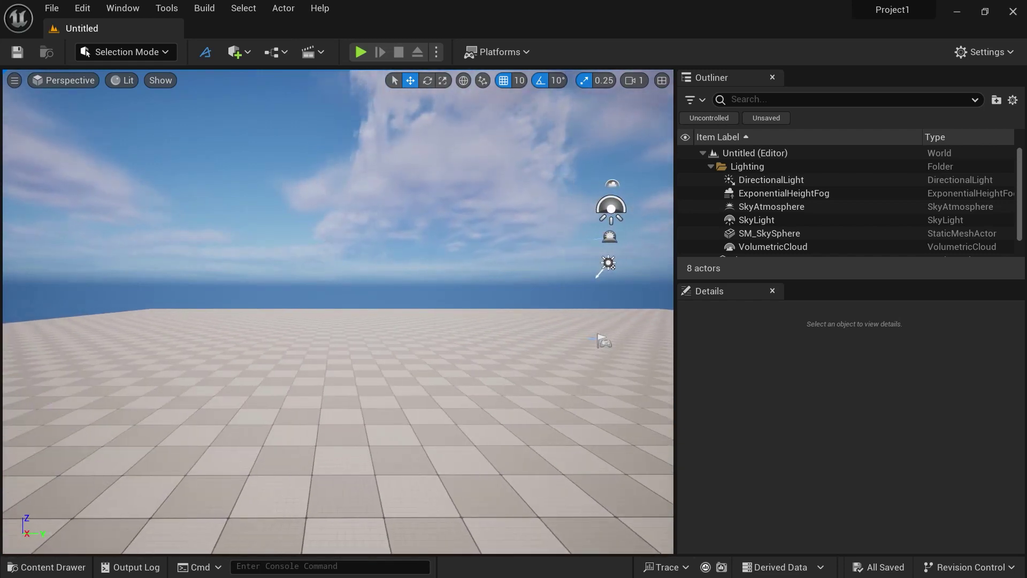
key(Right)
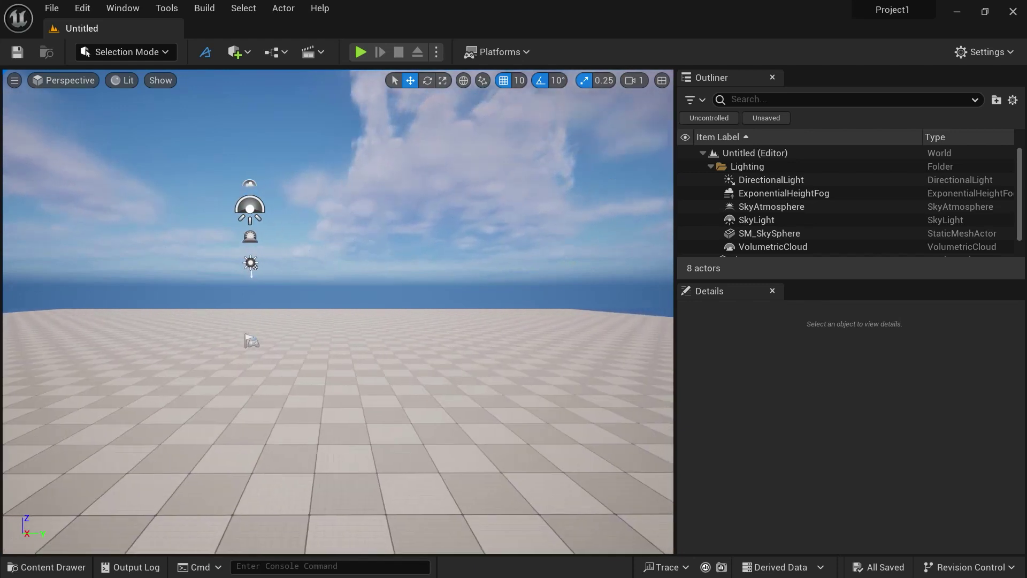
key(Page_Down)
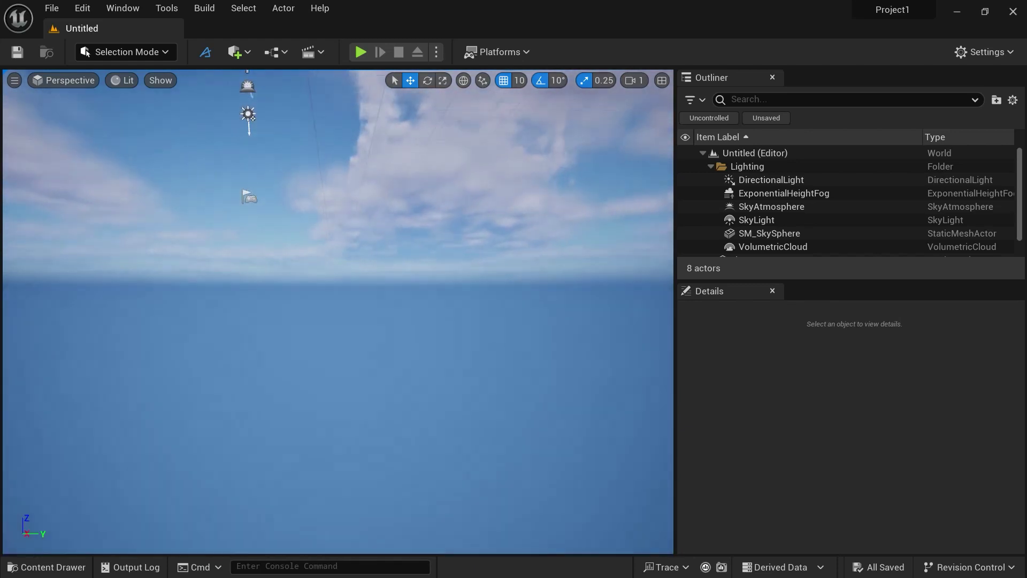
key(Page_Up)
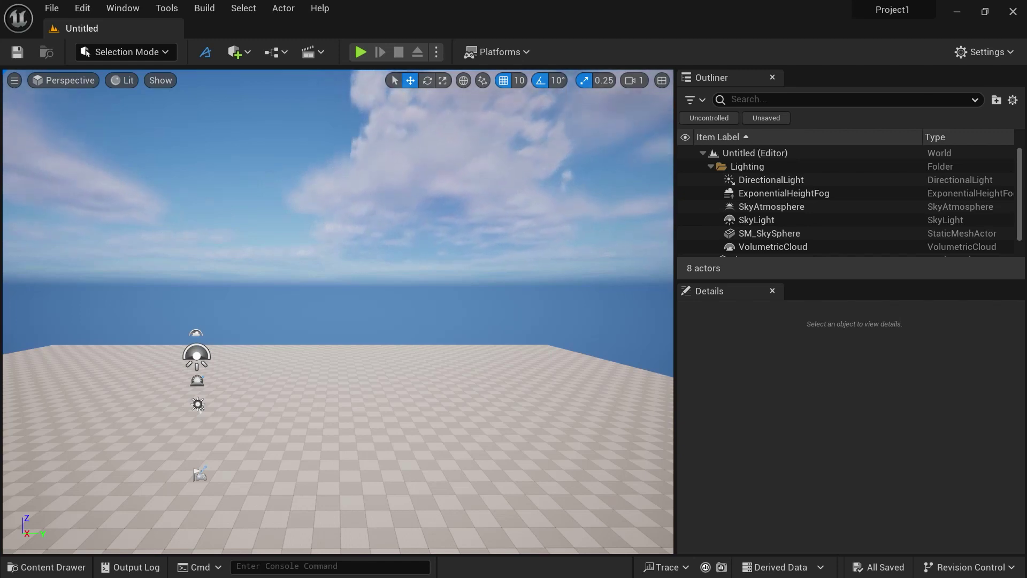
Step: Turn and tilt the viewport camera to look around the level's floor and sky
right_drag(338, 312, 556, 304)
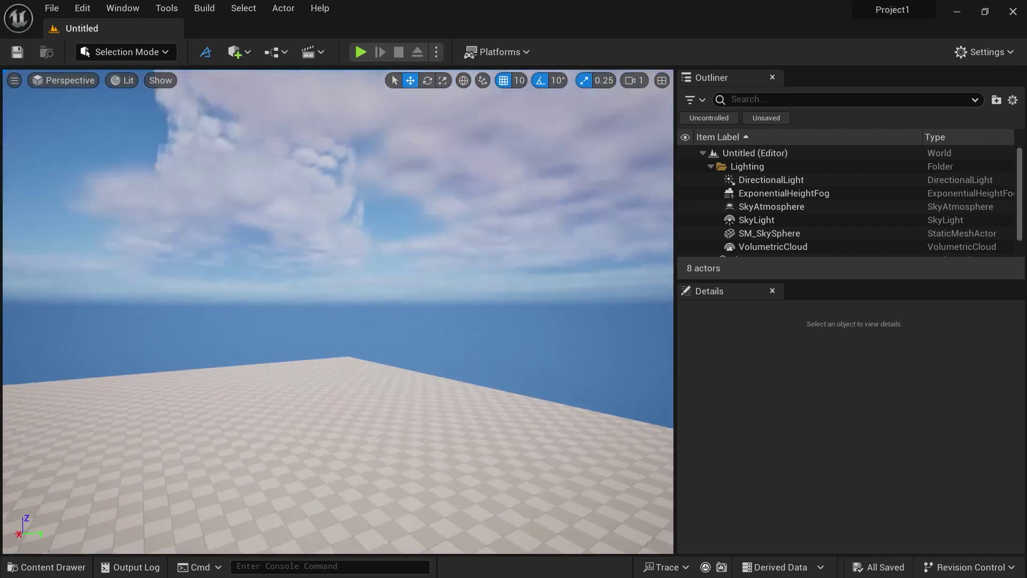
key(Right)
right_drag(338, 311, 353, 358)
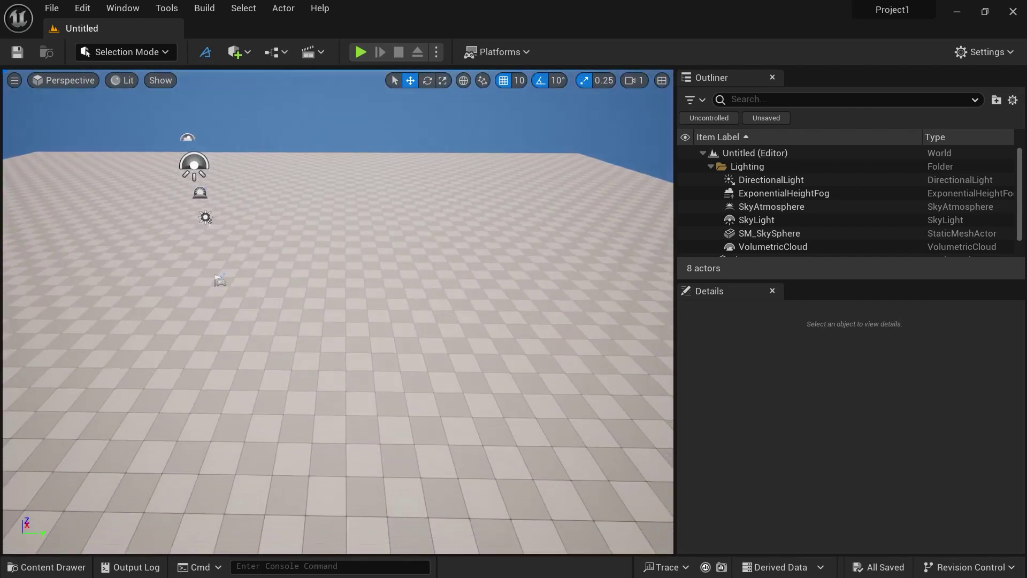
key(Up)
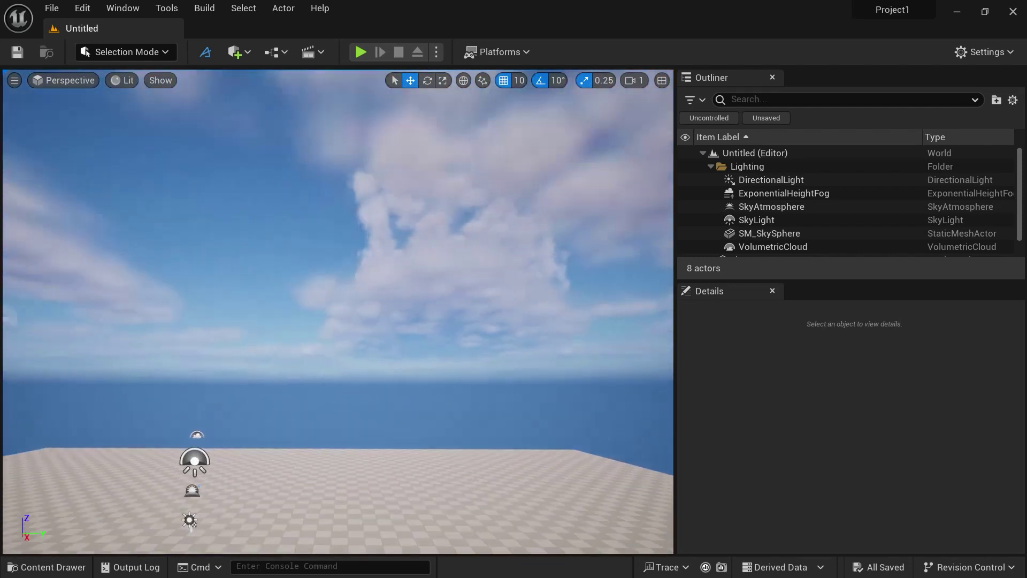
key(Down)
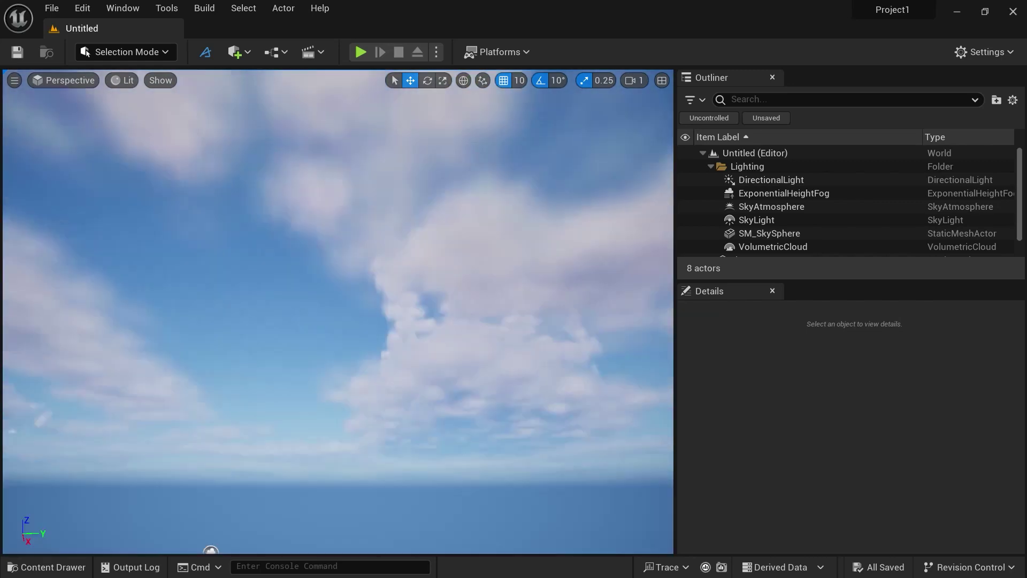
right_drag(338, 241, 333, 309)
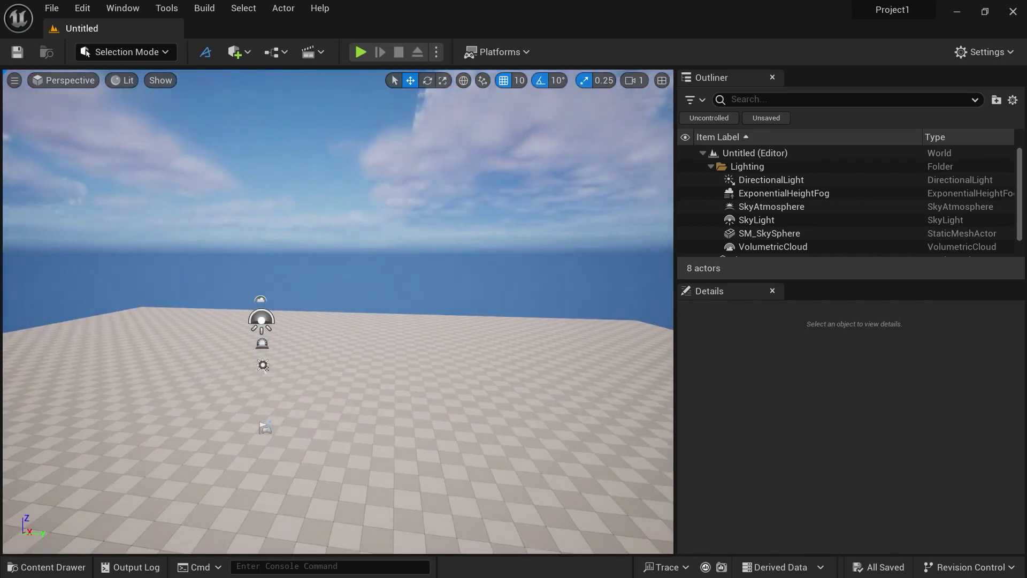
Step: Open the Content Drawer, and hide and re-show the engine content in its folder tree
click(16, 566)
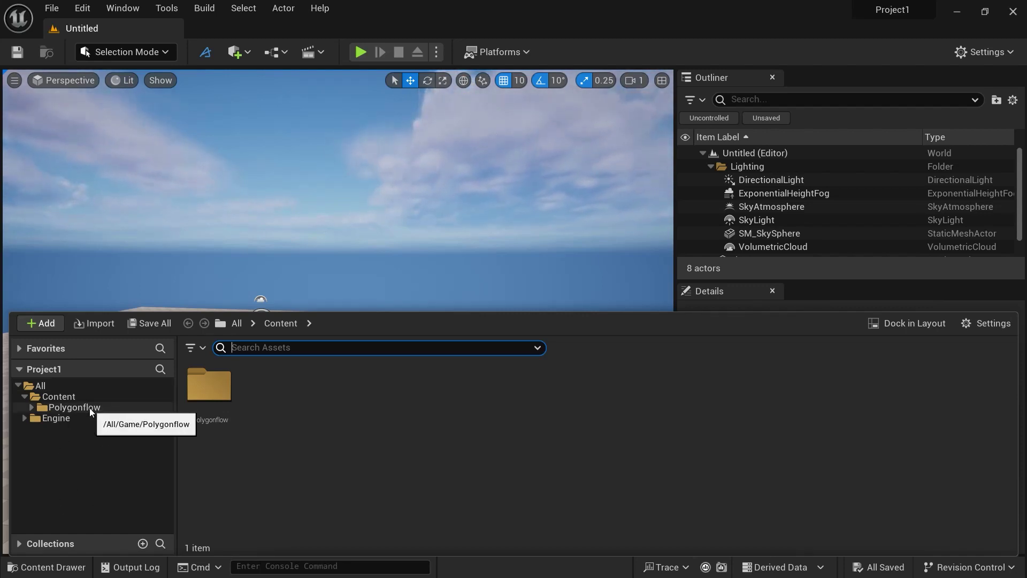
click(25, 396)
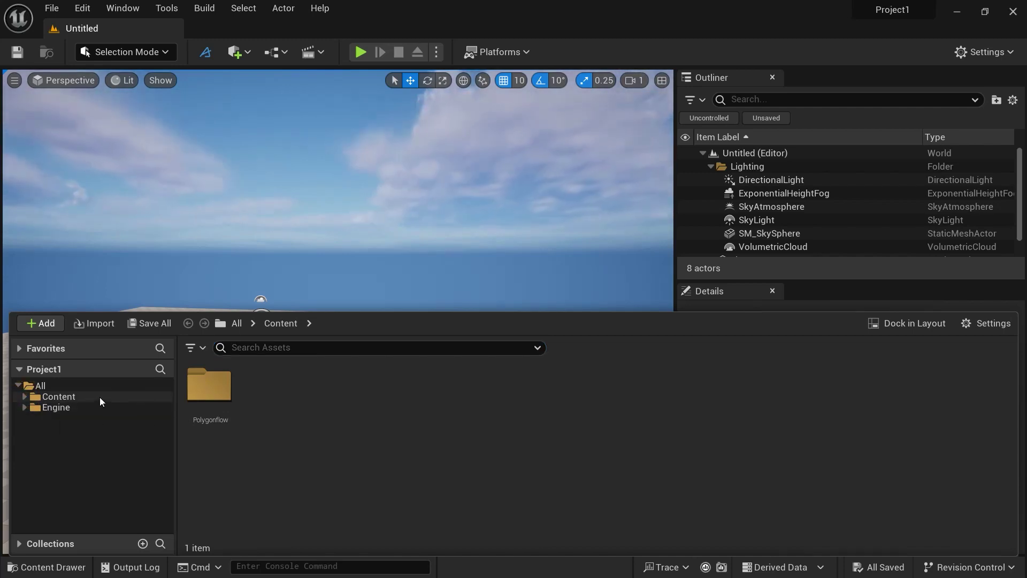
click(975, 324)
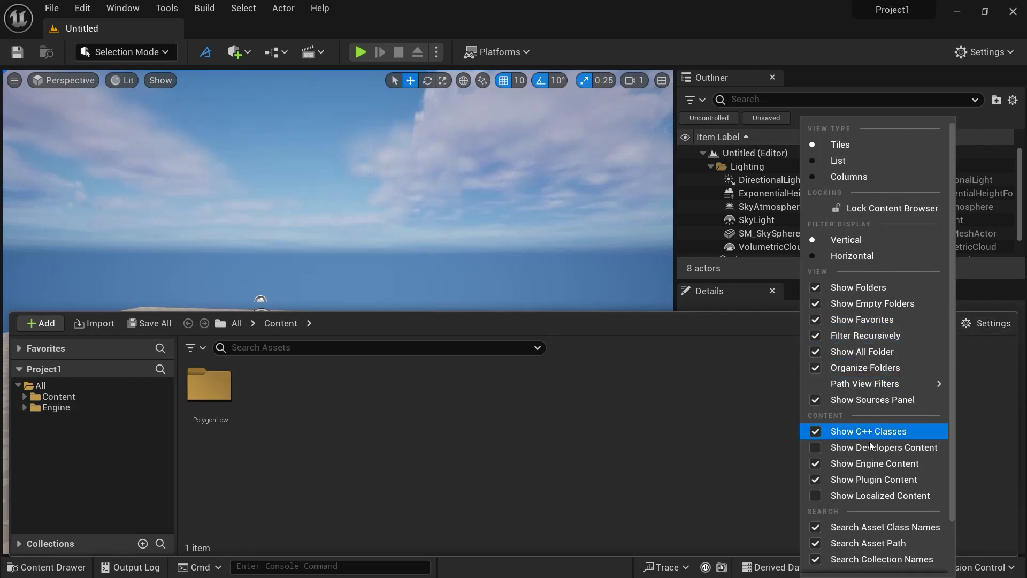
click(815, 463)
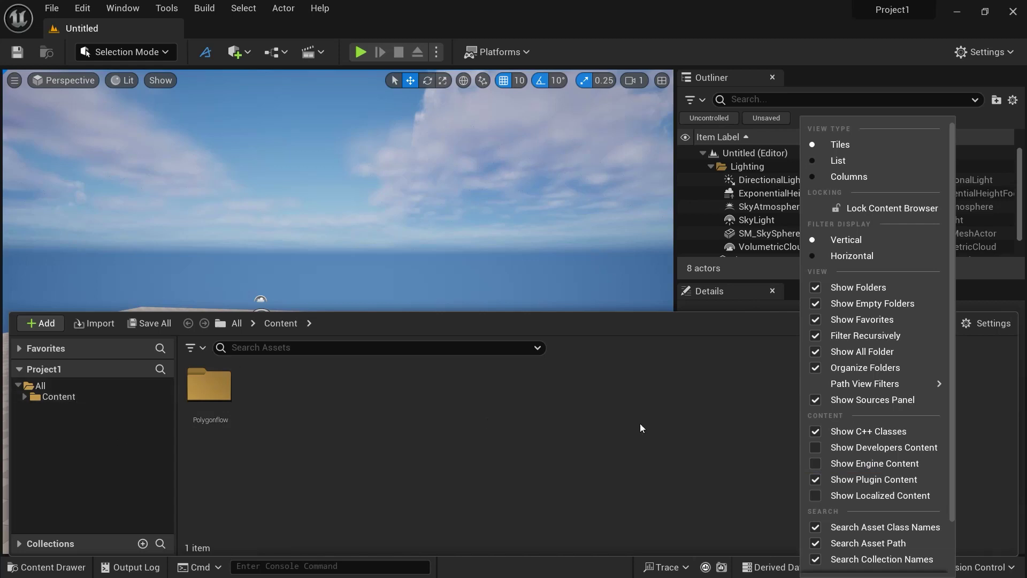
click(816, 464)
click(69, 421)
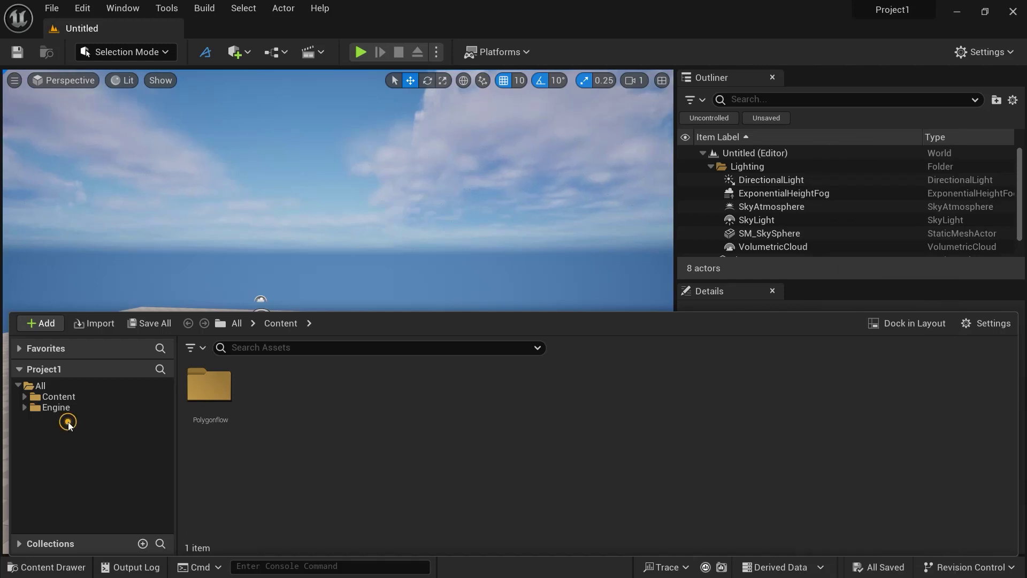
Step: Create a new folder named Project1 inside the Content folder
click(53, 386)
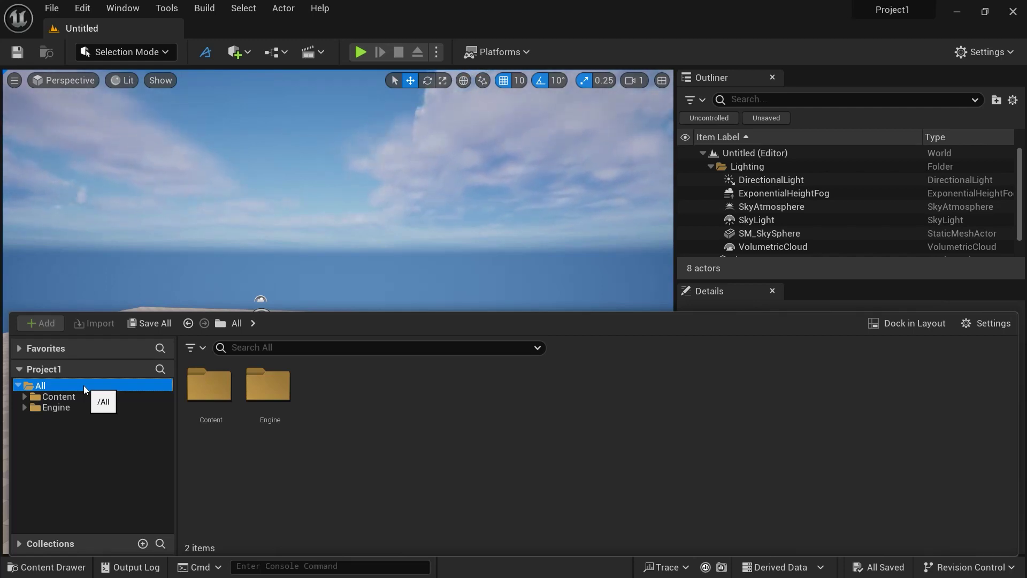
click(80, 396)
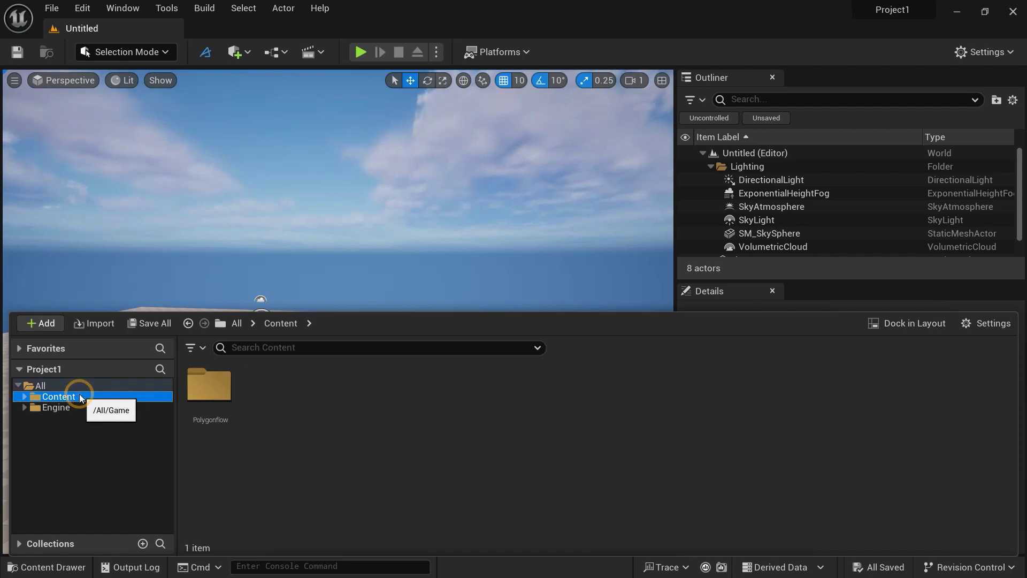
right_click(80, 396)
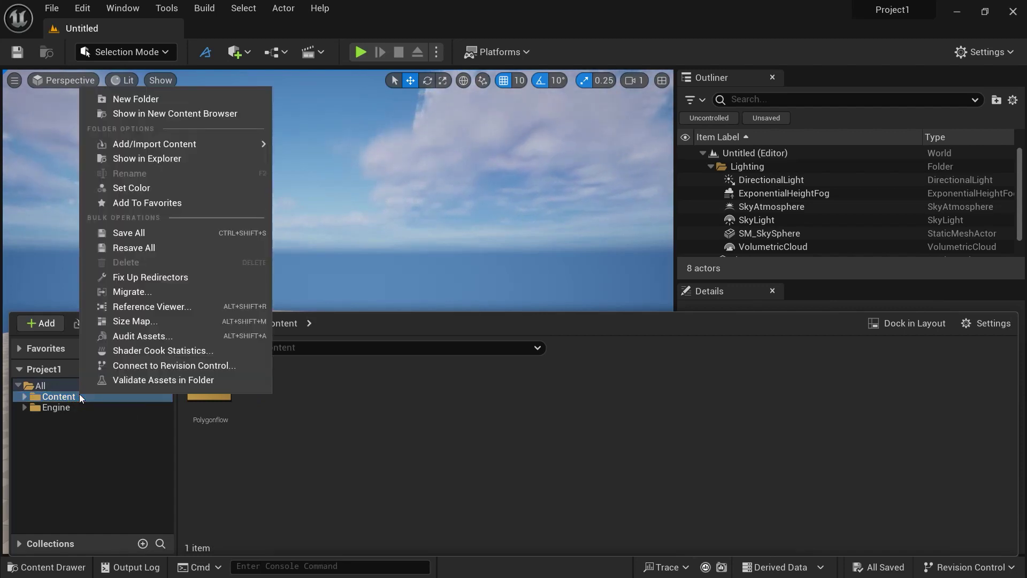
click(182, 98)
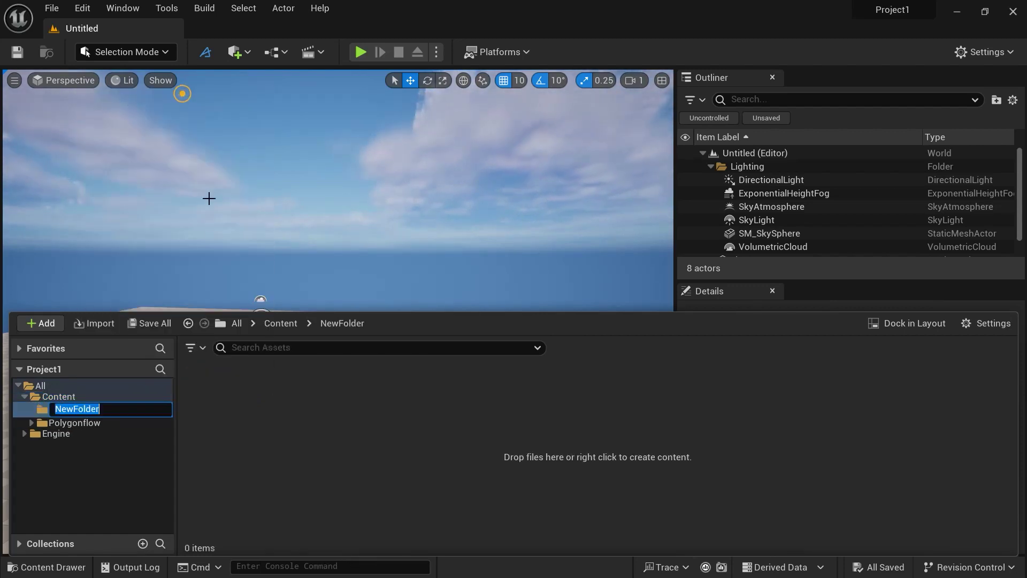
text(Project1)
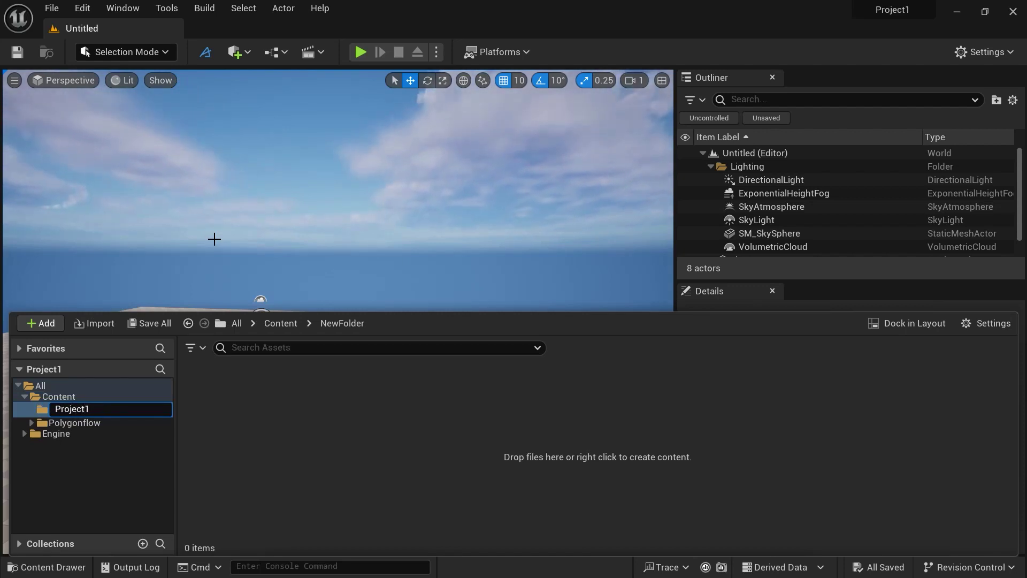
key(Return)
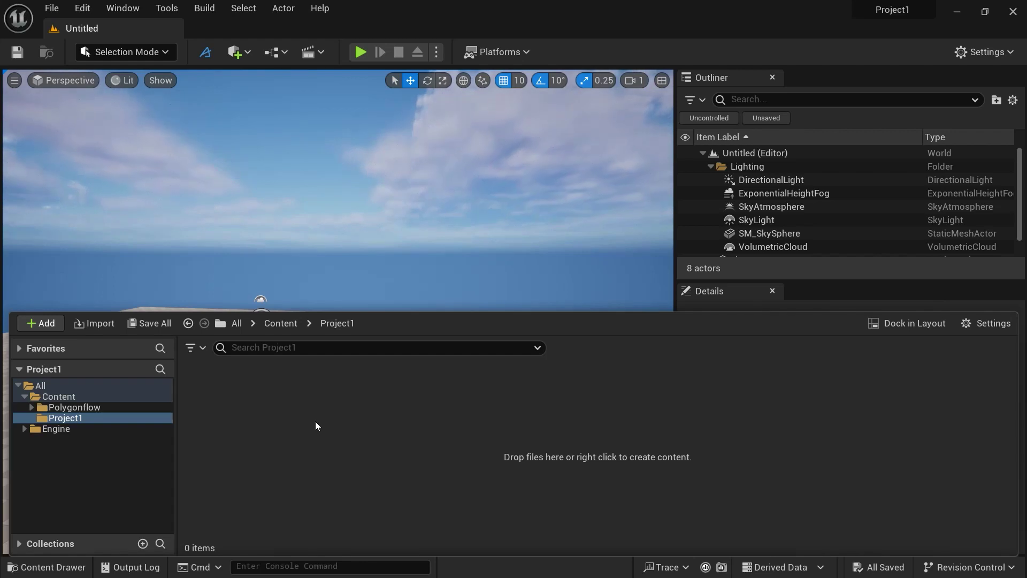
Step: Create three subfolders named Levels, Materials and Sequence inside the Project1 folder
key(ctrl+shift+n)
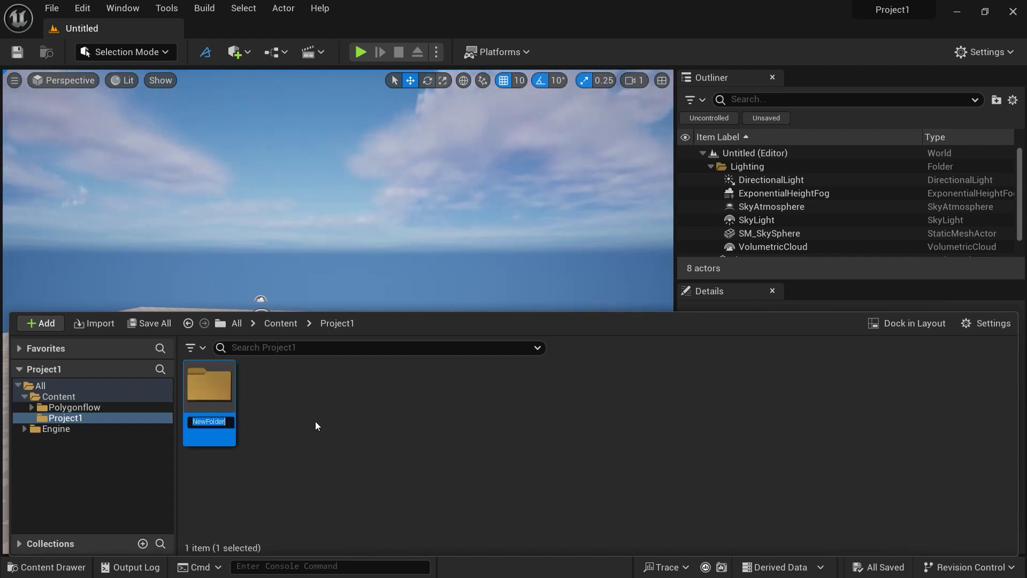
text(Levels)
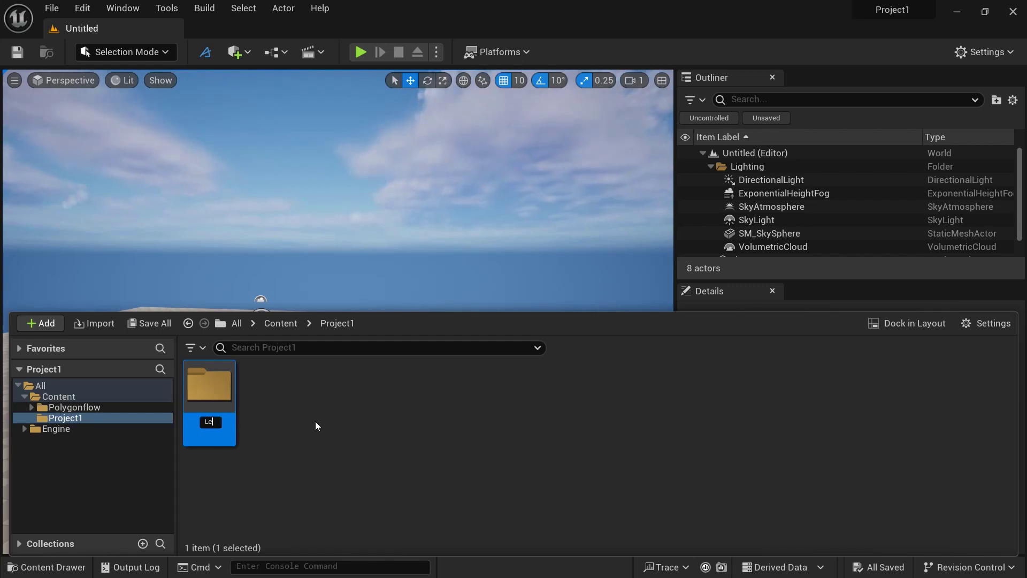
key(Return)
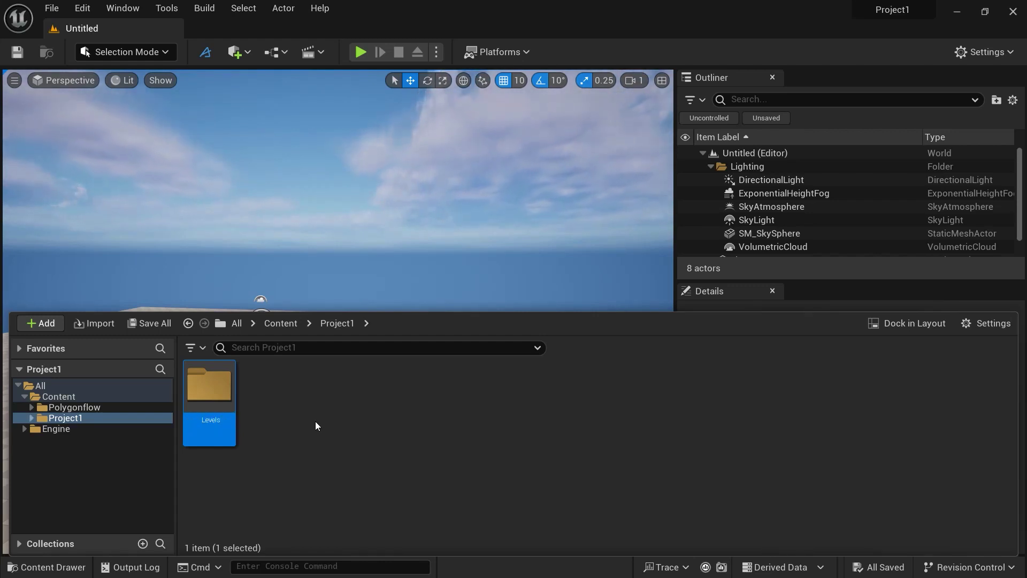
key(ctrl+shift+n)
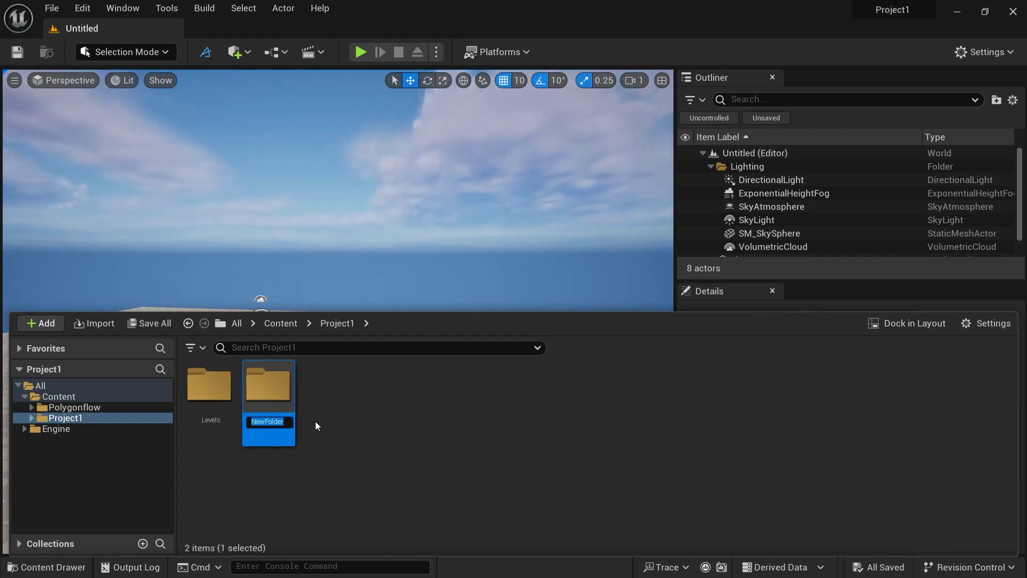
text(Materials)
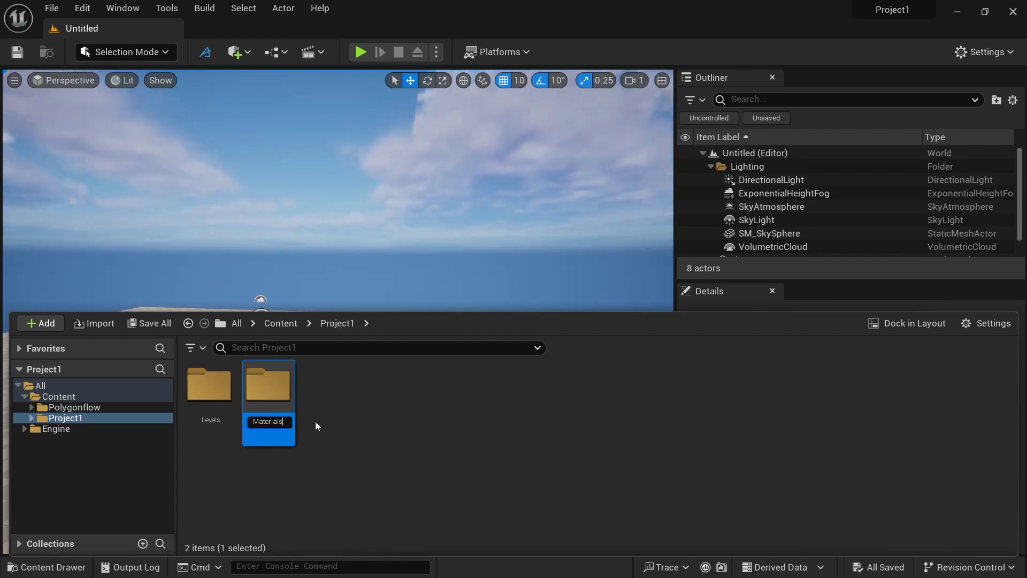
key(Return)
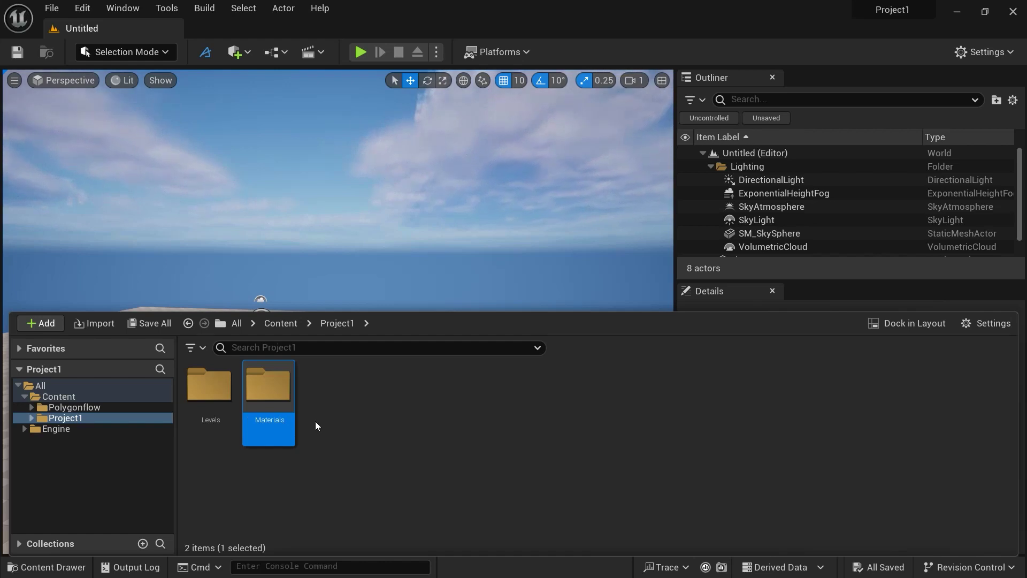
key(ctrl+shift+n)
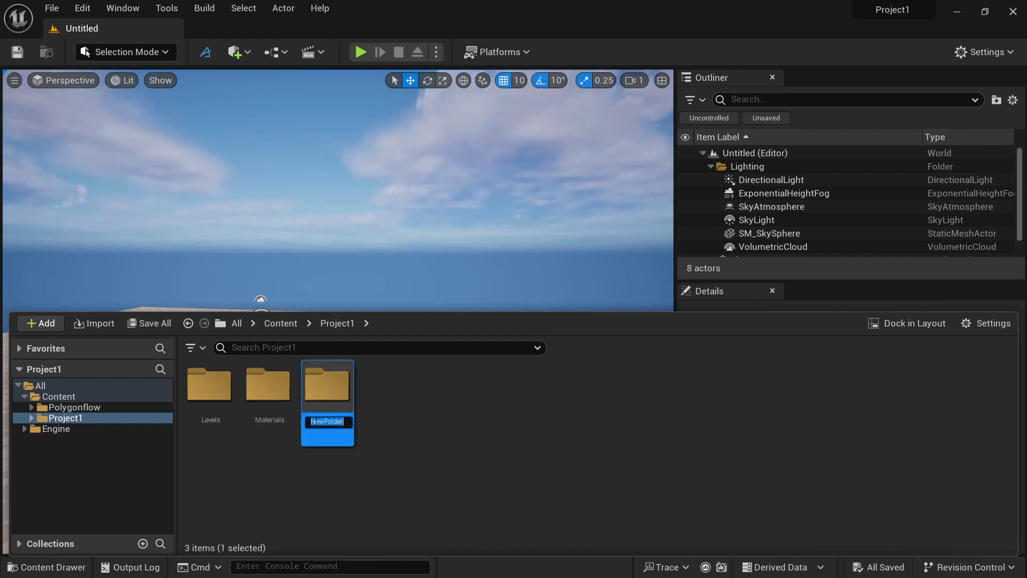
text(Sequence)
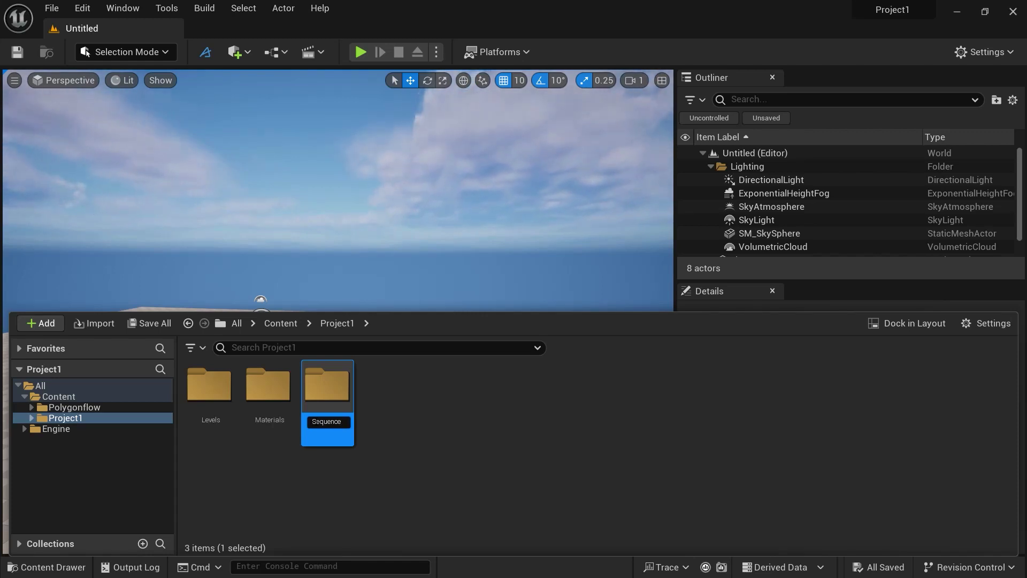
key(Return)
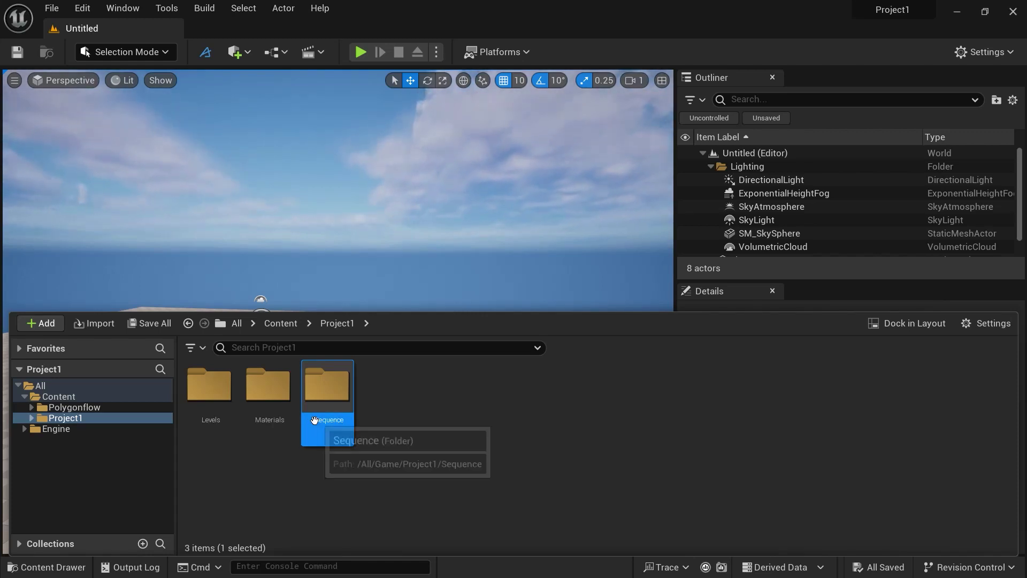
Step: Save the current level under the name Project1 in the Levels folder inside the Project1 folder
click(52, 8)
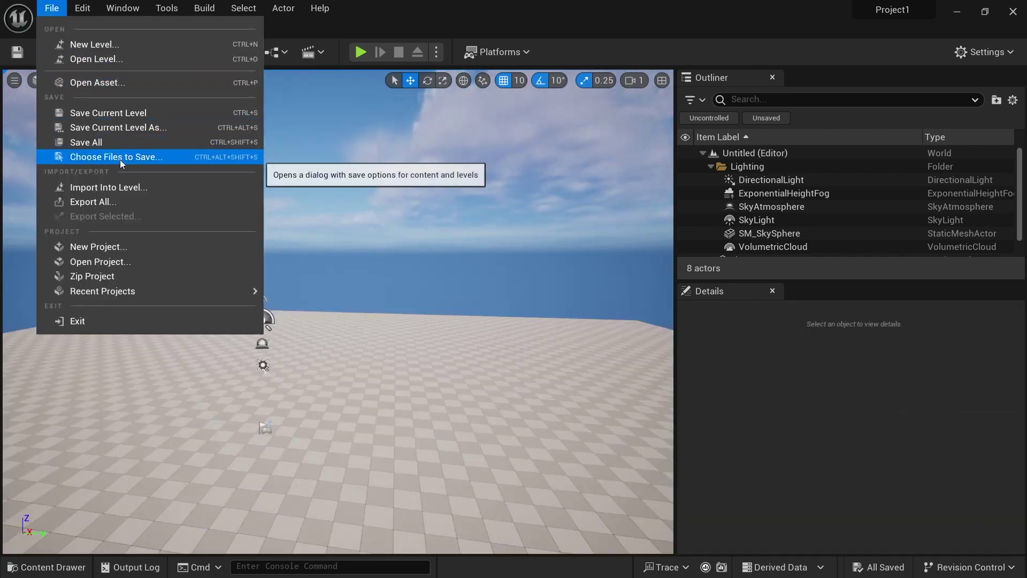
click(119, 127)
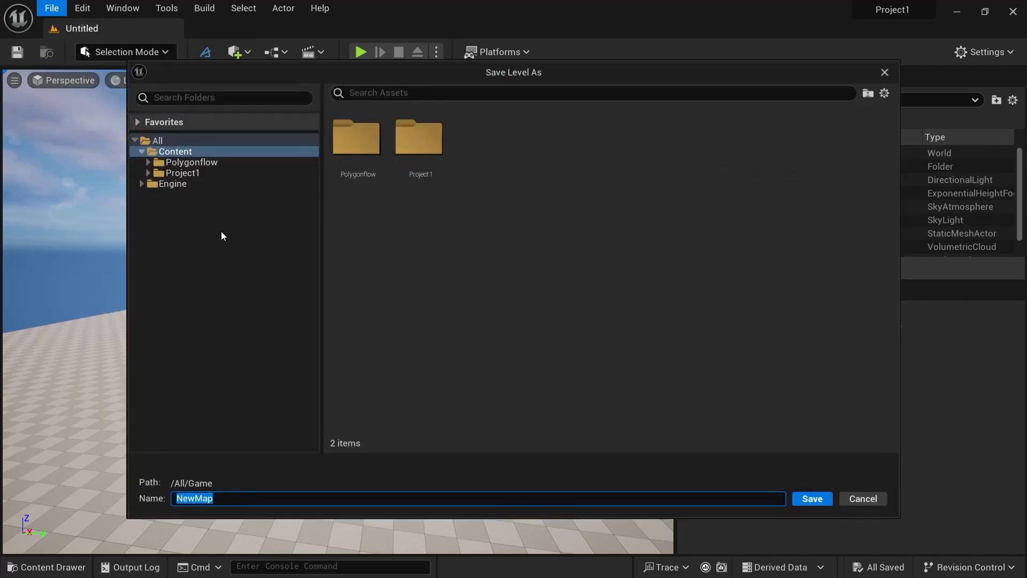
click(181, 174)
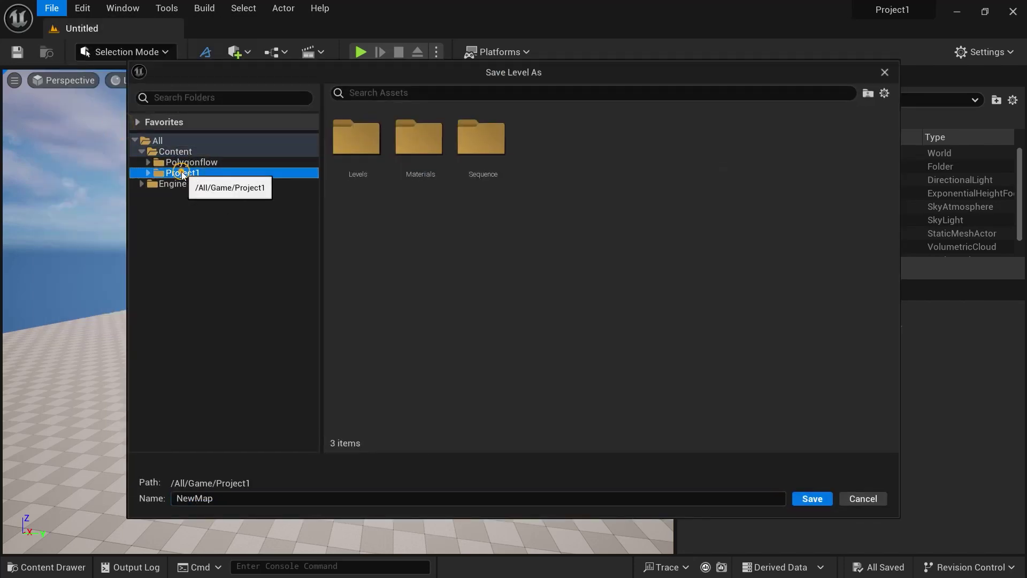
double_click(355, 150)
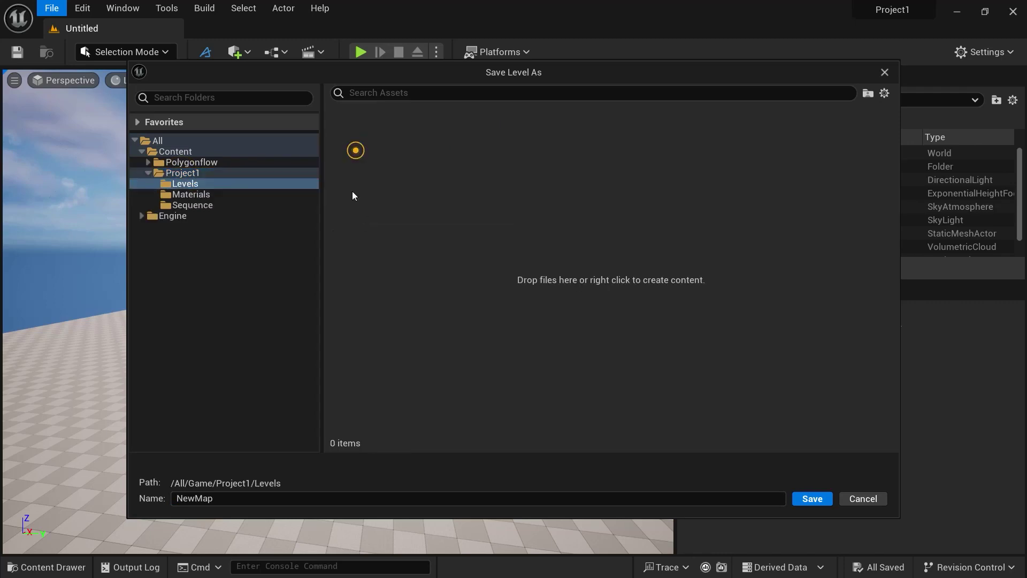
click(321, 498)
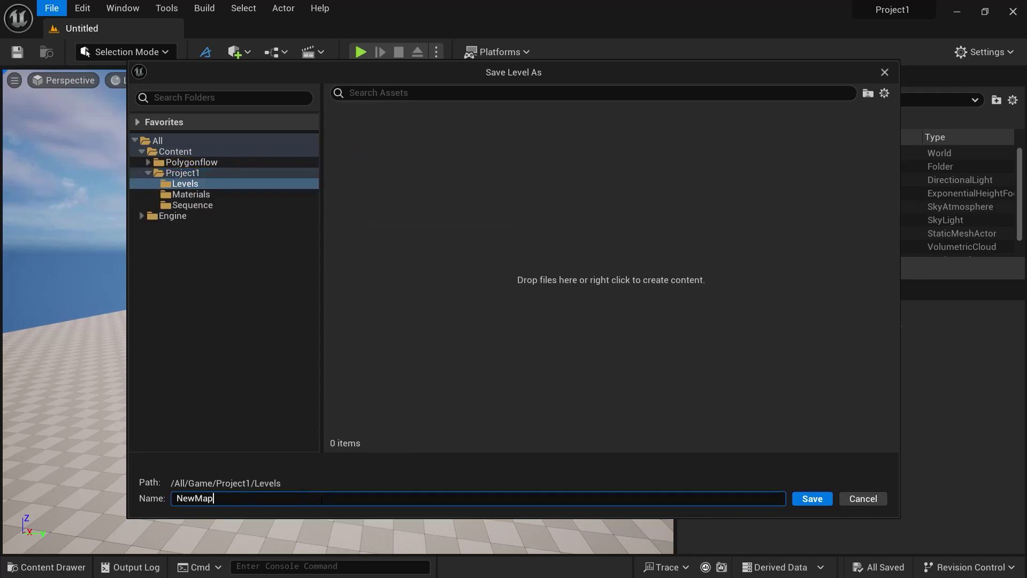
key(ctrl+a)
text(Pr)
key(Return)
click(288, 414)
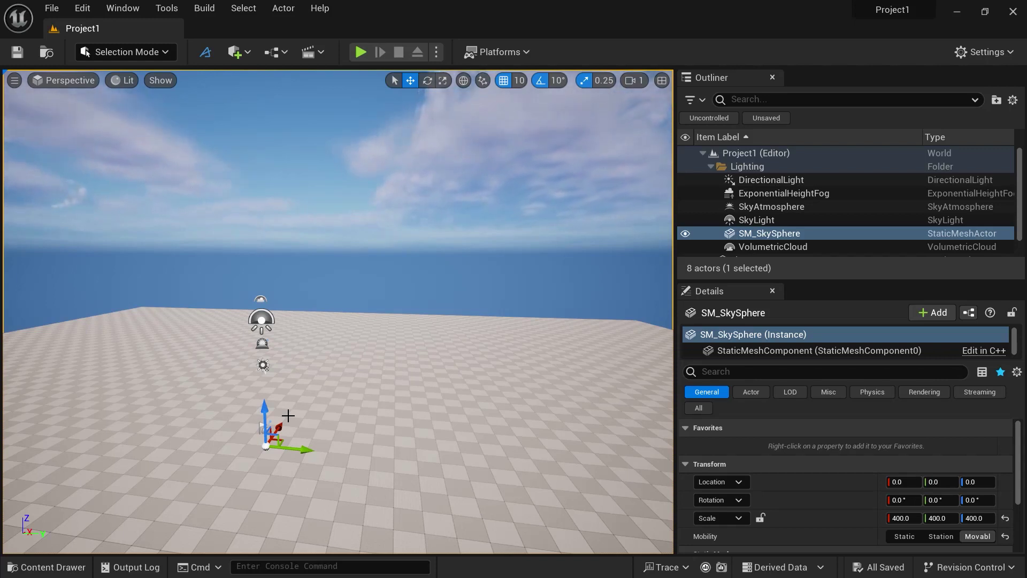
Step: Look through the placeable actor categories and add a Cube shape to the level
click(247, 52)
mouse_move(272, 135)
mouse_move(275, 165)
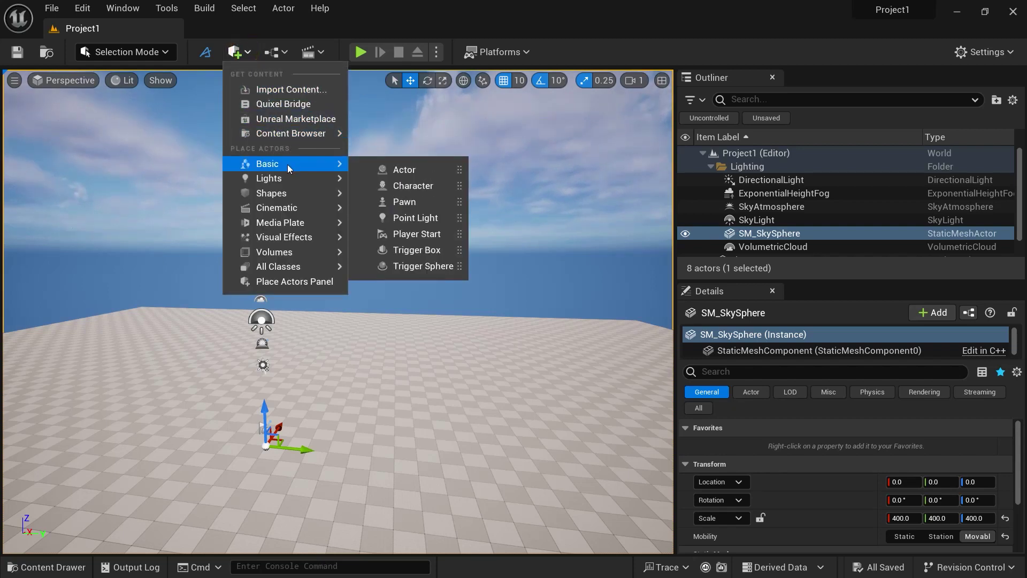
mouse_move(289, 227)
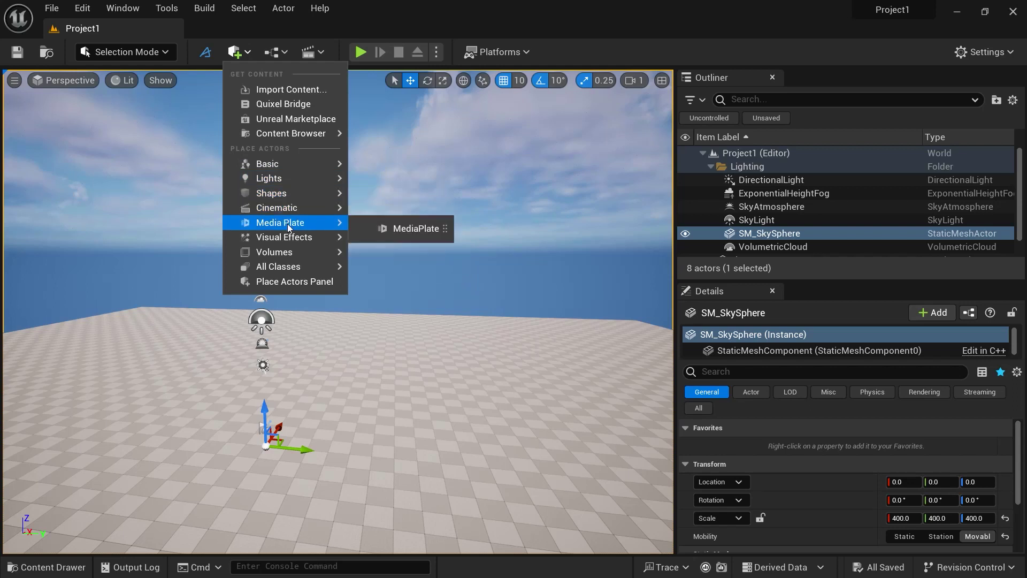
mouse_move(289, 254)
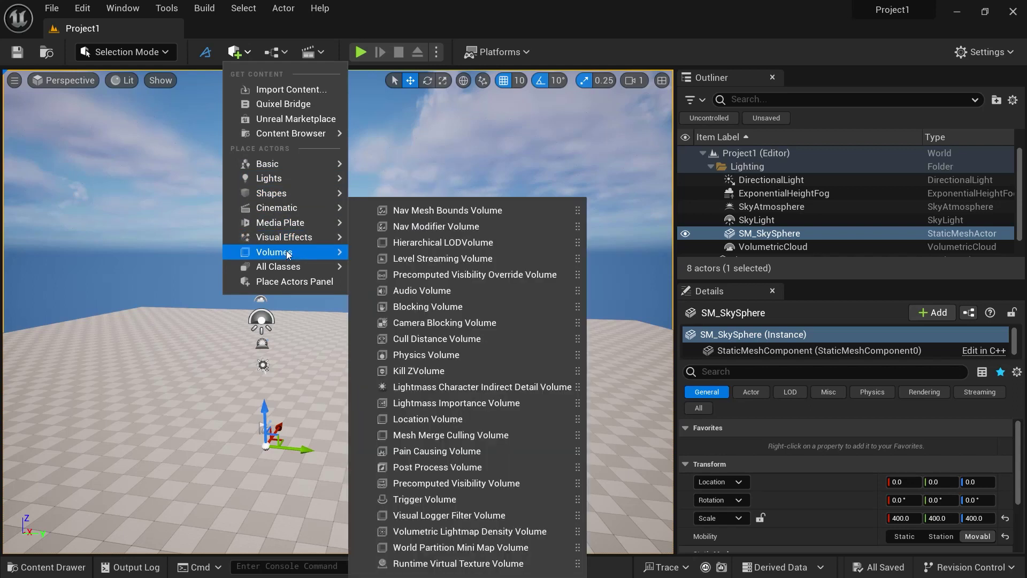
mouse_move(288, 208)
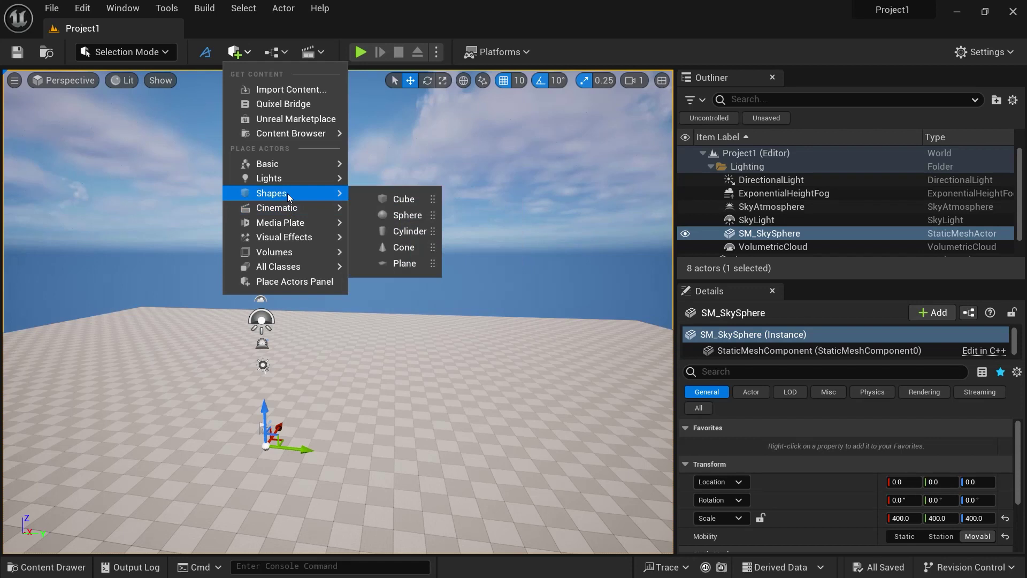
click(387, 199)
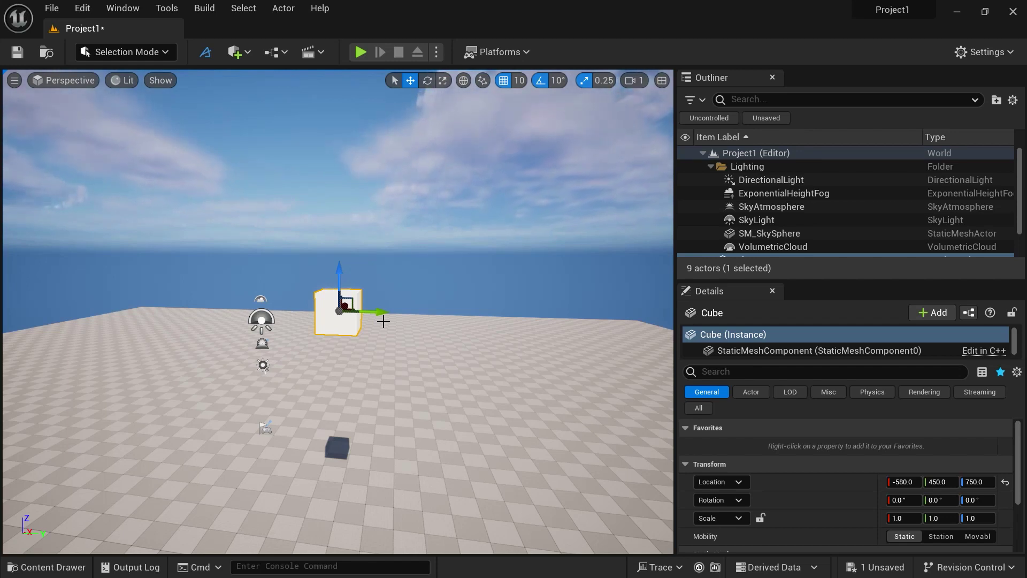
Step: Fly the camera around the level, focus the view on the cube and orbit around it
mouse_move(383, 322)
right_down()
mouse_move(364, 330)
mouse_move(364, 309)
mouse_move(270, 327)
mouse_move(316, 325)
mouse_move(123, 330)
mouse_move(386, 321)
right_up()
key(w)
key(a)
key(d)
key(s)
key(d)
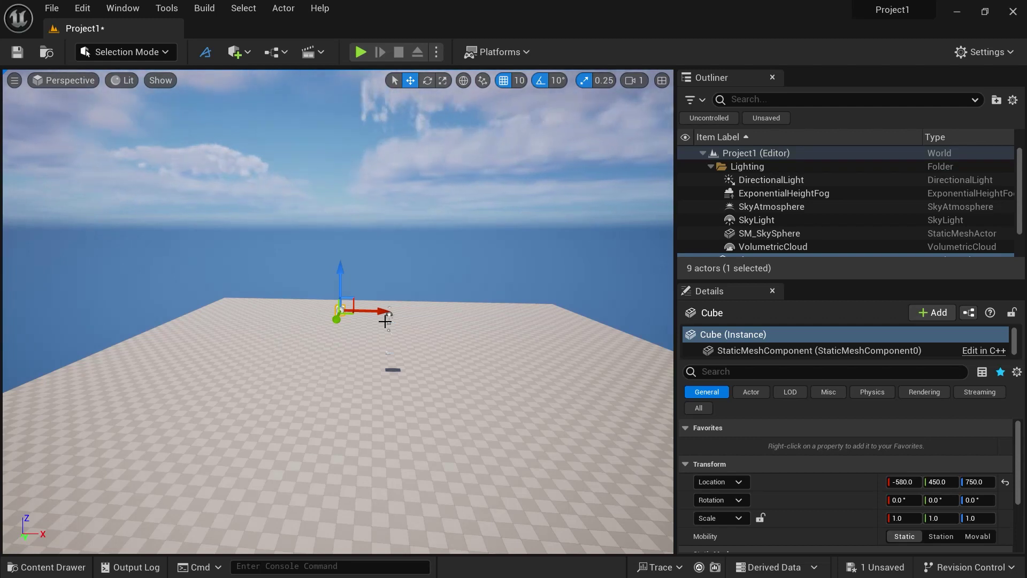
key(f)
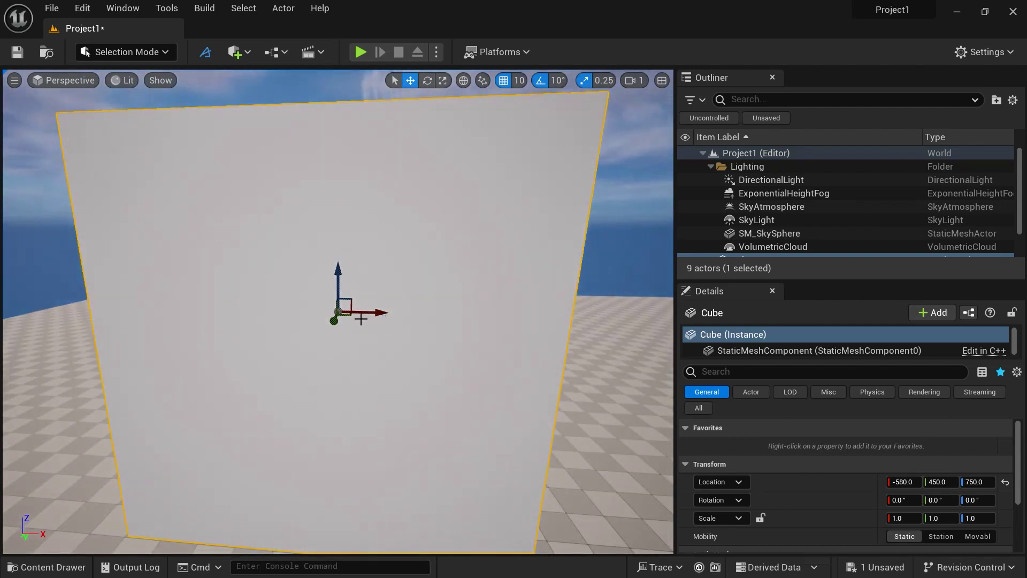
key(s)
right_drag(338, 312, 423, 312)
scroll(279, 263, up, 5)
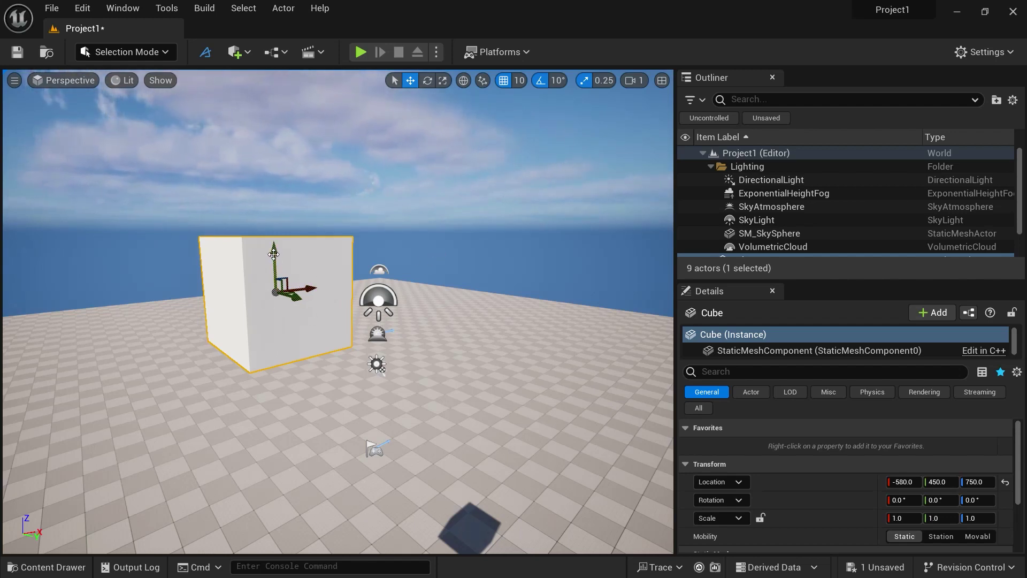
Step: Move the cube to about X -480, Y 490, Z 790, and cycle through the rotate, scale and move gizmos
drag(274, 253, 279, 203)
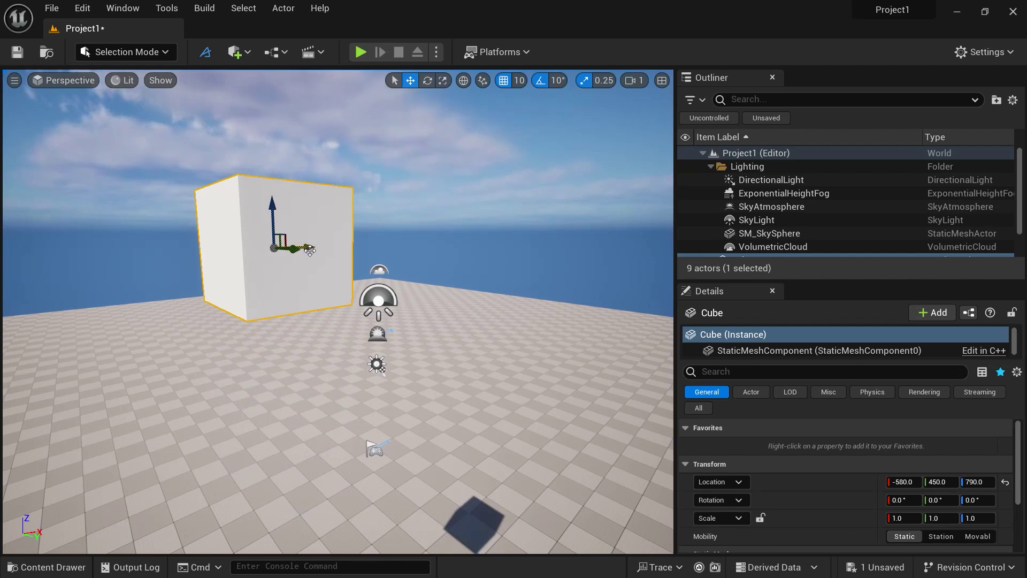
drag(310, 249, 413, 262)
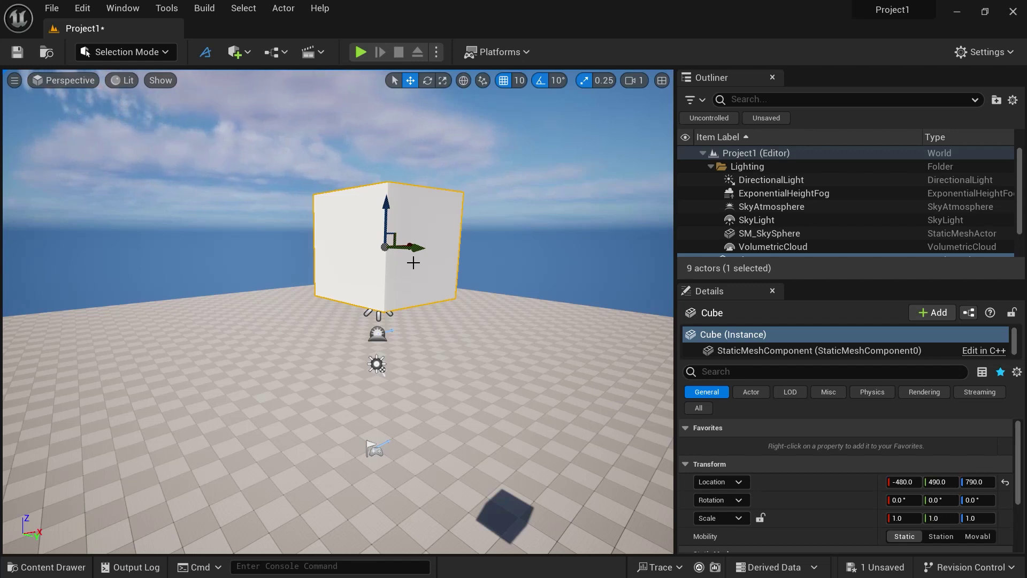
key(e)
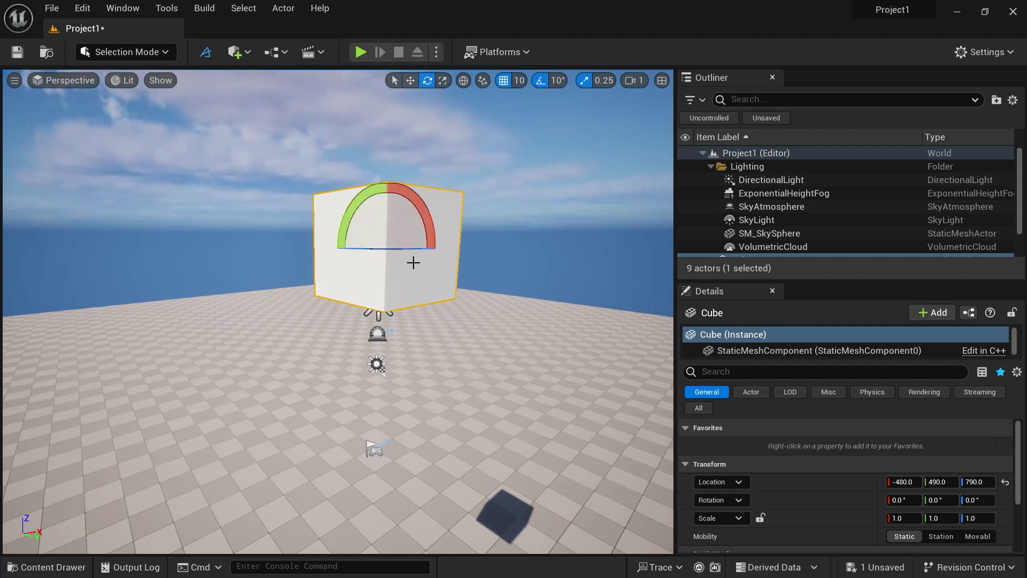
key(r)
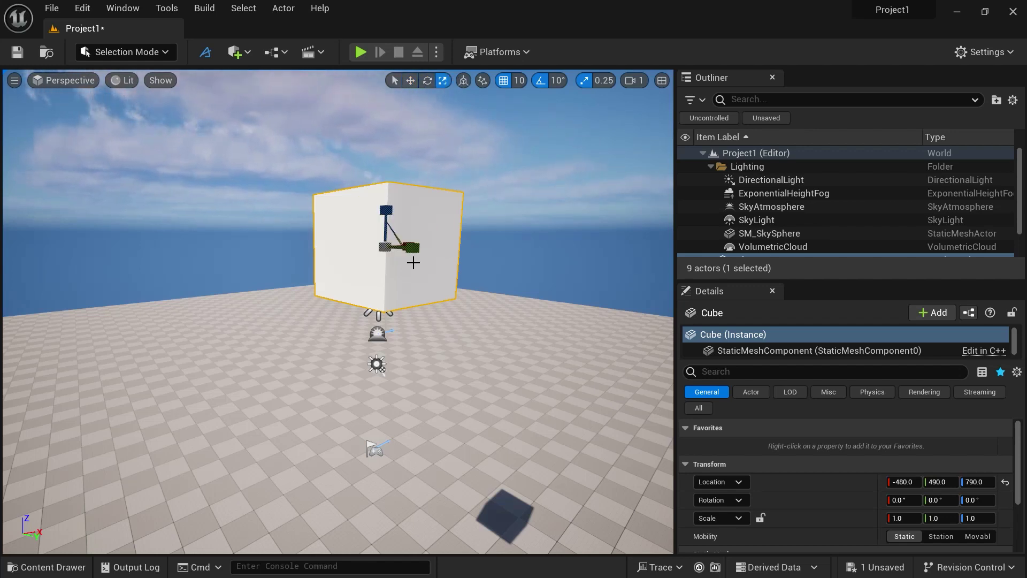
key(w)
Step: Rotate the cube with angle snapping to about 90° around both its X and Z axes
key(e)
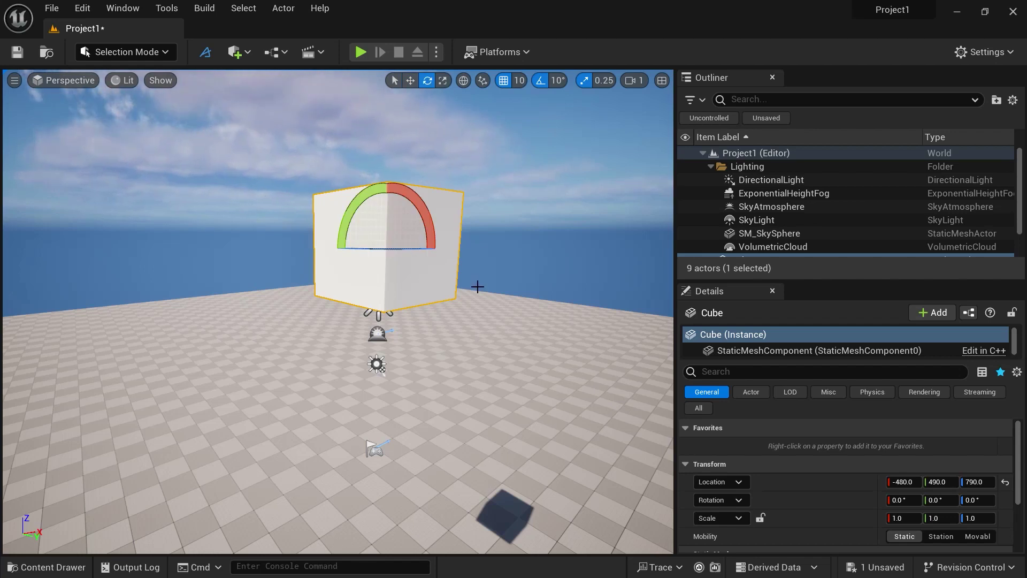
right_drag(495, 288, 493, 316)
key(e)
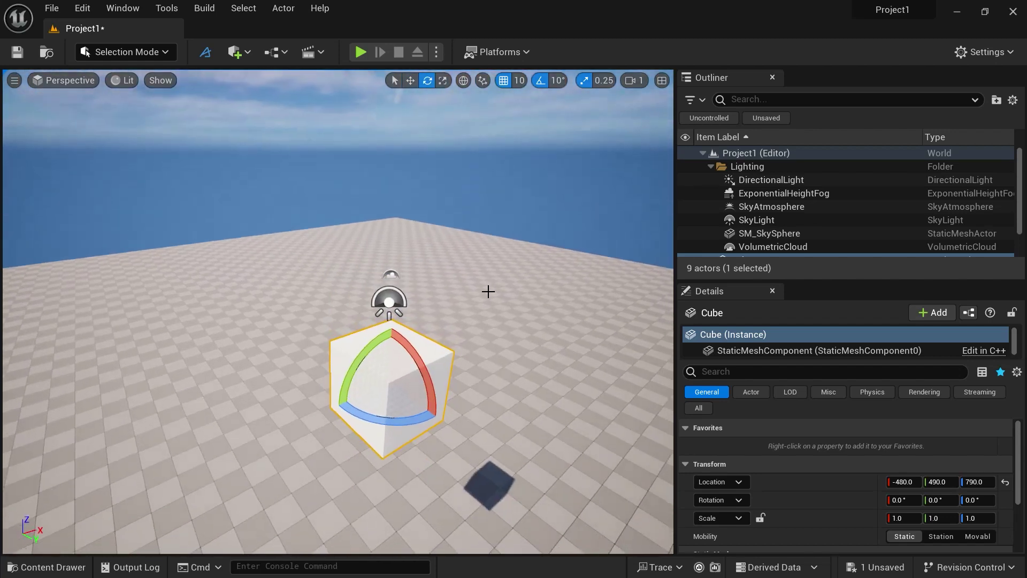
drag(411, 344, 417, 359)
drag(405, 336, 436, 431)
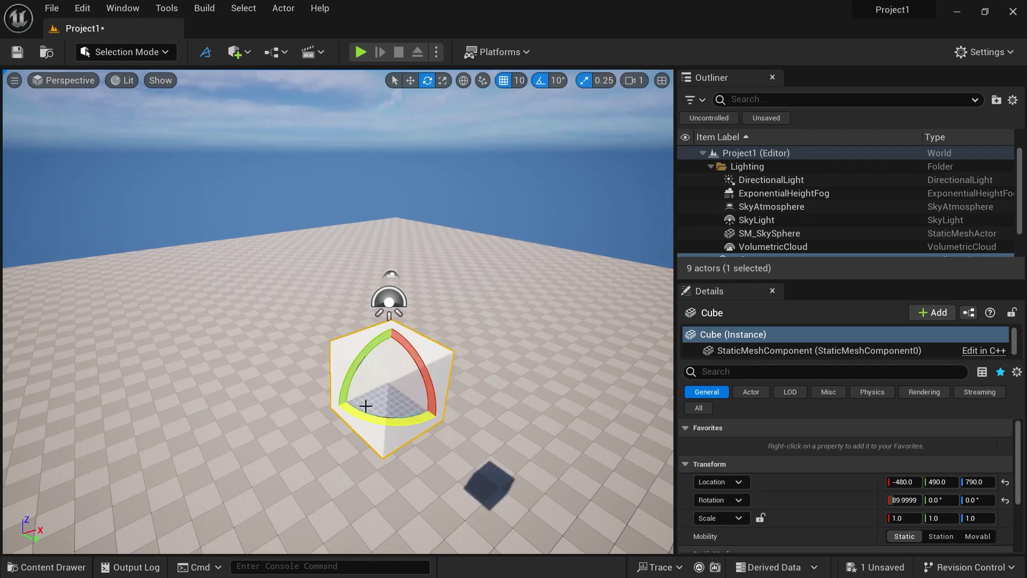
drag(406, 422, 406, 422)
Step: Turn off rotation snapping and rotate the cube freely to about 70.65° around X
drag(431, 363, 440, 427)
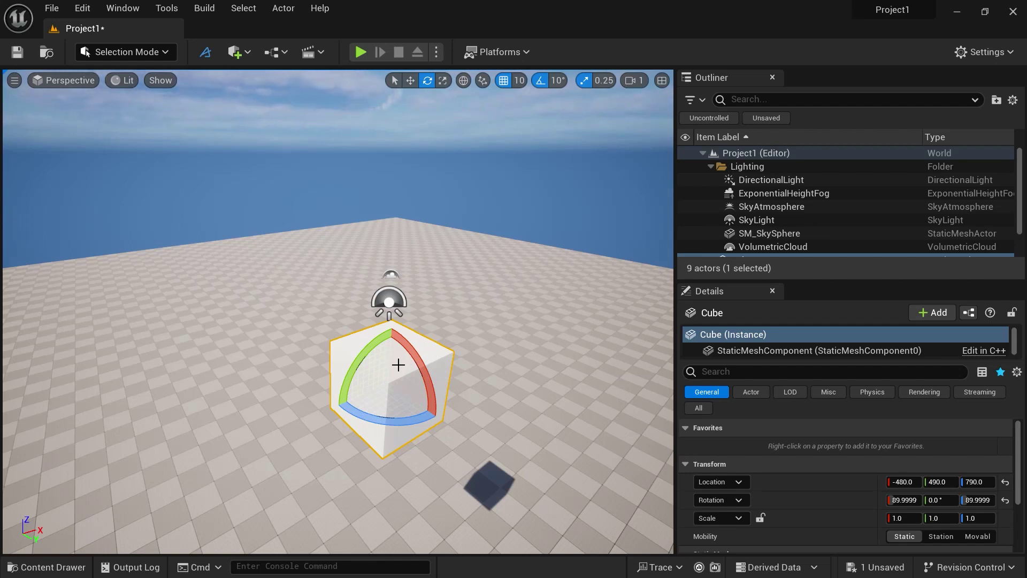
click(544, 81)
drag(431, 383, 431, 360)
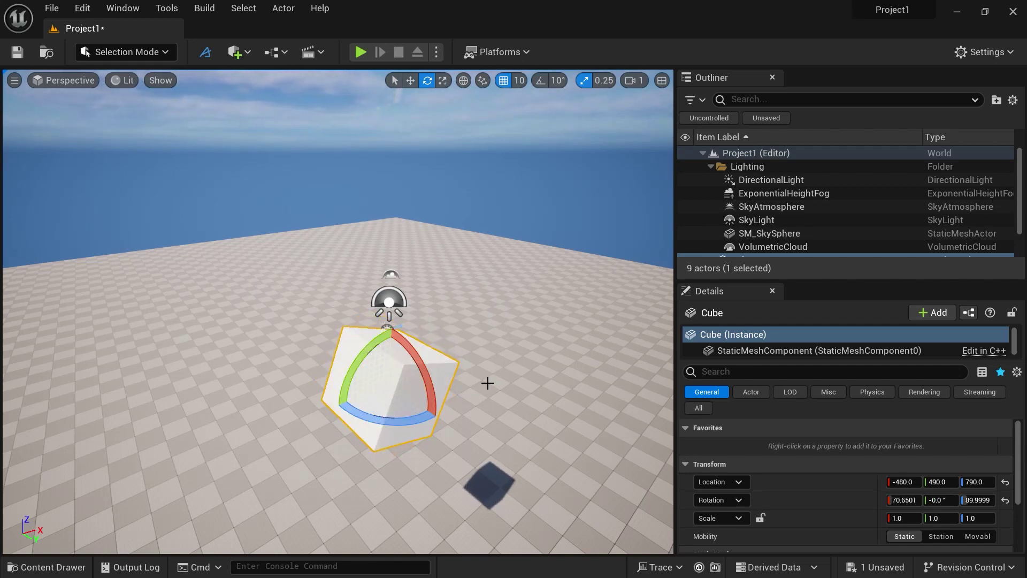
Step: Move the cube in world space to about X -580, Z 880, and in local space to about X -504.5, Z 853.5
key(w)
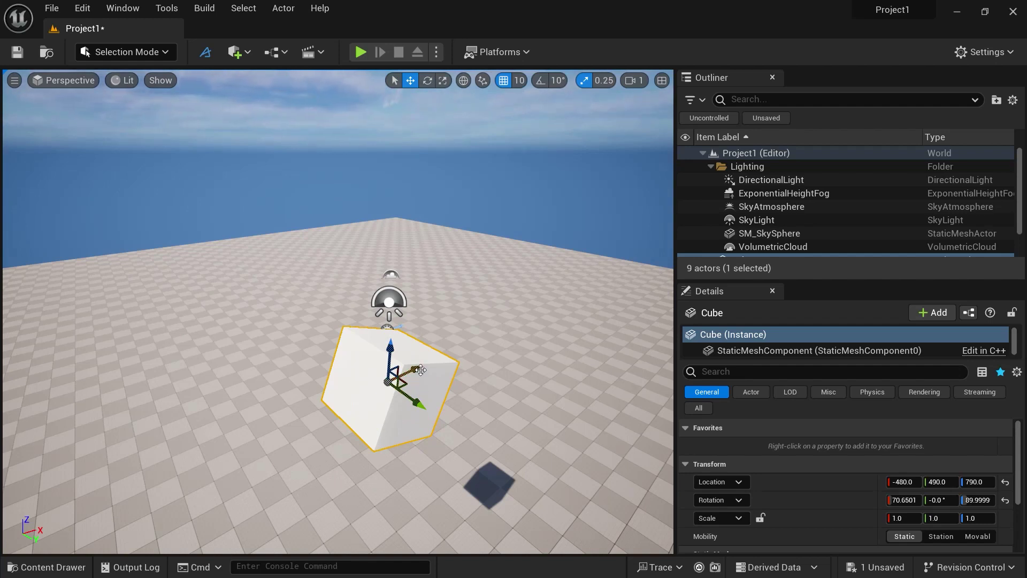
drag(391, 354, 347, 316)
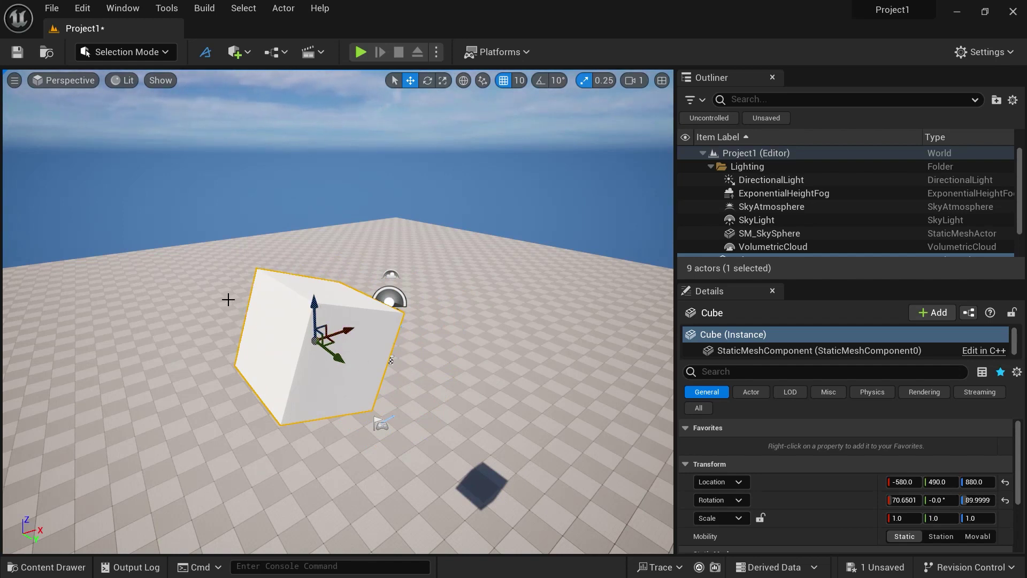
click(463, 81)
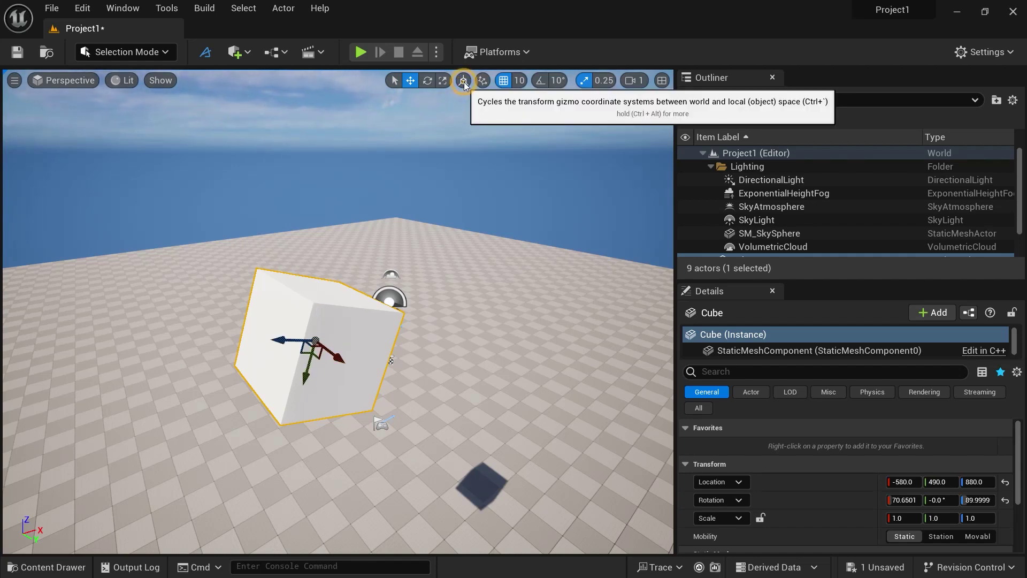
click(464, 81)
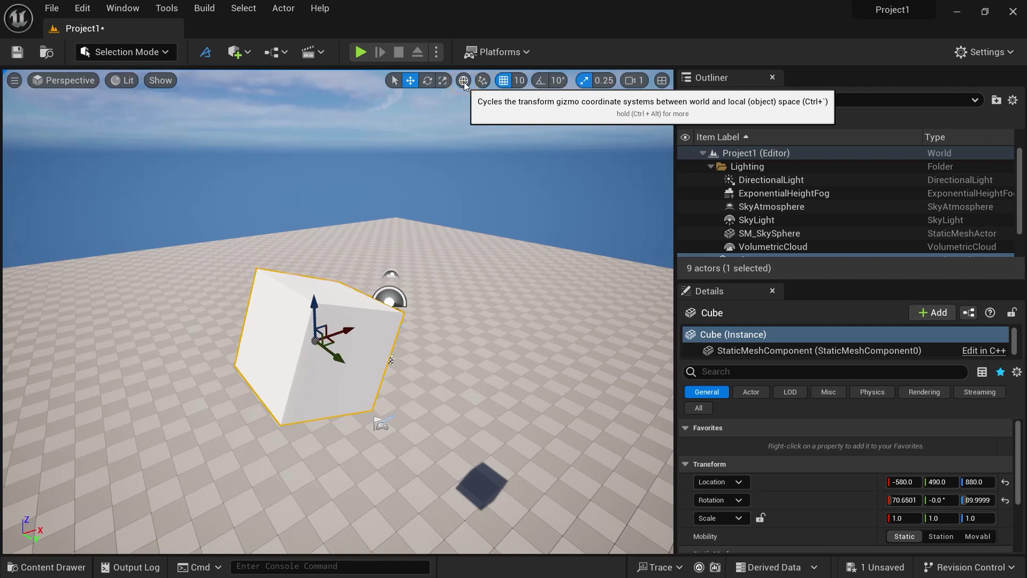
click(464, 81)
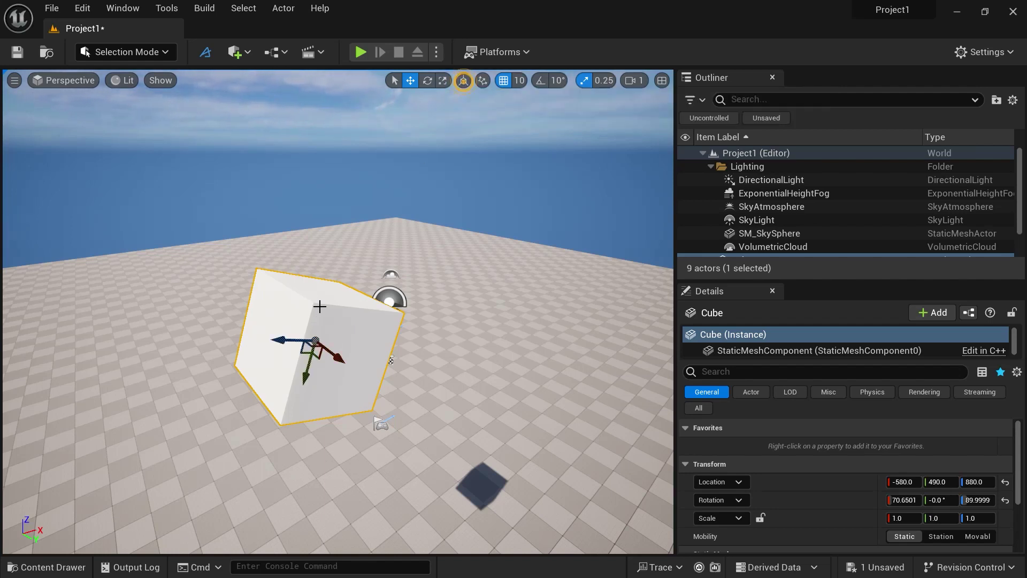
drag(278, 341, 369, 274)
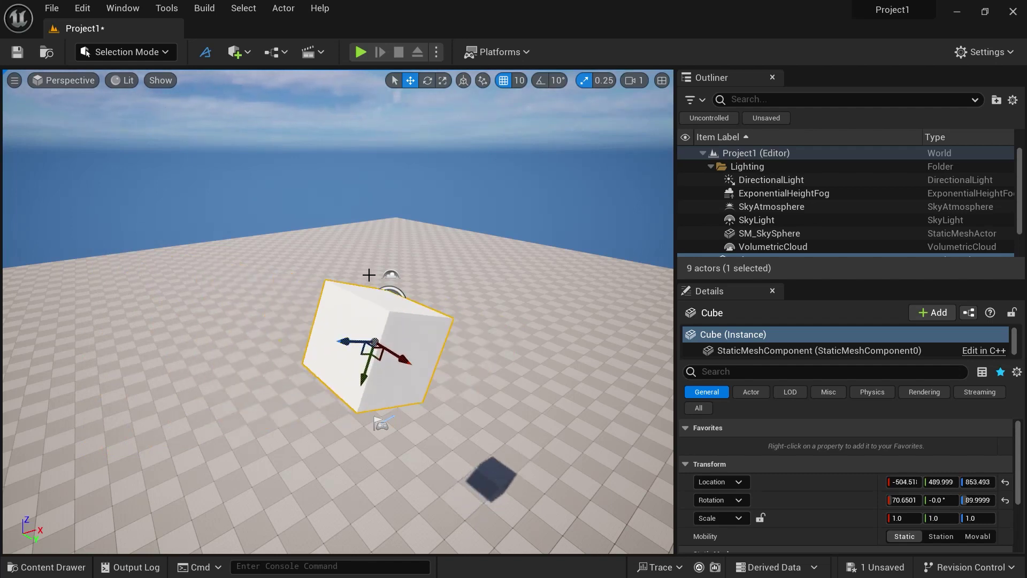
Step: Rotate the cube to about 45.84° around X and move it in local space to about X -576, Z 923
key(e)
mouse_move(347, 313)
mouse_down()
mouse_move(323, 315)
mouse_move(346, 312)
mouse_up()
key(w)
drag(353, 350, 270, 274)
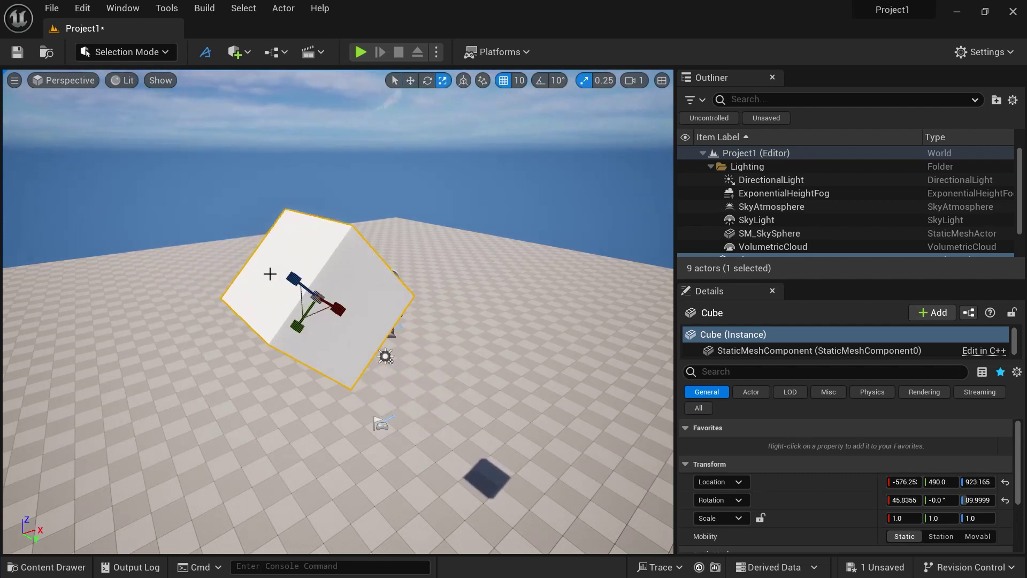
Step: Scale the cube uniformly to 0.75, and with scale snapping turned off rescale it freely to about 0.955
key(r)
key(ctrl+z)
mouse_move(318, 297)
mouse_down()
mouse_move(298, 316)
mouse_move(340, 277)
mouse_move(297, 316)
mouse_move(330, 288)
mouse_move(307, 310)
mouse_up()
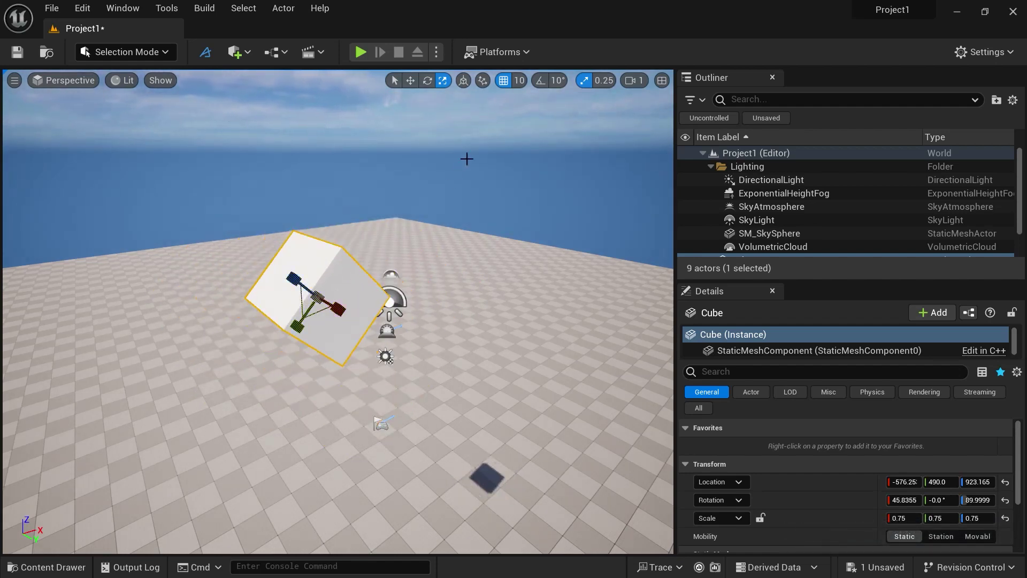
click(584, 80)
drag(319, 297, 437, 186)
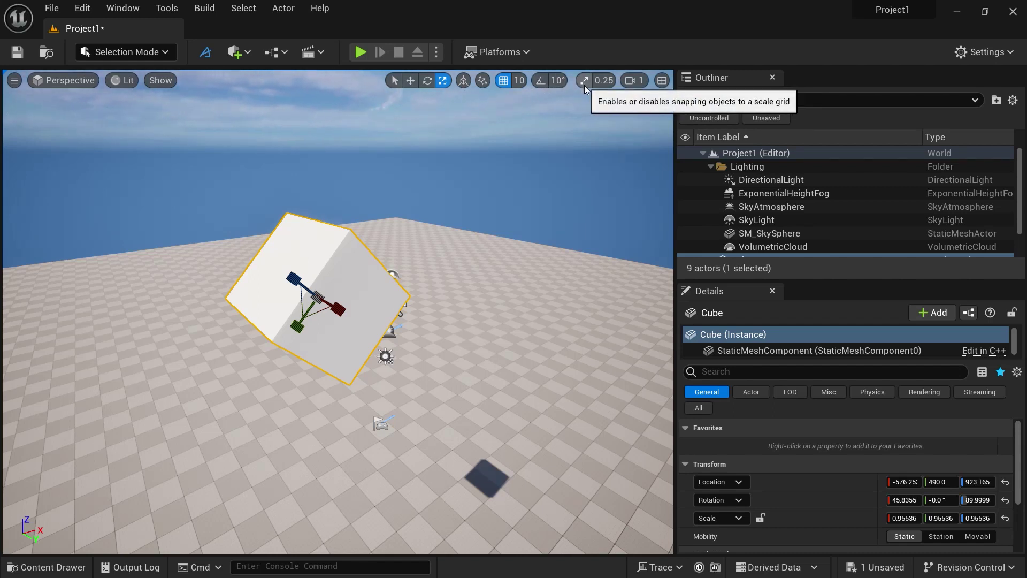
Step: Try moving the cube in local space to about X -347, Z 700, and undo the move
key(w)
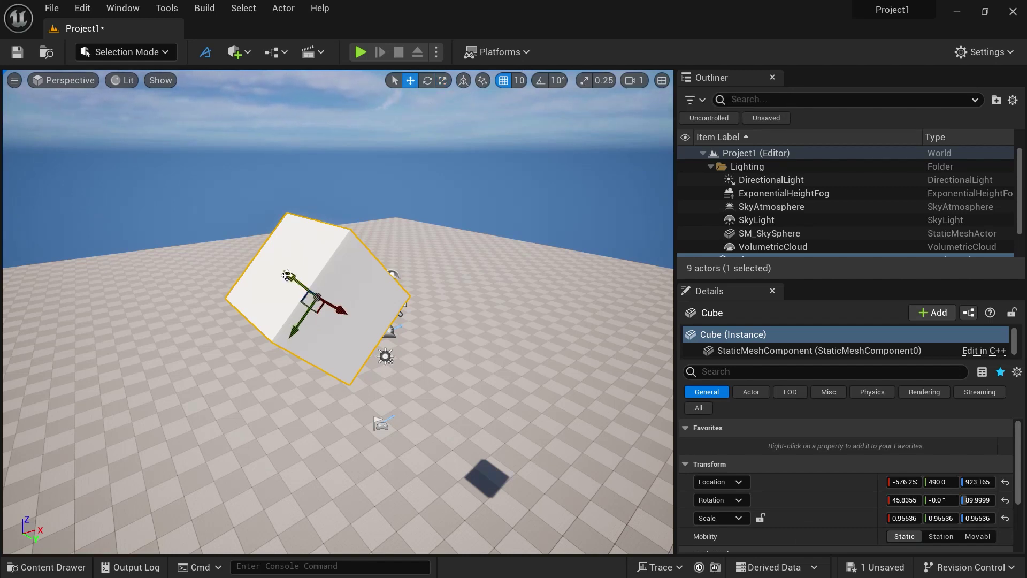
drag(288, 276, 442, 364)
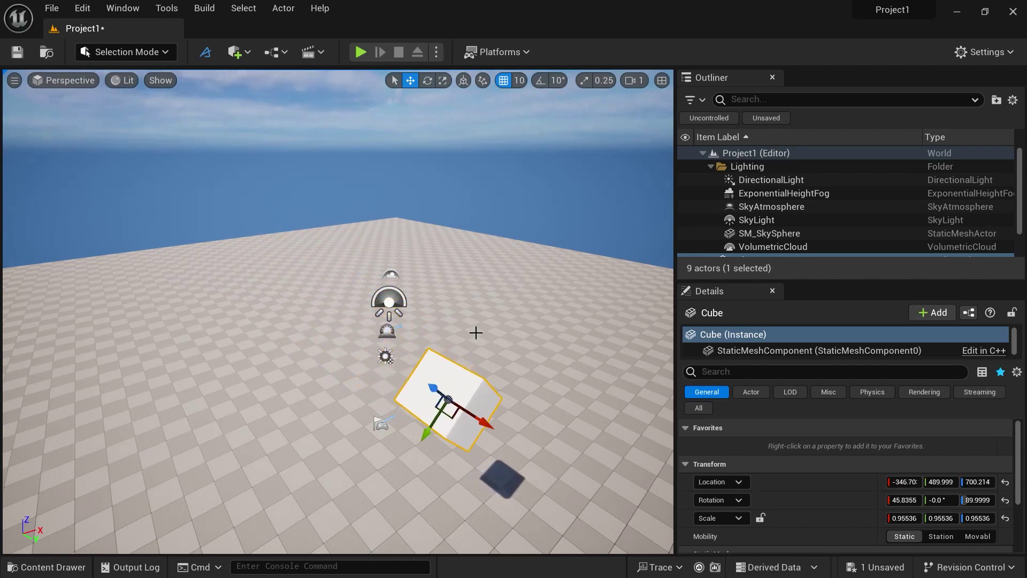
key(ctrl+z)
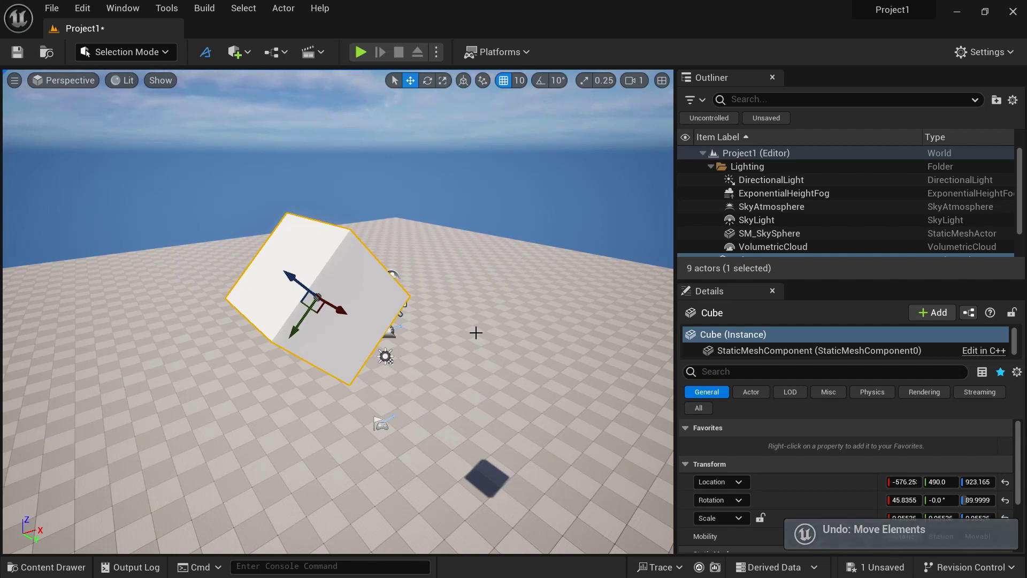
Step: Redo, undo and redo again the cube's last local-space move
key(ctrl+y)
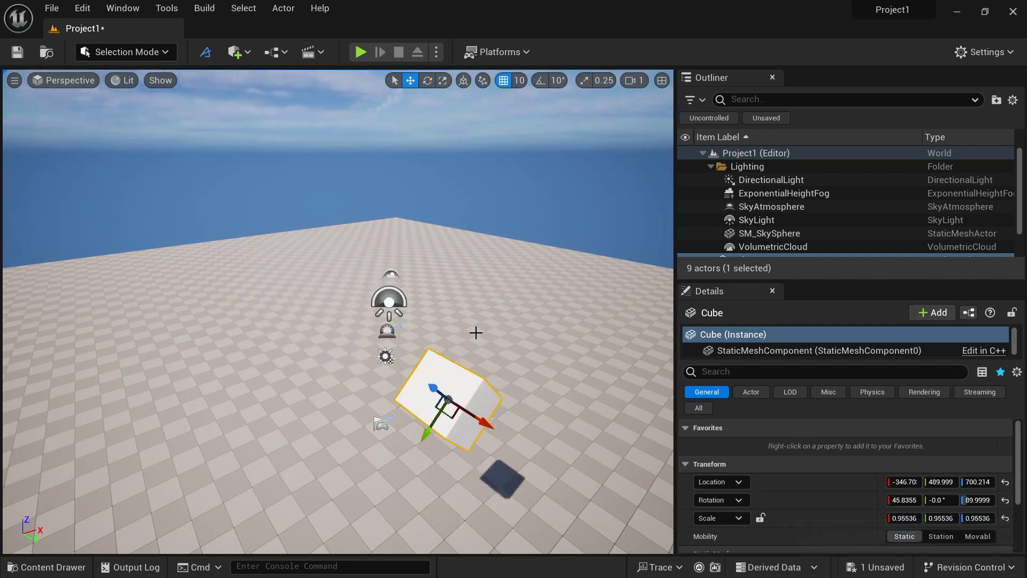
key(ctrl+z)
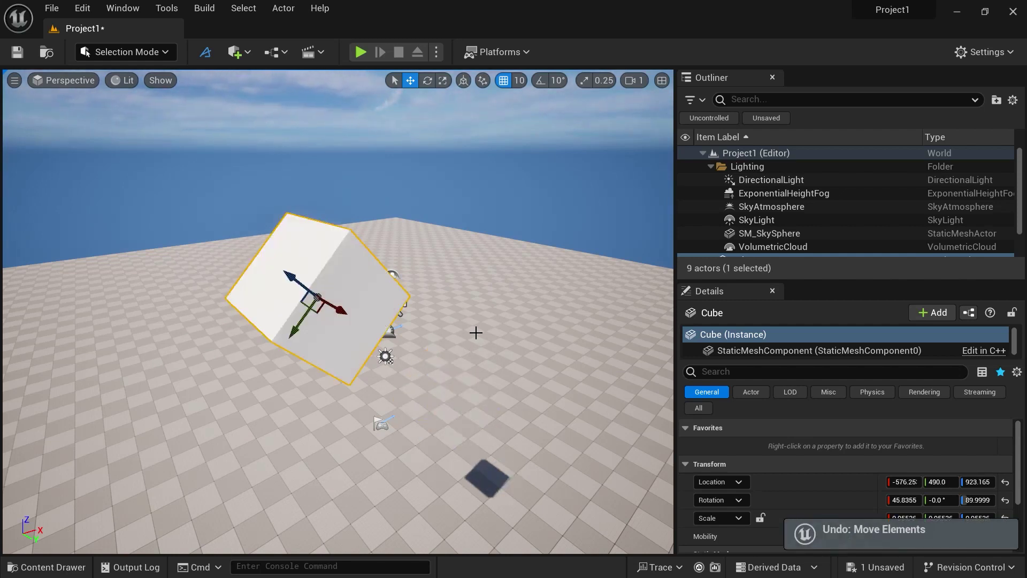
key(ctrl+y)
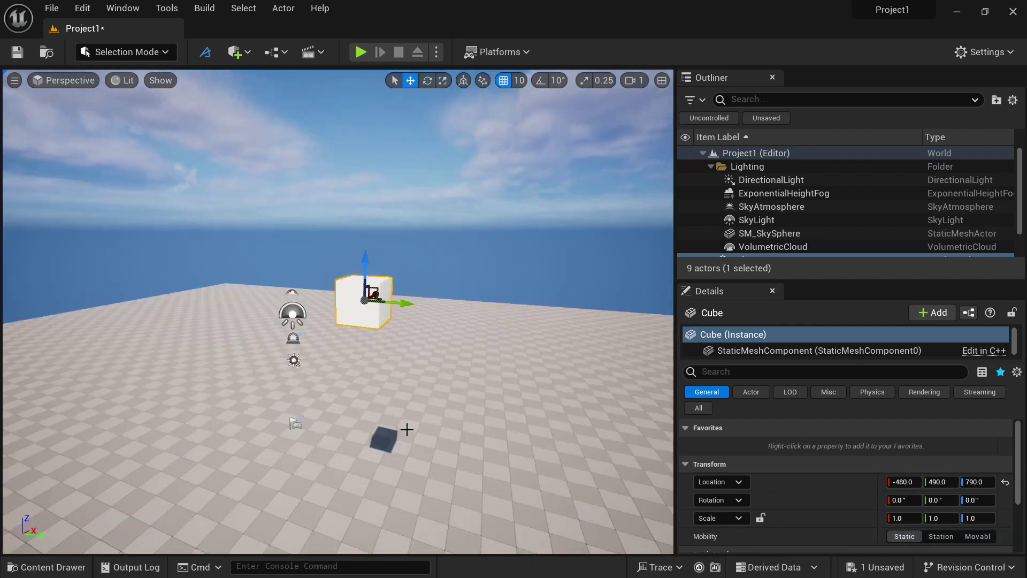
Step: Drop the cube straight down so that it rests on the floor
key(End)
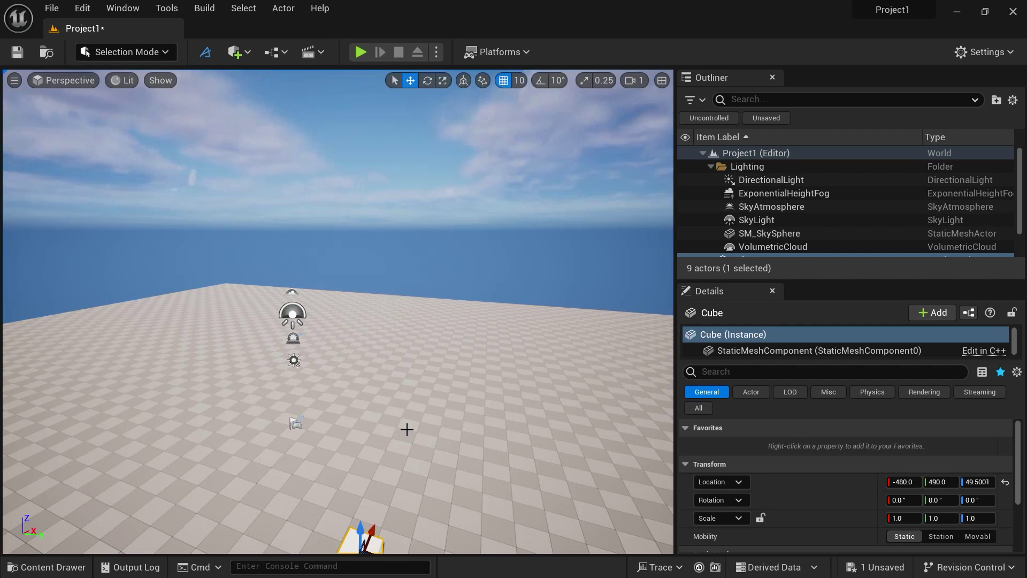
mouse_move(406, 428)
right_down()
mouse_move(403, 444)
mouse_move(409, 411)
right_up()
key(q)
key(w)
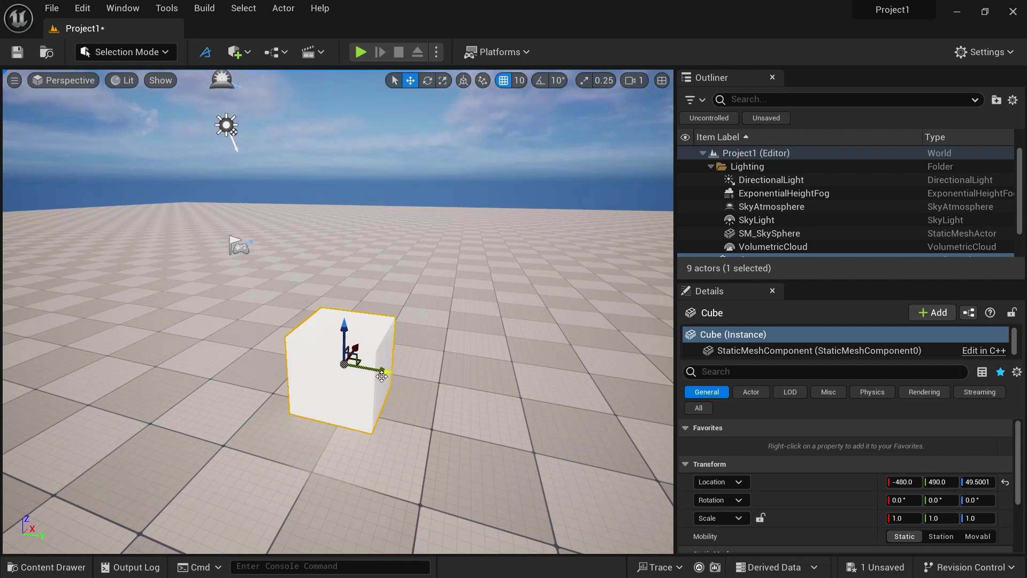
Step: Duplicate the cube three times along the Y axis, with copies at Y 310, Y 660 and Y 870
alt+drag(380, 371, 248, 347)
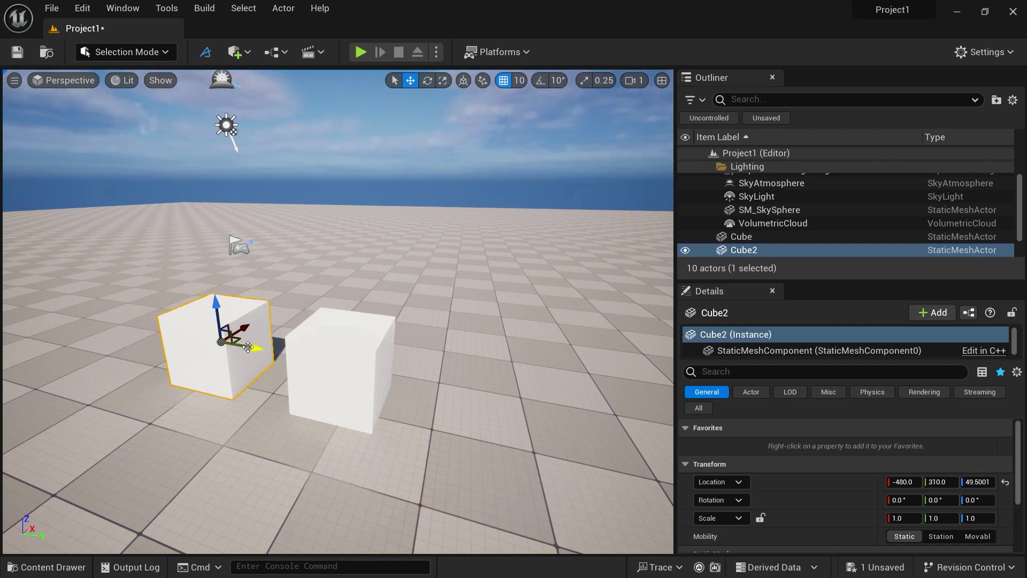
alt+drag(248, 346, 546, 394)
right_drag(435, 415, 510, 411)
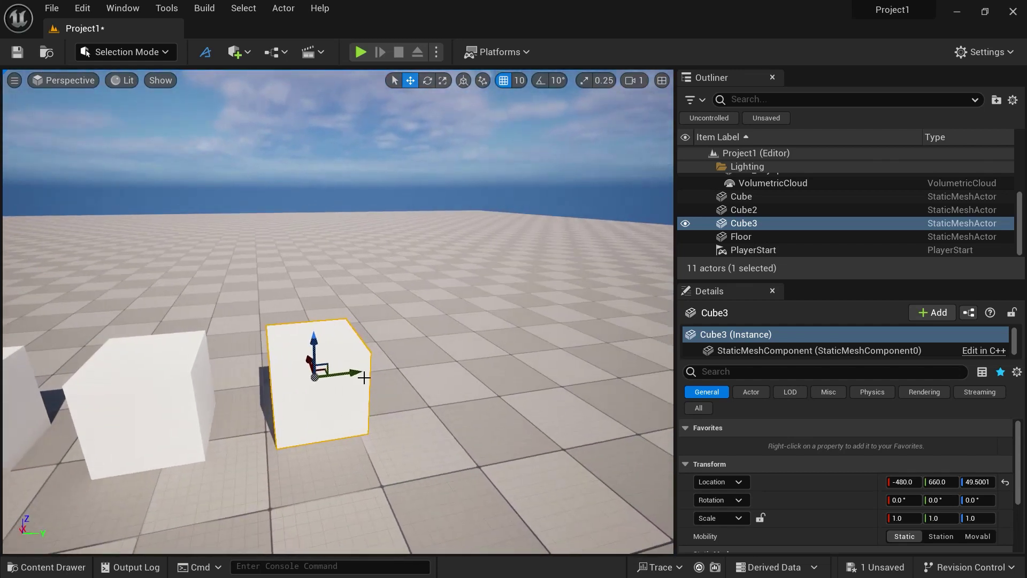
alt+drag(365, 371, 502, 366)
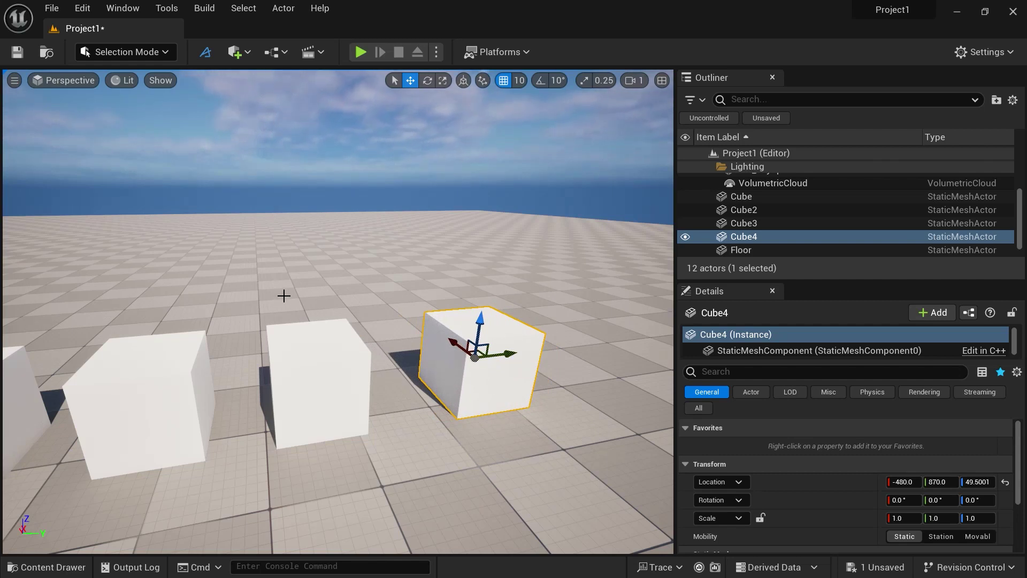
Step: Duplicate the row of four cubes upward twice, placing the copied rows at about Z 199.5 and Z 349.5
mouse_move(428, 389)
right_down()
mouse_move(519, 389)
mouse_move(415, 393)
mouse_move(446, 395)
mouse_move(428, 396)
right_up()
right_drag(373, 316, 401, 314)
key(s)
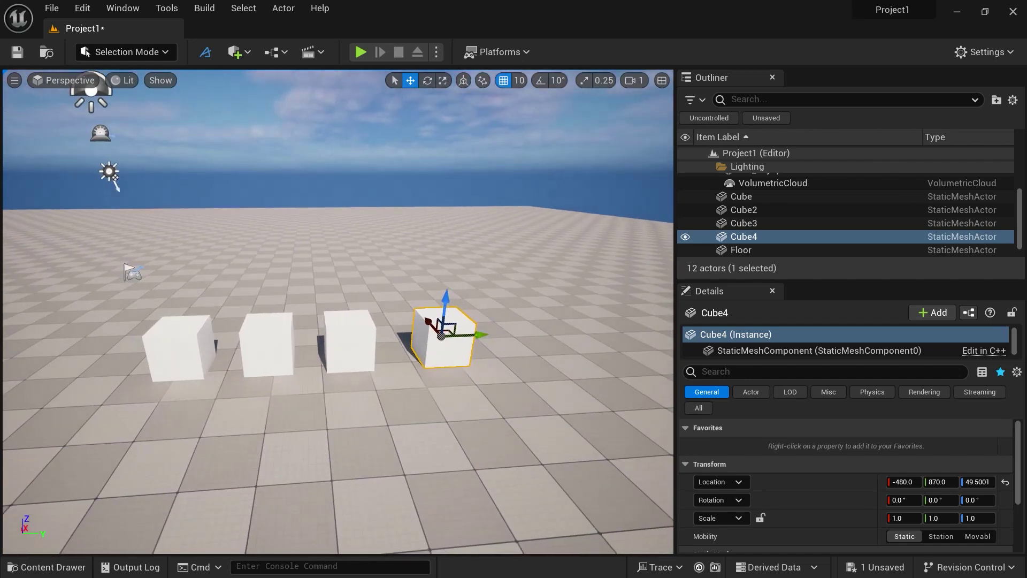
key(w)
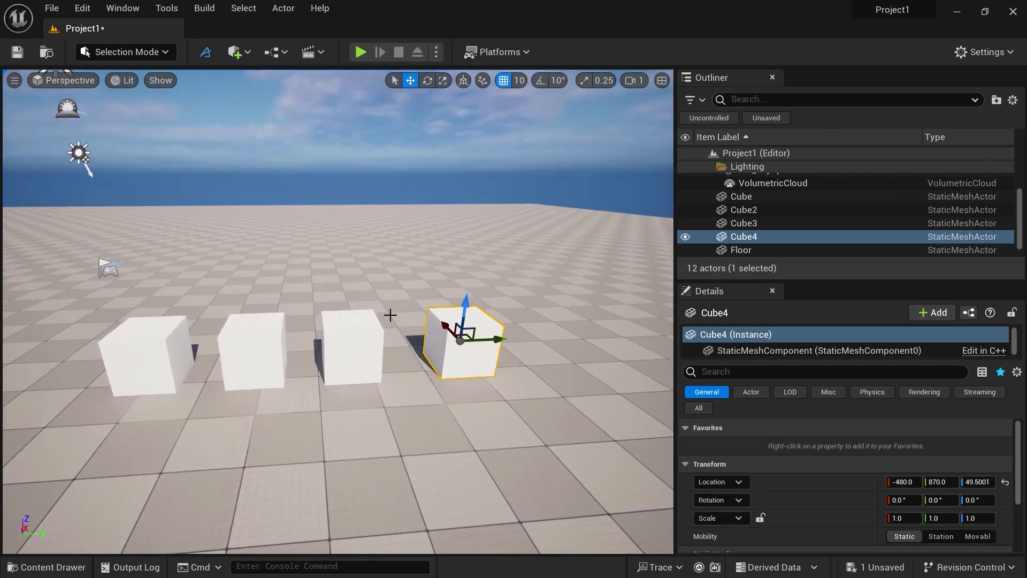
ctrl+click(362, 332)
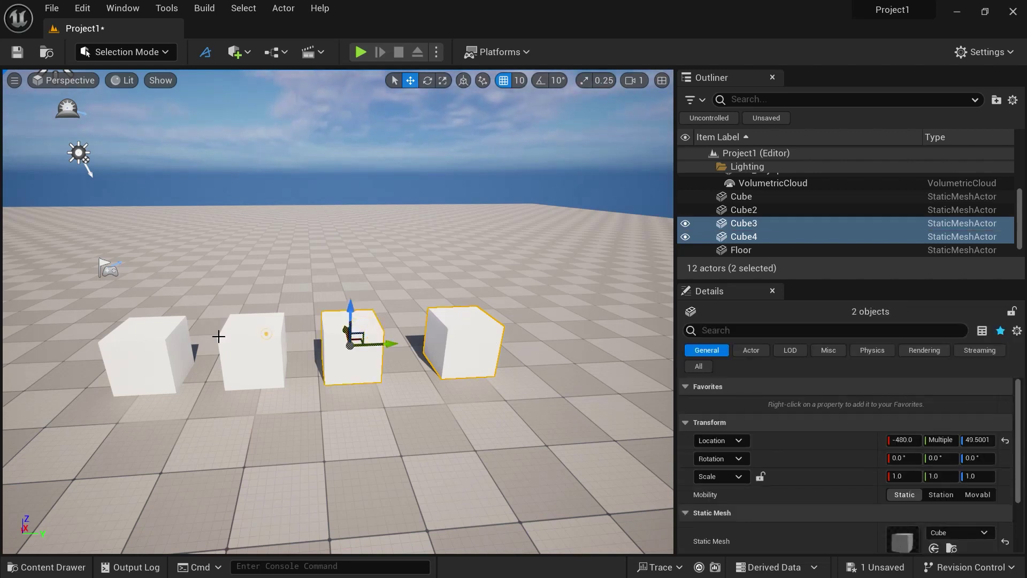
ctrl+click(233, 344)
ctrl+click(139, 343)
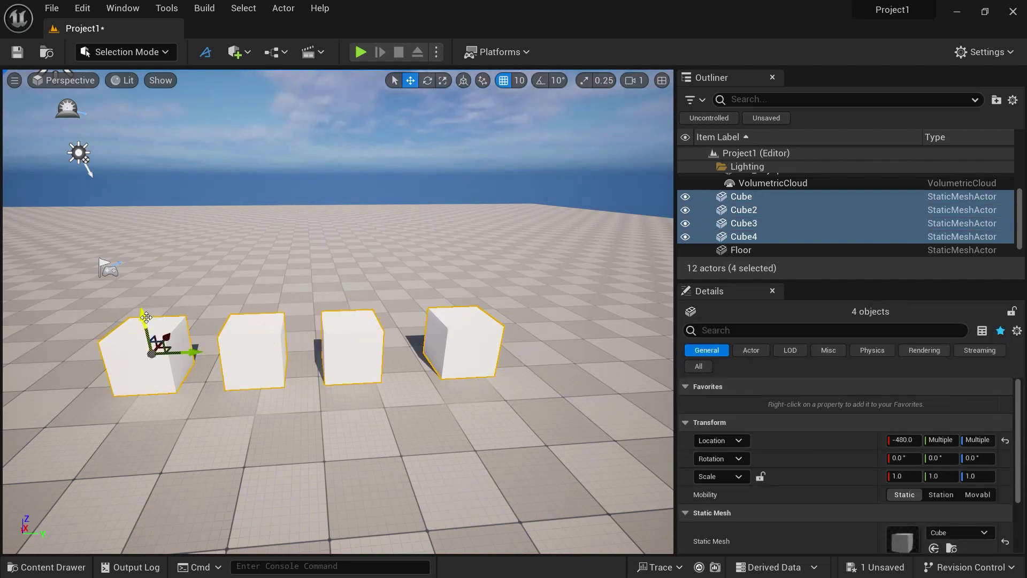
alt+drag(146, 317, 151, 228)
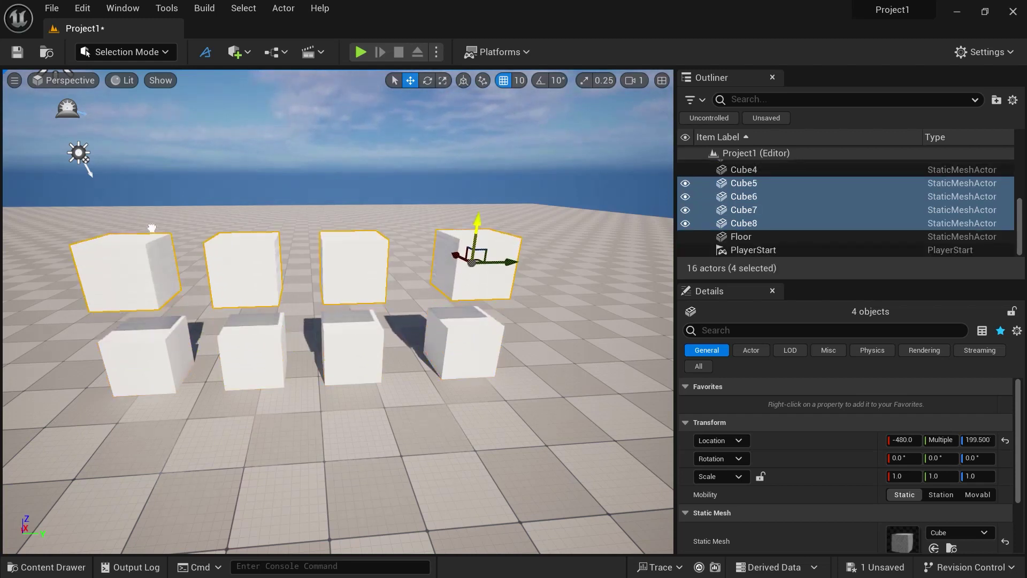
alt+drag(476, 230, 475, 136)
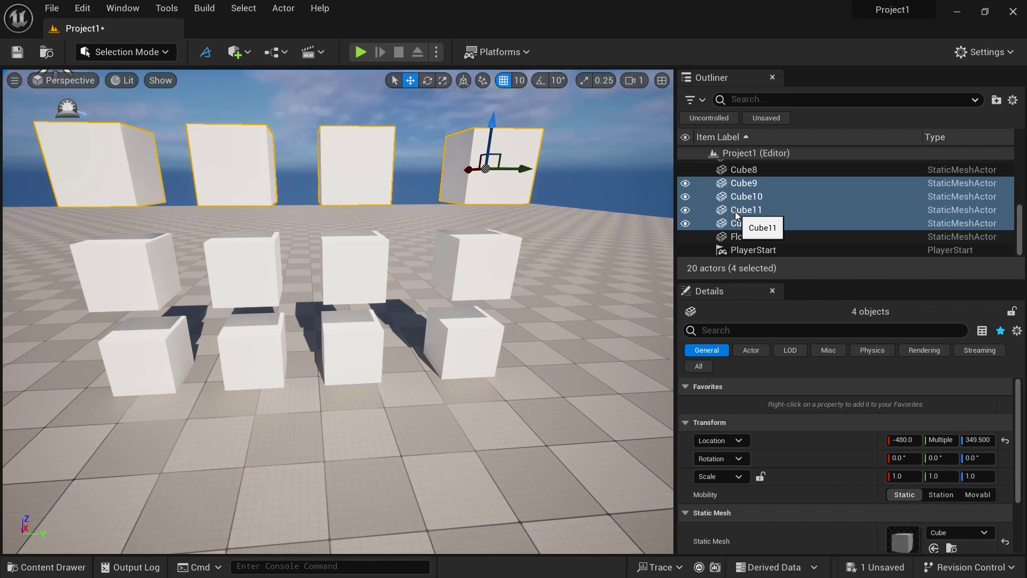
Step: Delete all the cubes from the level, from Cube through Cube12
scroll(760, 220, up, 5)
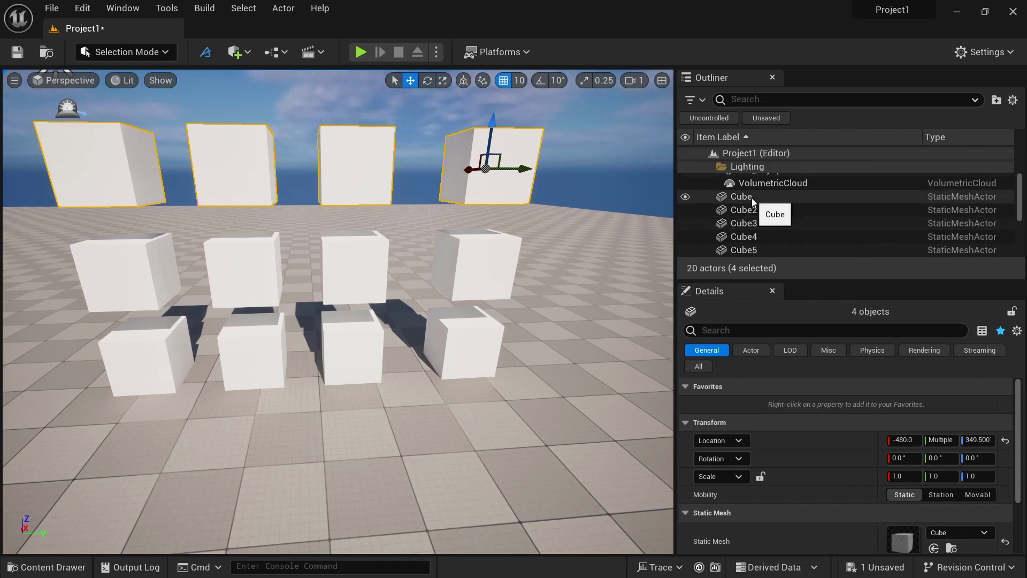
click(752, 198)
scroll(757, 211, down, 5)
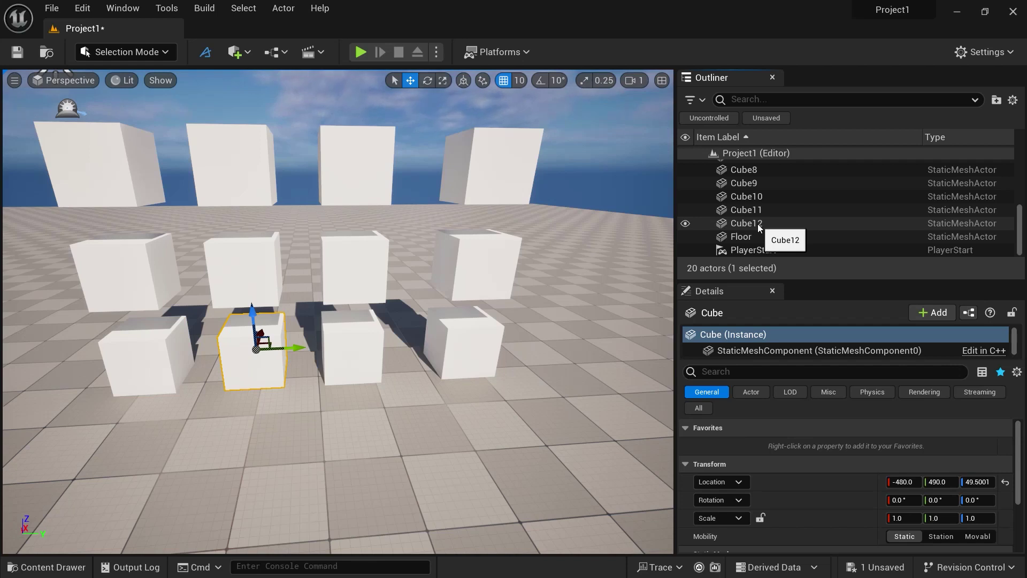
shift+click(758, 224)
key(Delete)
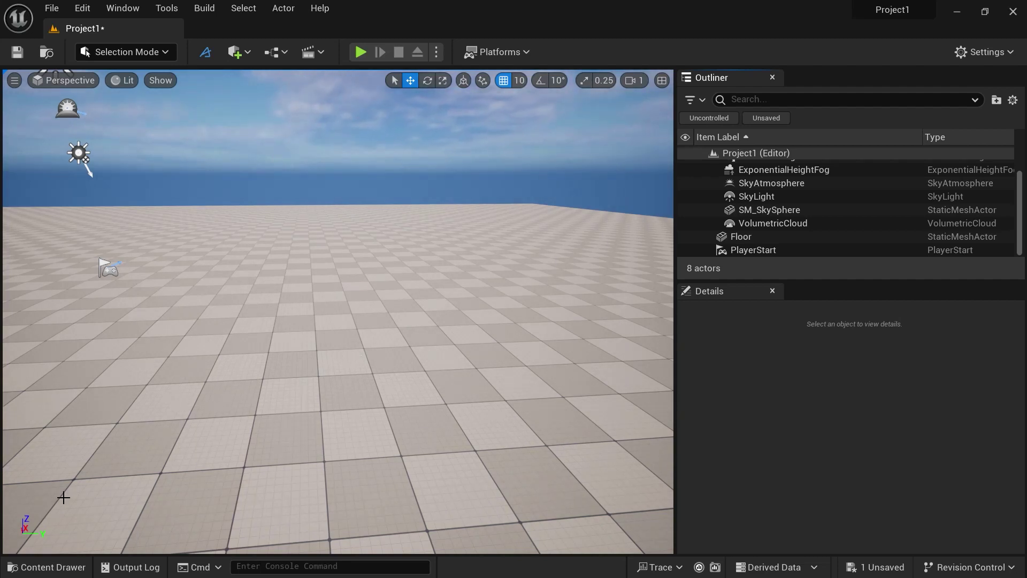
Step: Add the Starter Content pack to the project and close the content windows
click(31, 570)
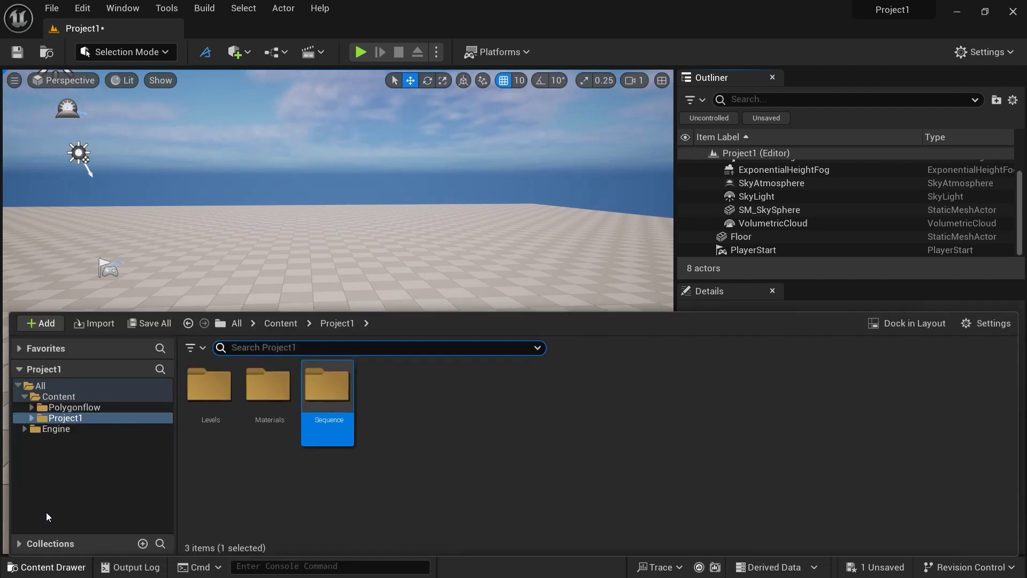
click(57, 322)
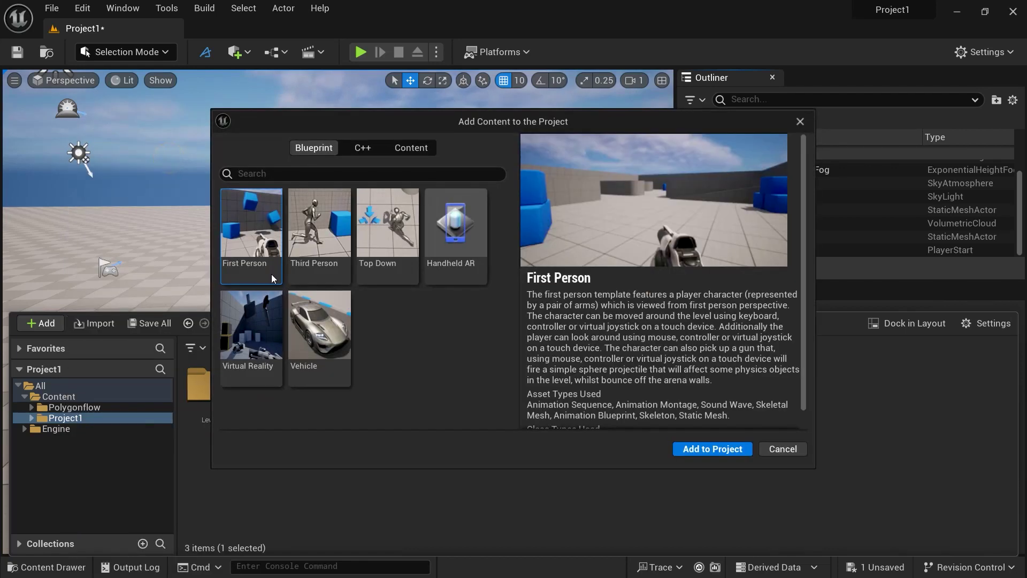
click(410, 147)
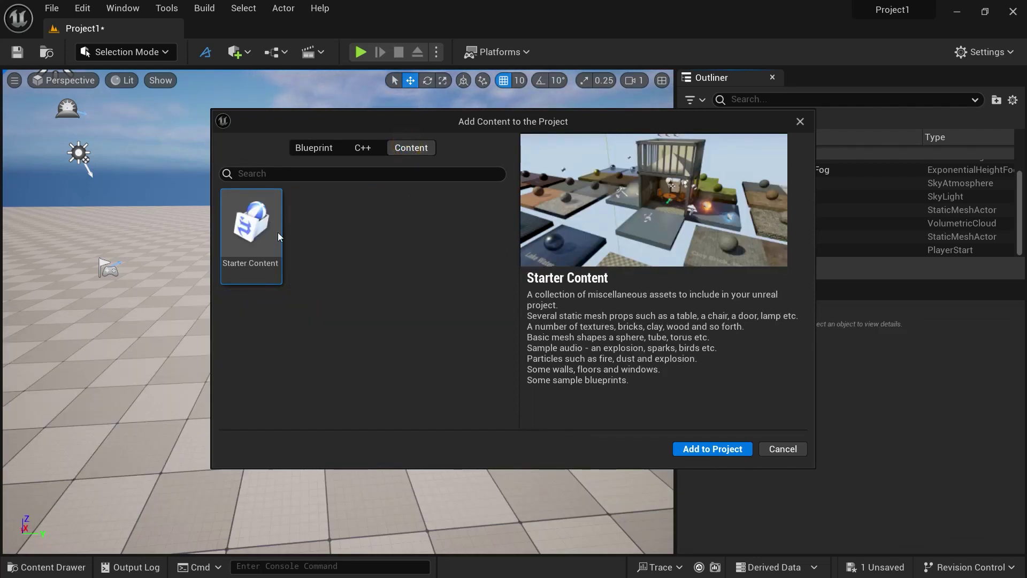
click(715, 449)
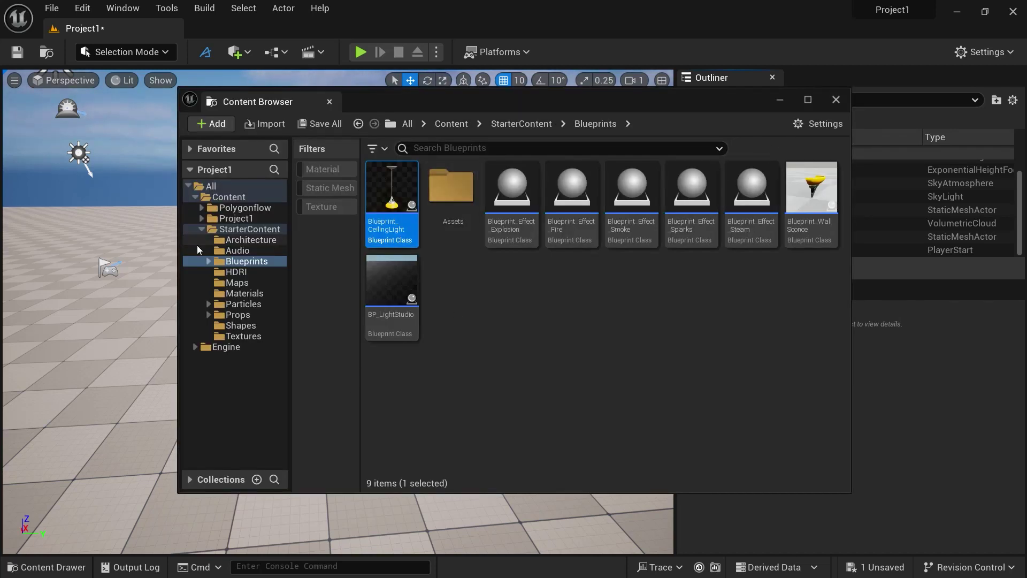
click(204, 230)
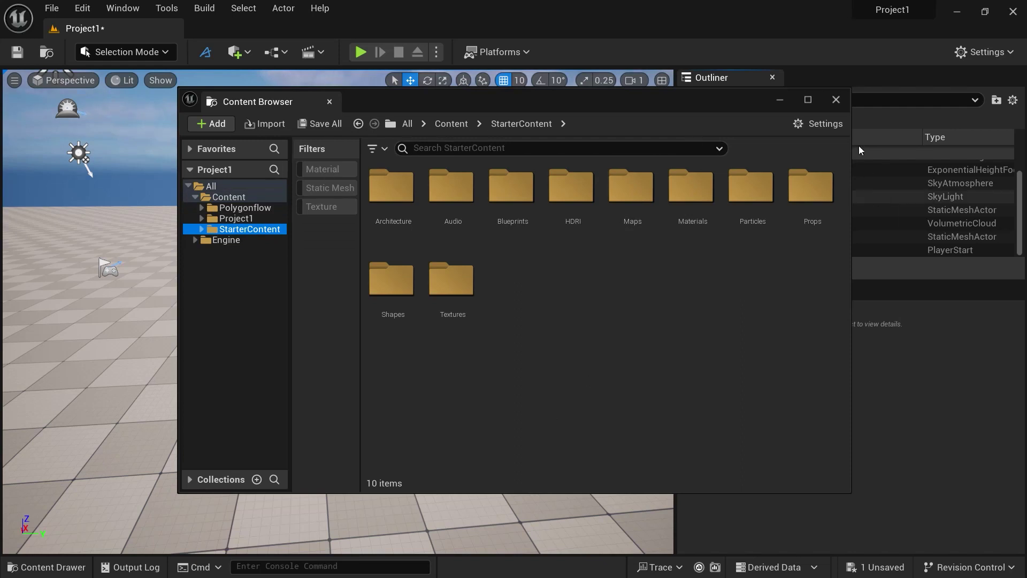
click(836, 102)
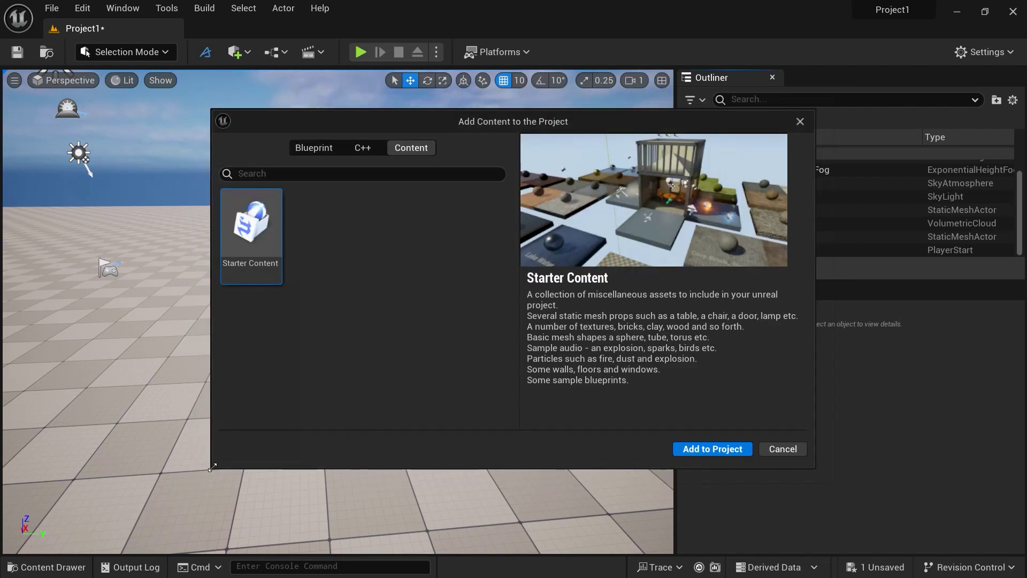
click(800, 122)
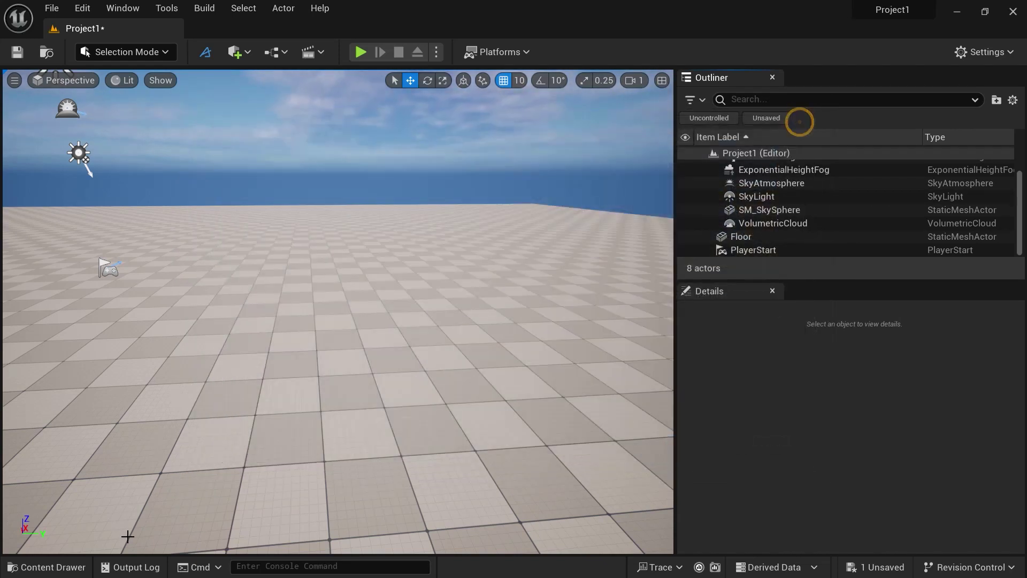
Step: Examine the assets supplied in the StarterContent folders Architecture, Materials and Particles
click(58, 568)
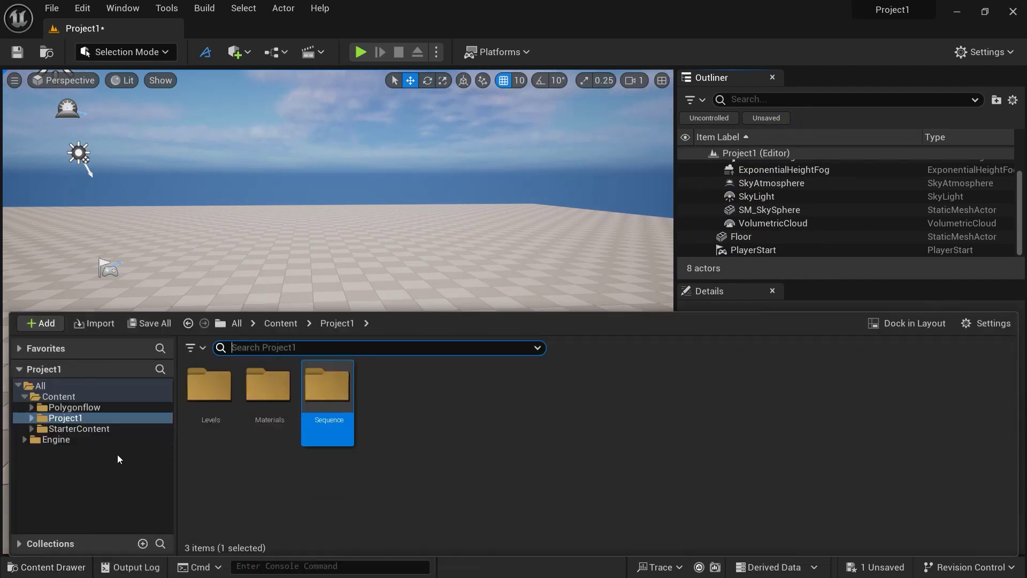
click(88, 429)
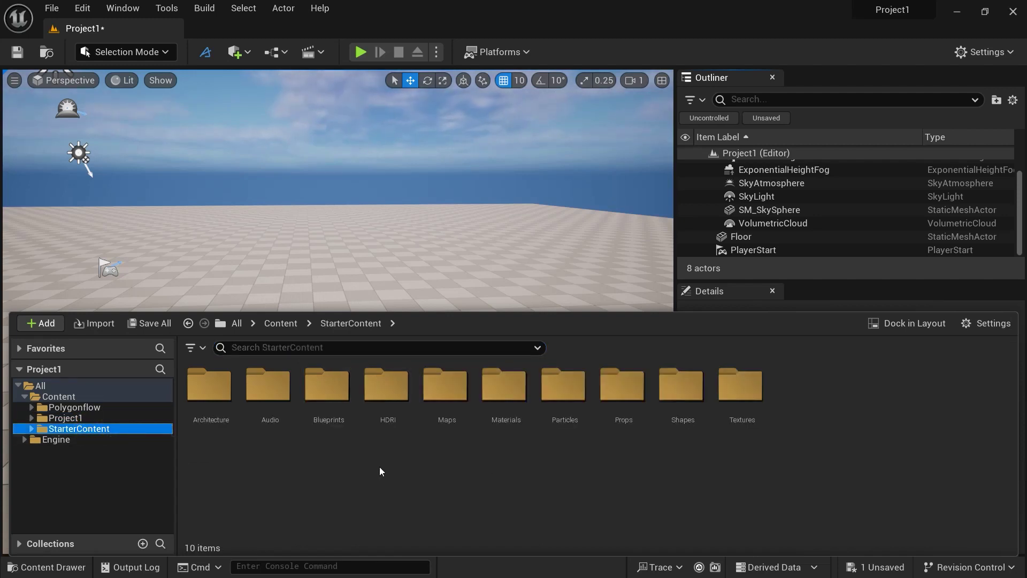
double_click(209, 384)
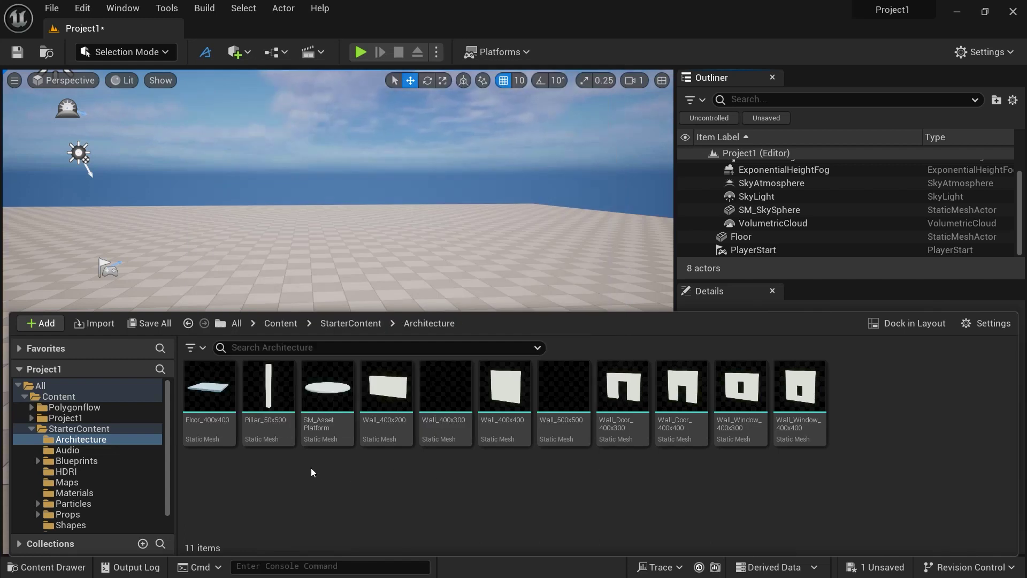
mouse_move(740, 428)
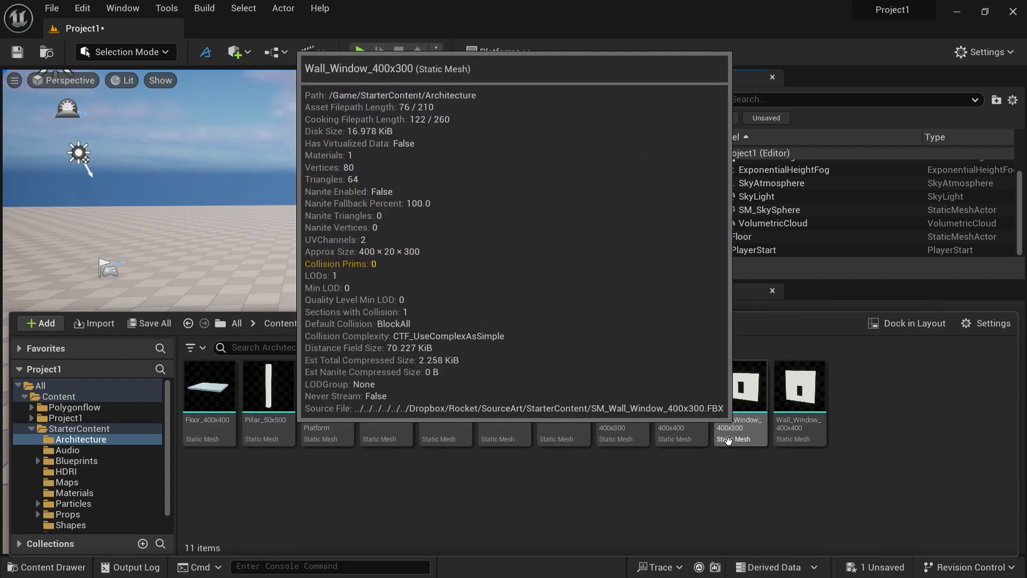
click(94, 430)
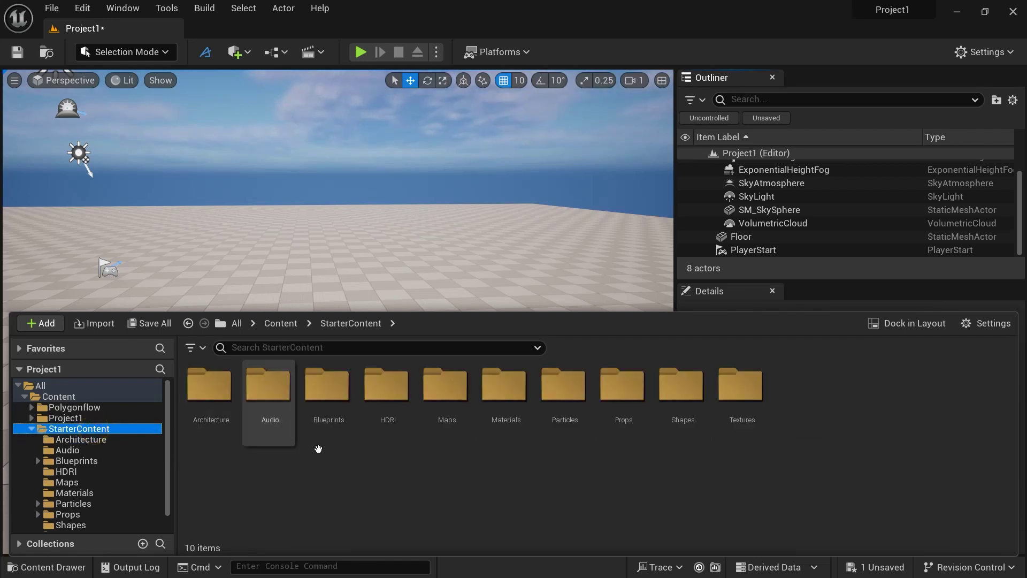
double_click(505, 420)
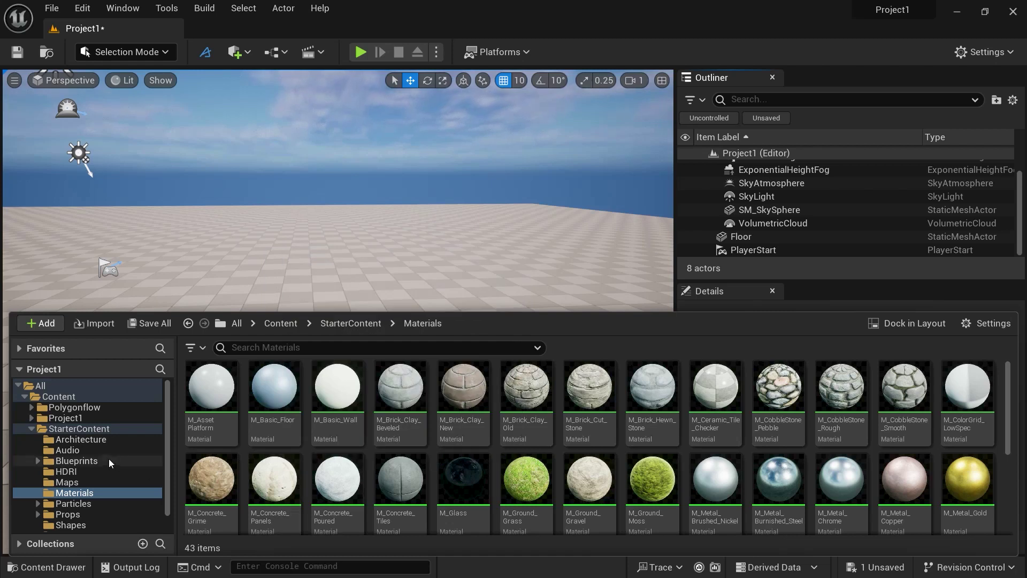
click(90, 505)
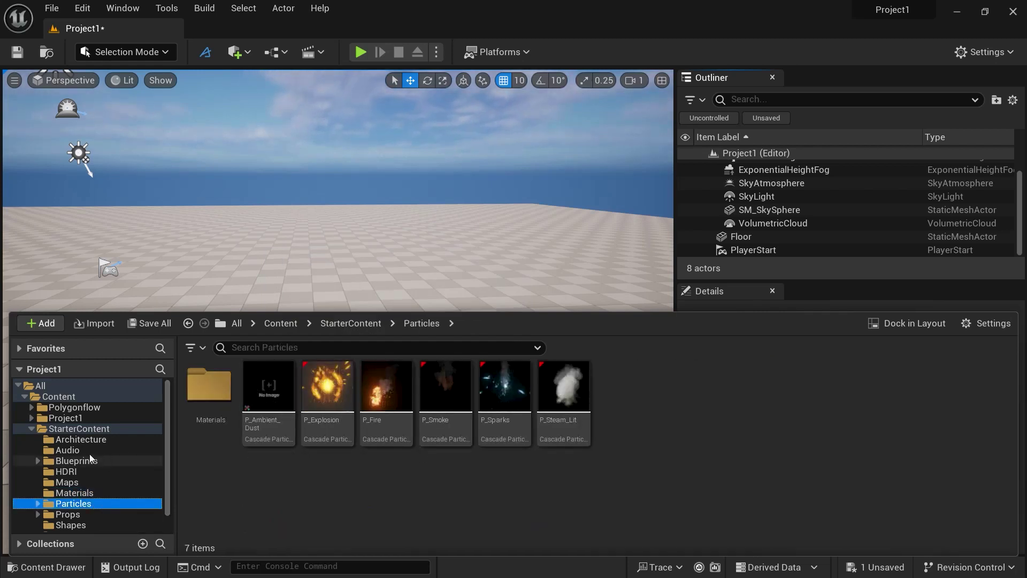
Step: Place the Wall_400x400 mesh from the StarterContent Architecture folder on the floor at X -400, Y 740, Z 0
click(91, 429)
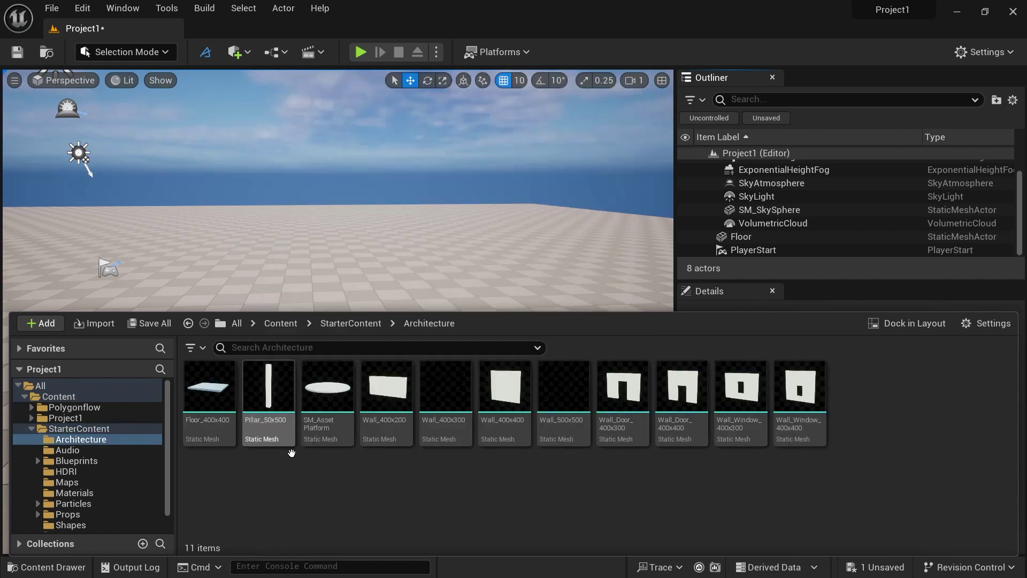
mouse_move(520, 431)
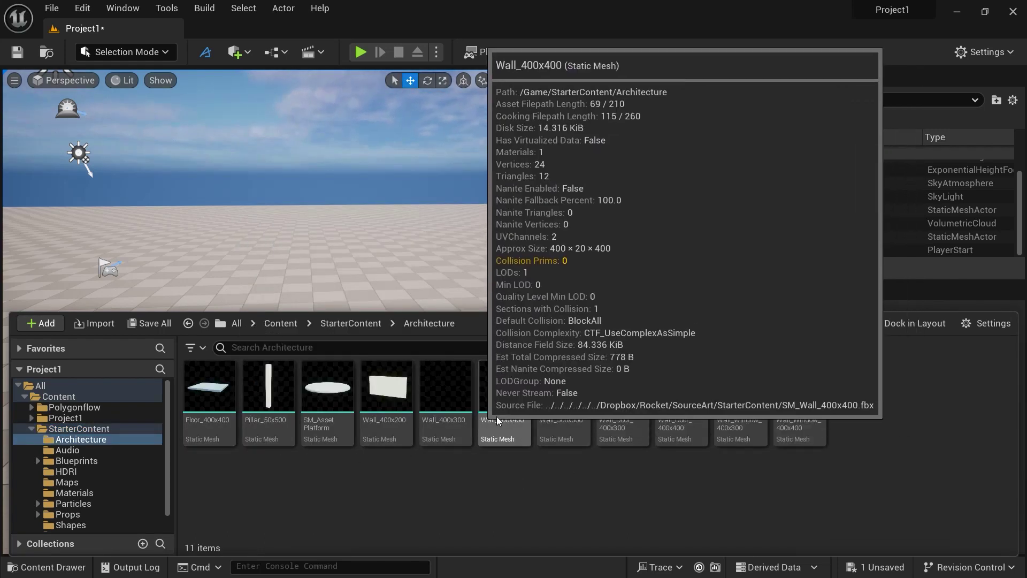
drag(521, 431, 381, 348)
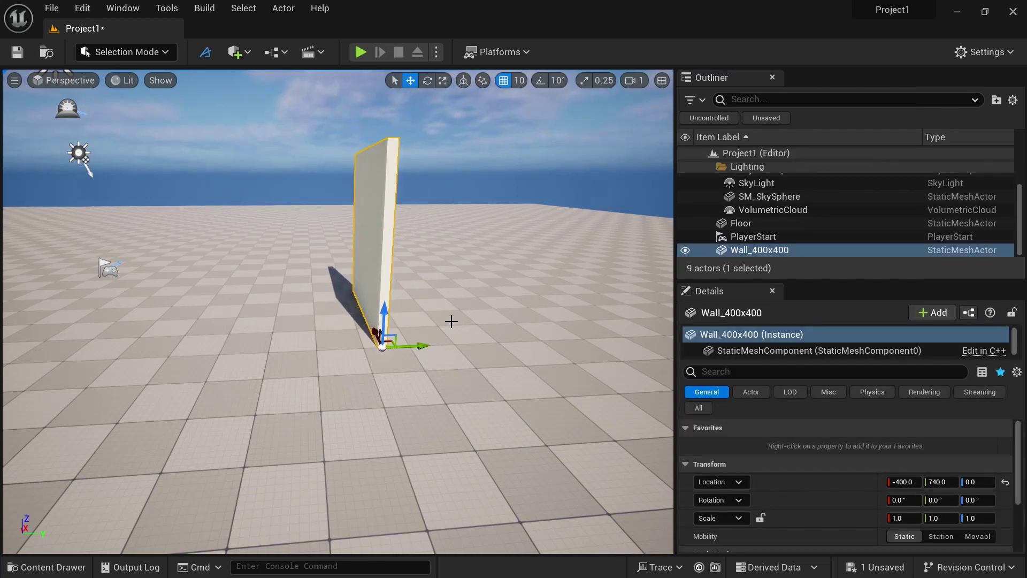
key(a)
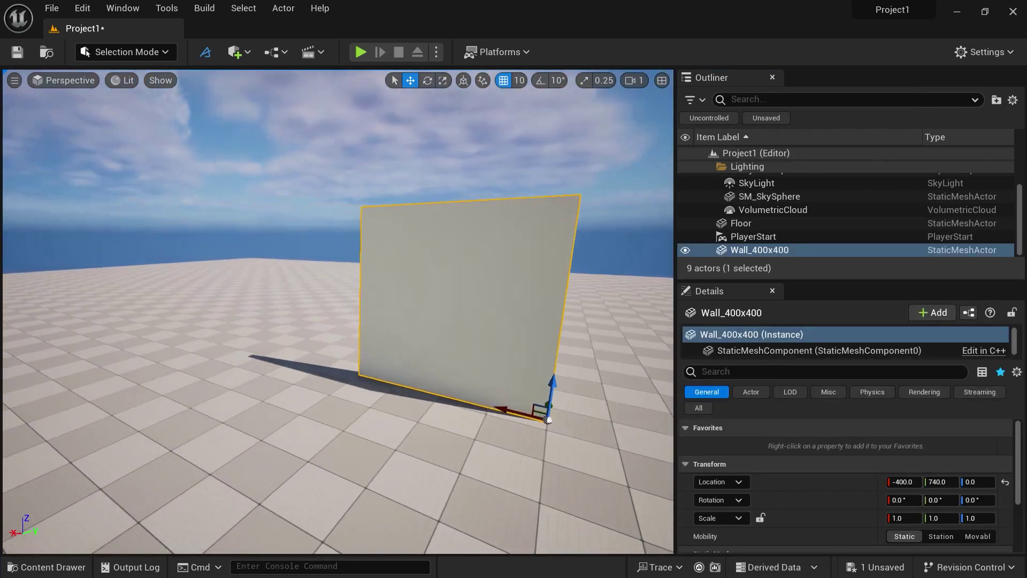
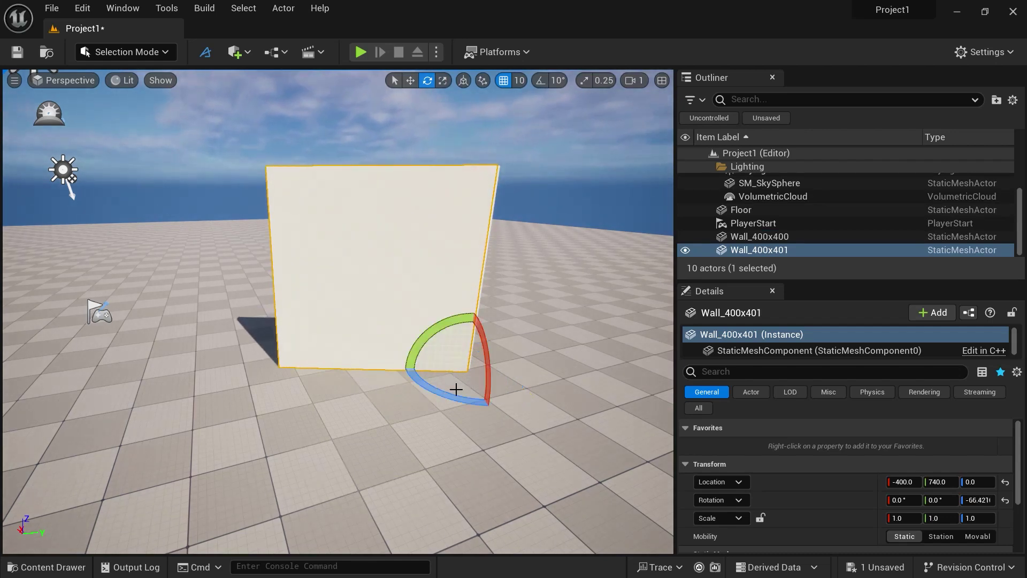
Step: Undo the freely rotated wall copy, enable 10° rotation snapping, and duplicate the wall with a -90° rotation about Z
key(ctrl+z)
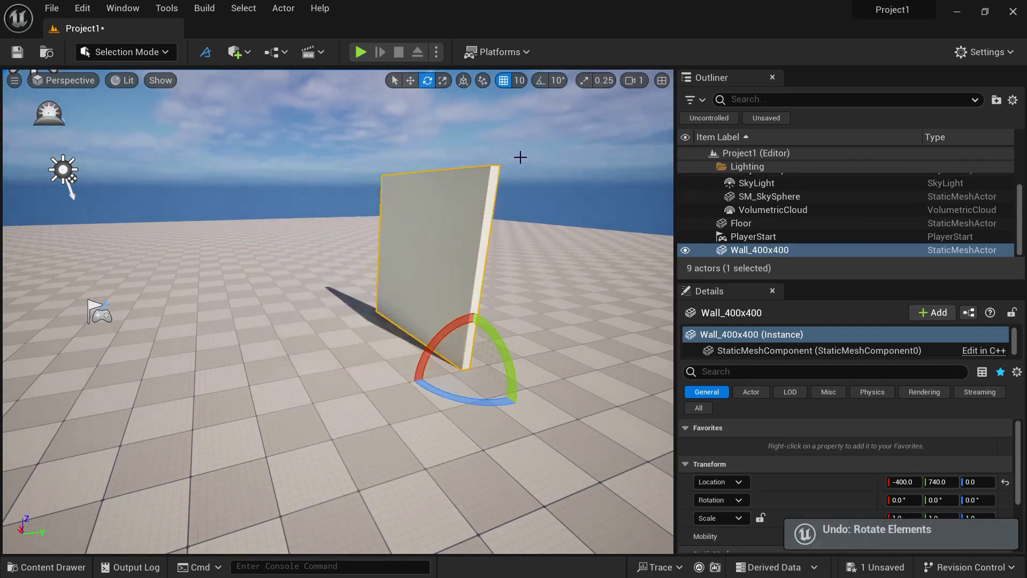
click(540, 81)
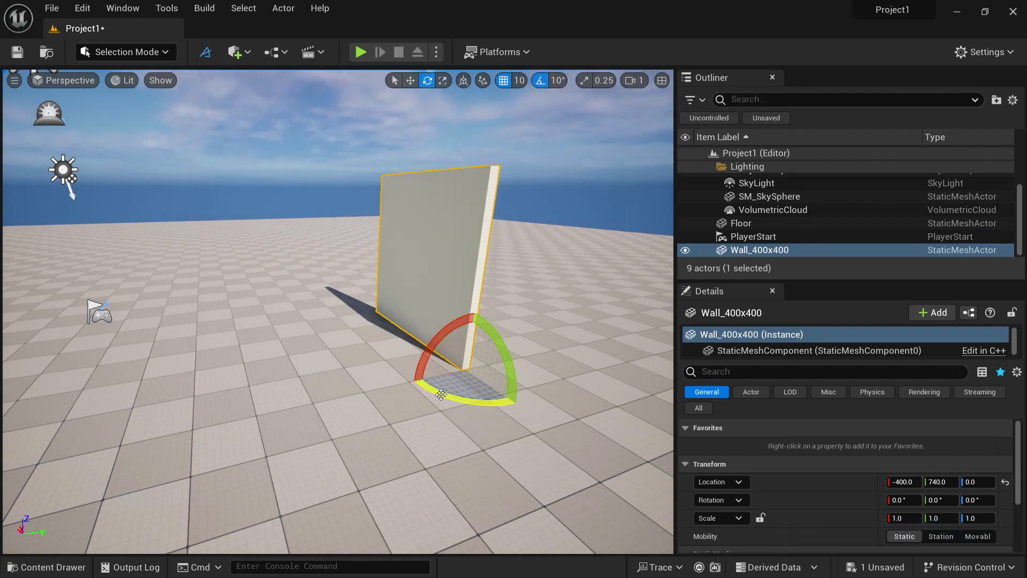
alt+drag(440, 395, 412, 382)
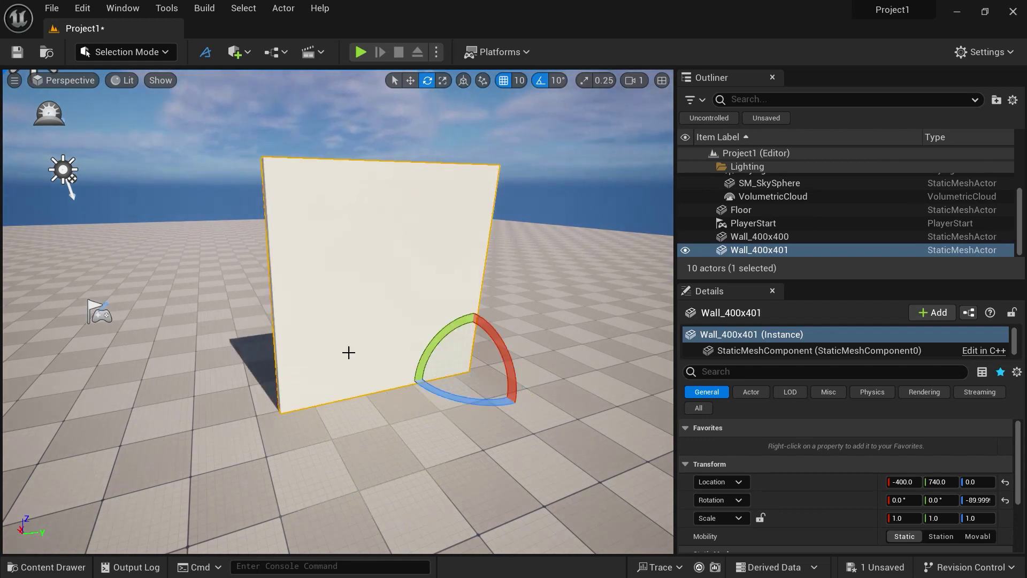
Step: Duplicate the wall rotated -90° along X to X -10, forming the opposite side of the room
right_drag(348, 351, 631, 422)
key(a)
key(e)
right_drag(321, 372, 435, 231)
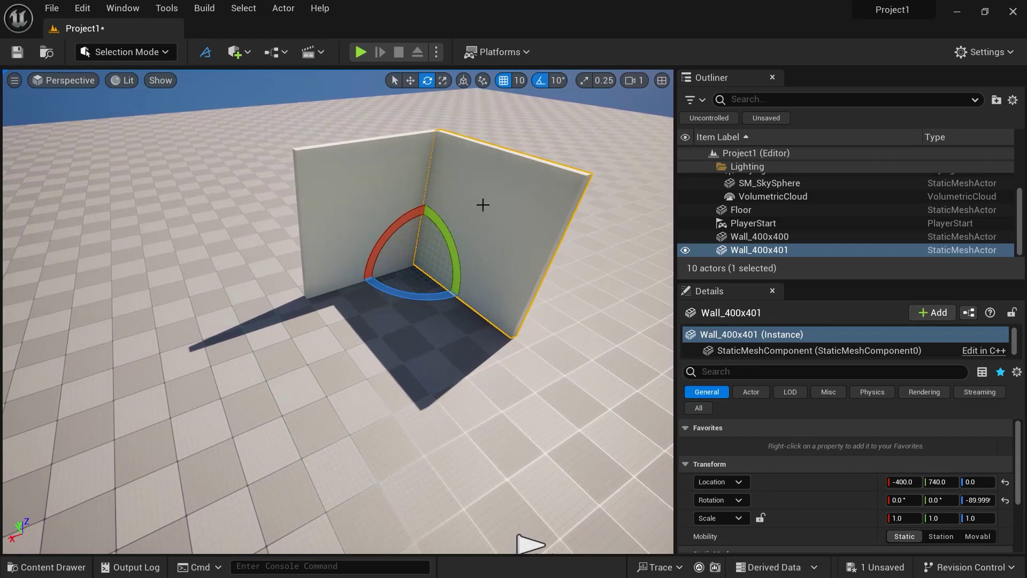
key(w)
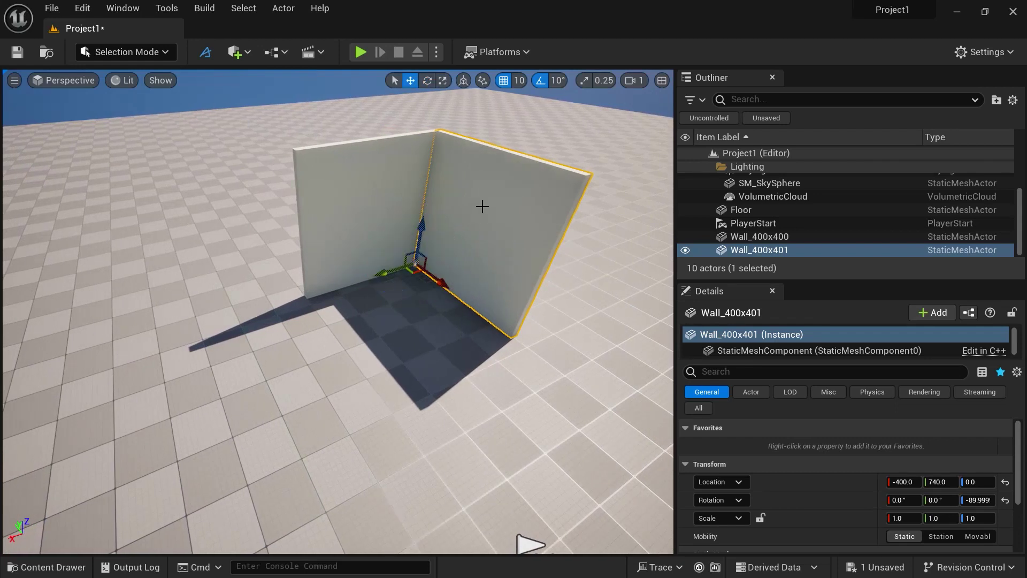
click(317, 227)
click(452, 246)
click(329, 253)
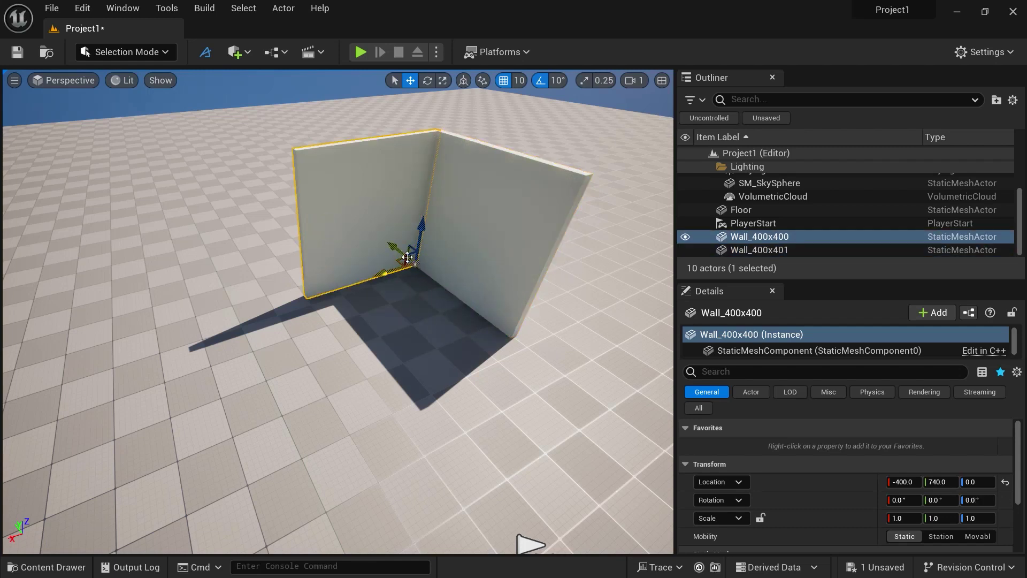
click(464, 247)
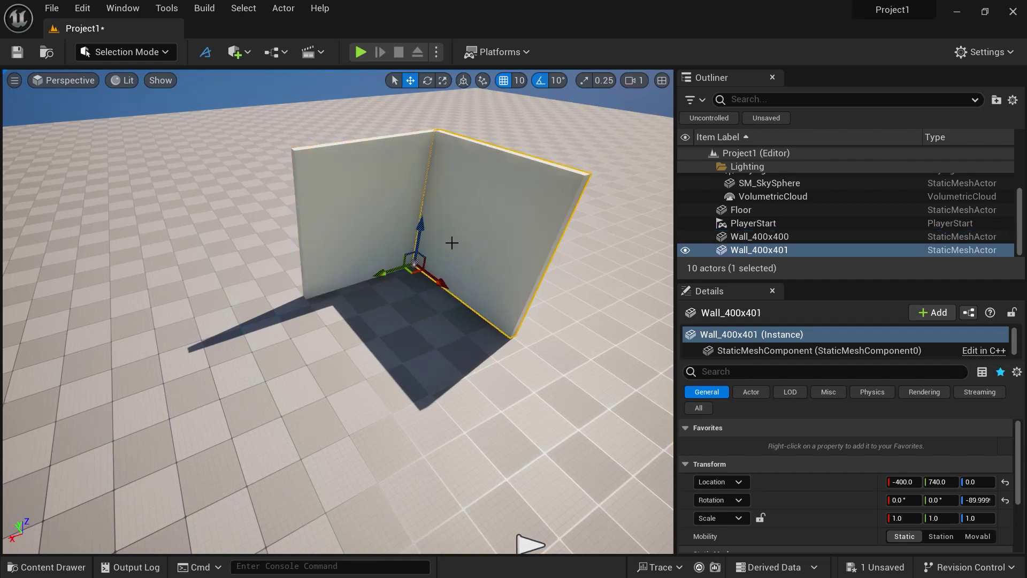
alt+drag(384, 272, 263, 295)
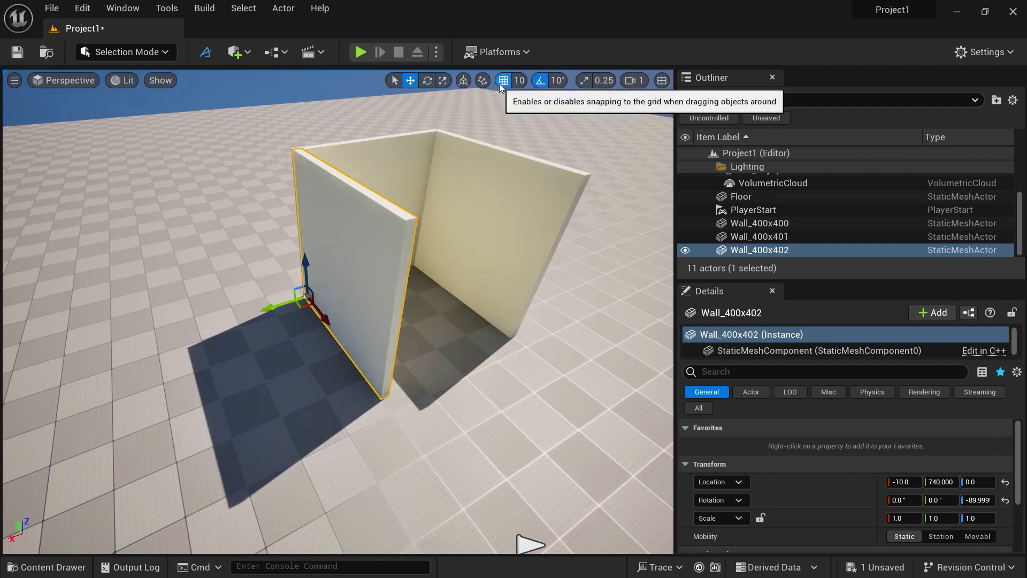
Step: Duplicate the original unrotated Wall_400x400 along Y to Y 350, closing the room's open fourth side
right_drag(486, 295, 534, 247)
key(s)
right_drag(454, 271, 482, 292)
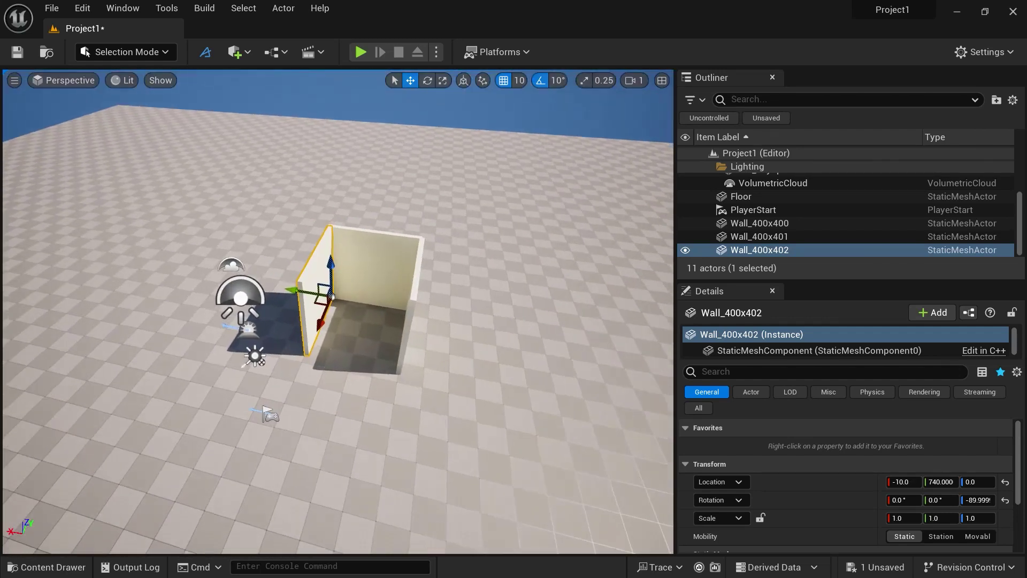
scroll(412, 261, up, 6)
click(408, 258)
key(d)
right_drag(408, 257, 358, 257)
key(d)
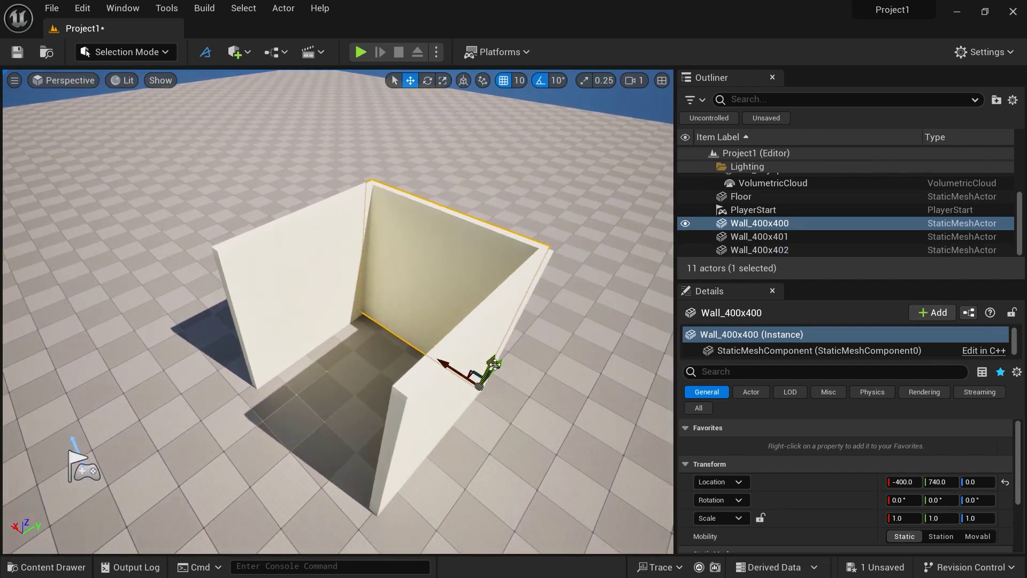
alt+drag(445, 301, 343, 414)
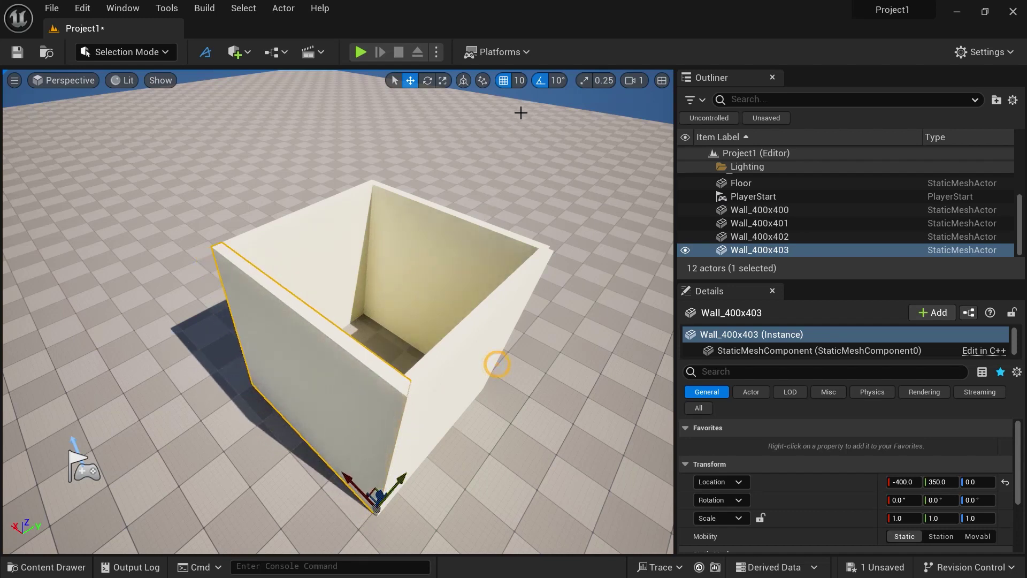
Step: Duplicate the unrotated wall at Y 740 with a -90° rotation about X so the copy lies flat as the room's floor
click(615, 105)
key(a)
right_drag(615, 104, 639, 171)
key(q)
key(w)
key(e)
key(w)
key(q)
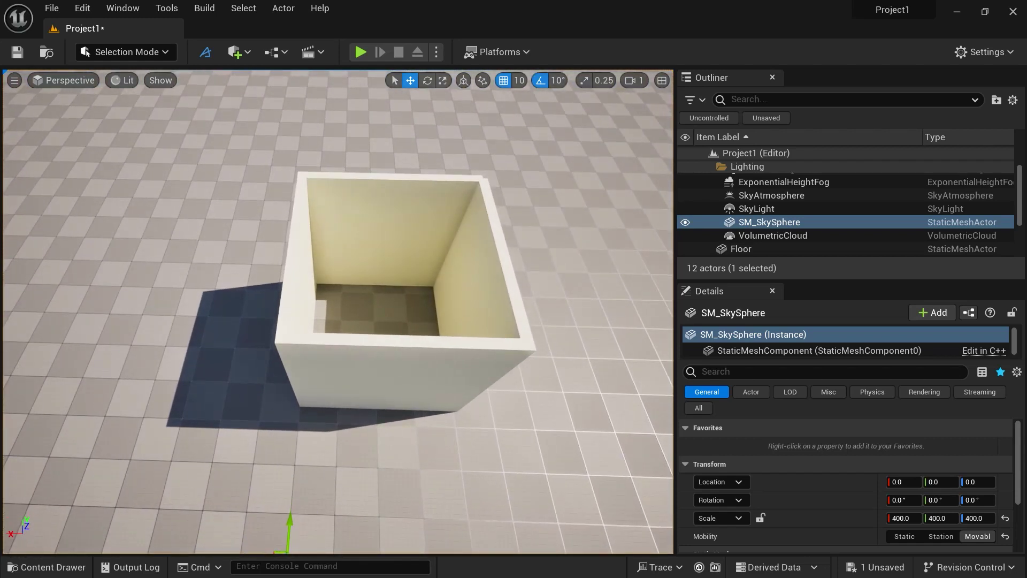
click(393, 228)
key(e)
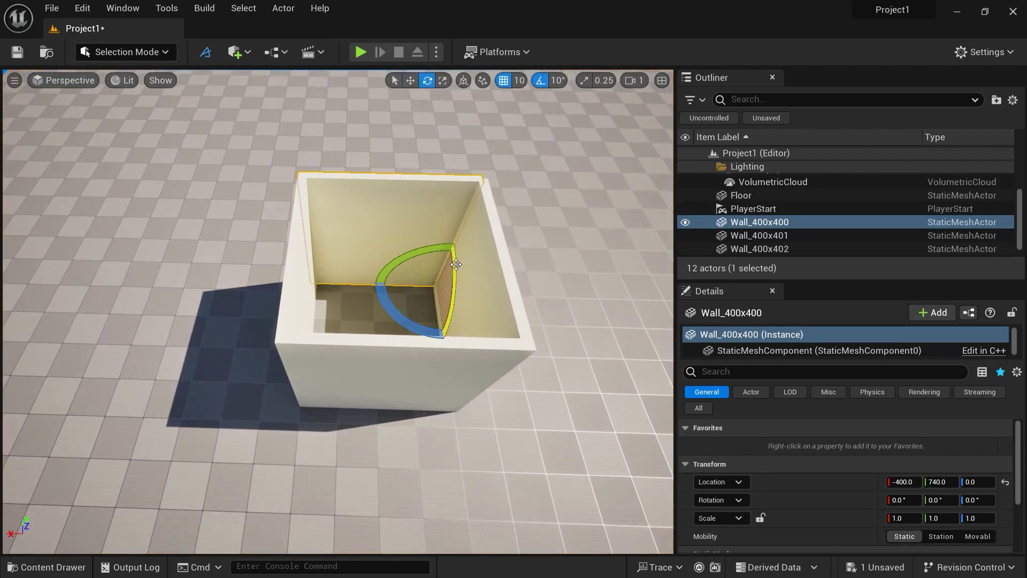
mouse_move(455, 264)
alt+mouse_down()
mouse_move(456, 342)
mouse_move(452, 261)
alt+mouse_up()
Step: Duplicate the flat floor panel upward to Z 410 as the room's roof
right_drag(361, 286, 559, 304)
right_drag(348, 372, 364, 286)
key(w)
right_drag(233, 409, 224, 345)
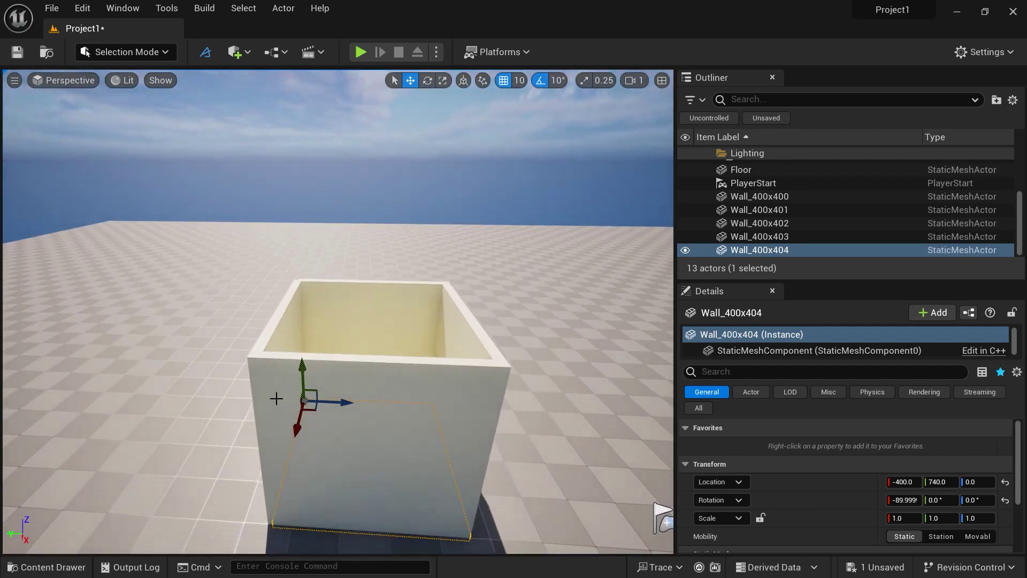
alt+drag(303, 367, 296, 228)
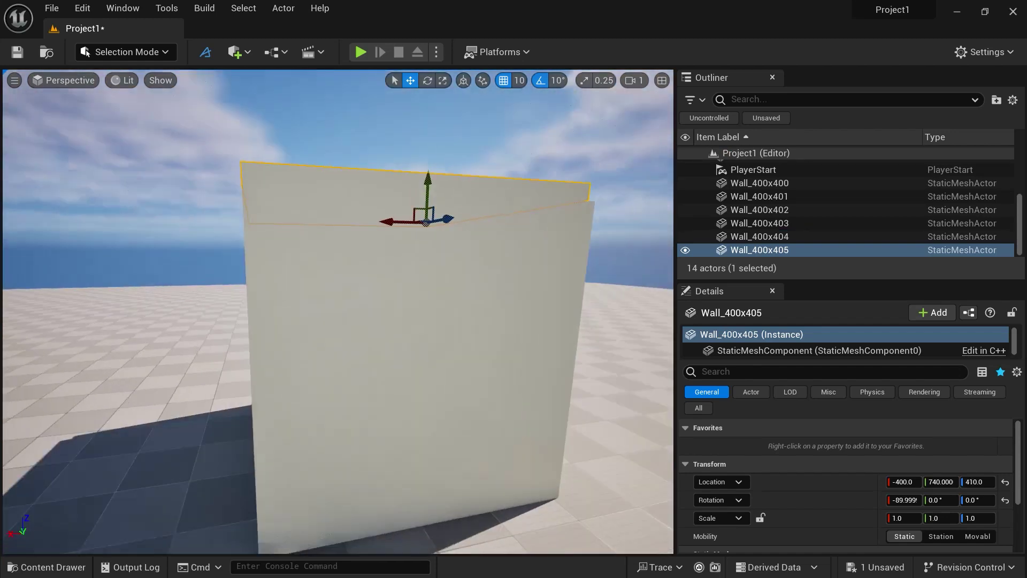
right_drag(460, 432, 461, 438)
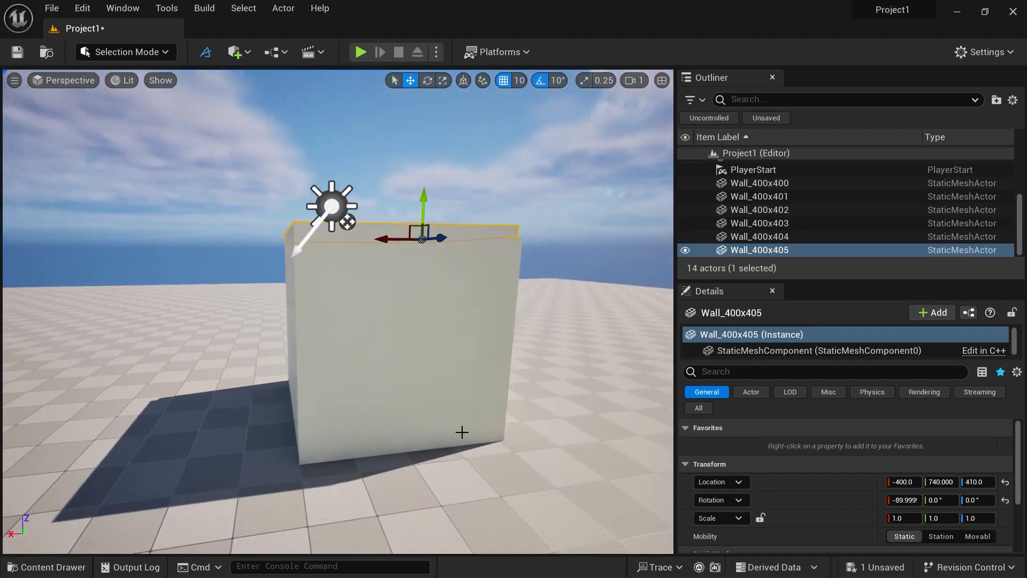
Step: Select the side wall at X -10, Y 740, Wall_400x402
click(397, 335)
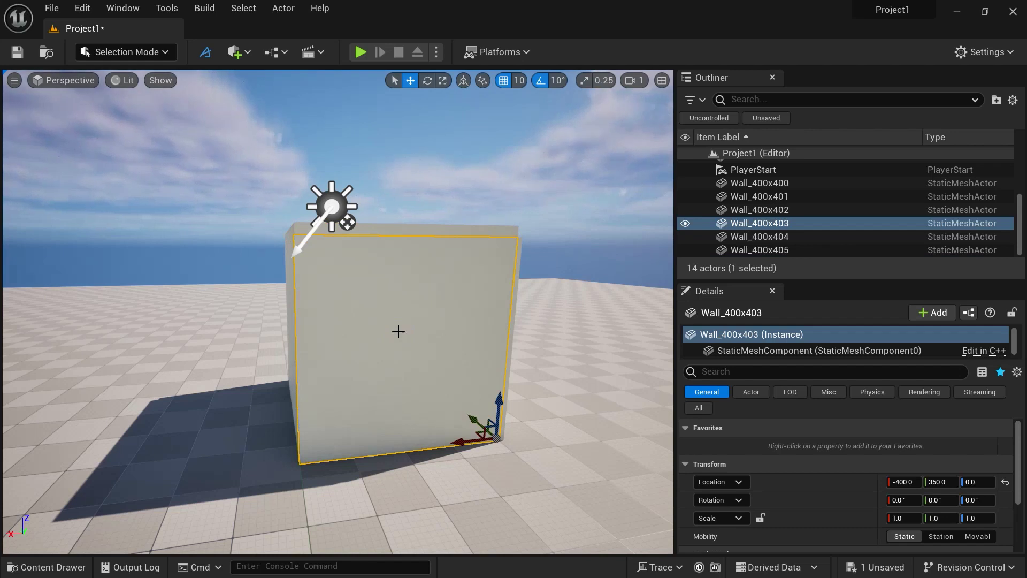
right_drag(396, 332, 390, 279)
key(a)
click(390, 279)
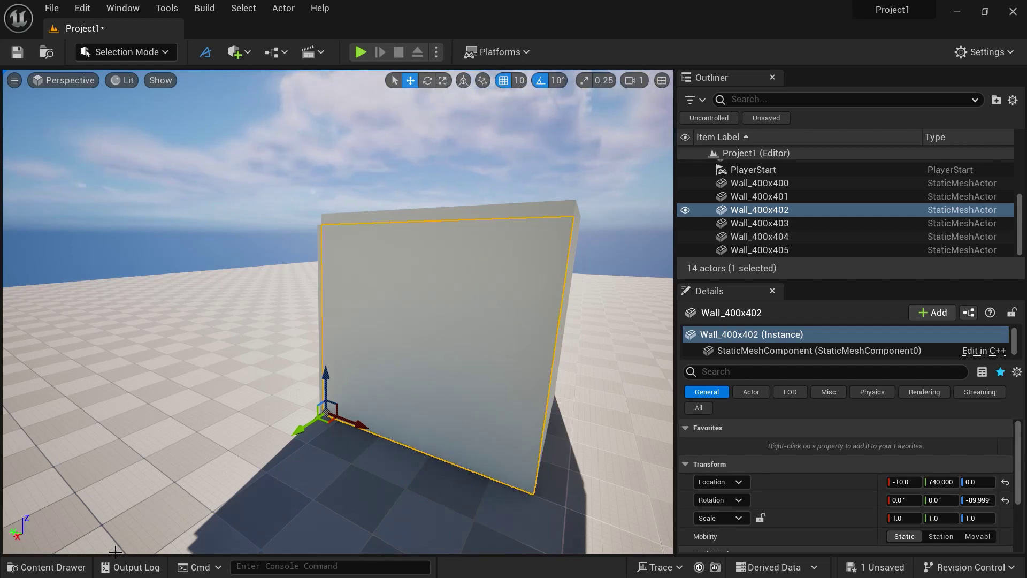
Step: Filter the StarterContent assets to Static Mesh and browse the Architecture folder for door and window walls
click(77, 568)
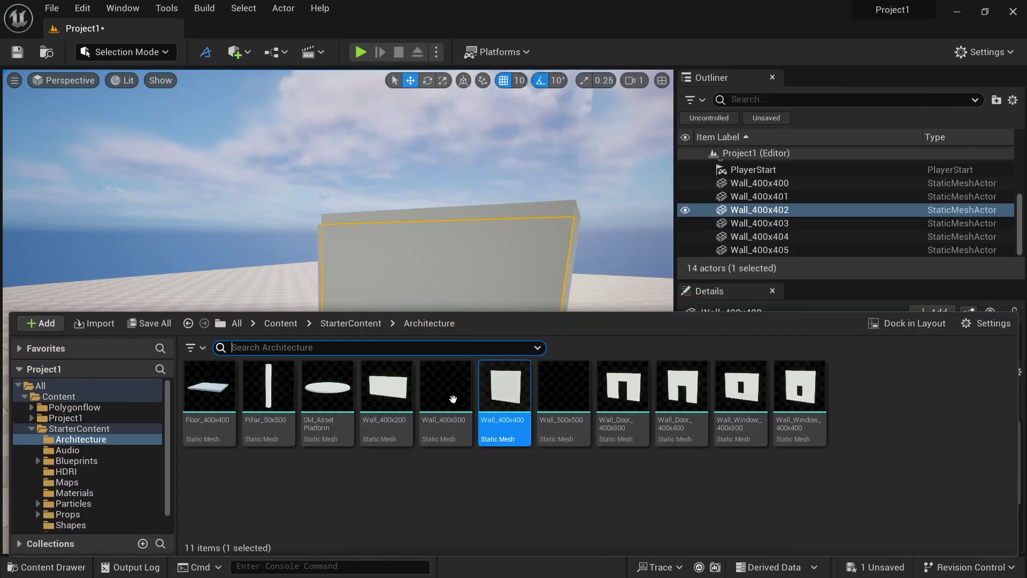
click(113, 428)
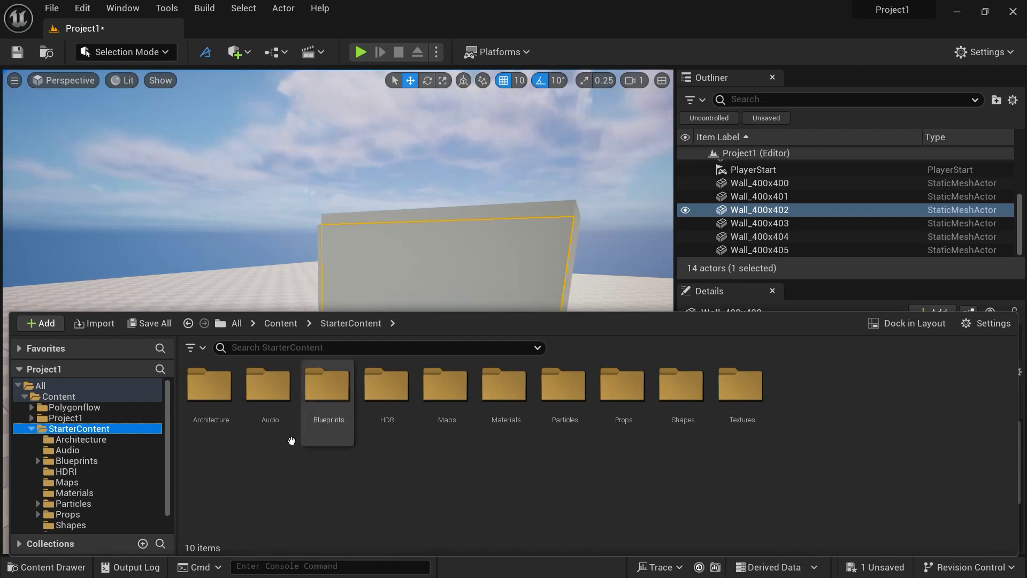
click(192, 351)
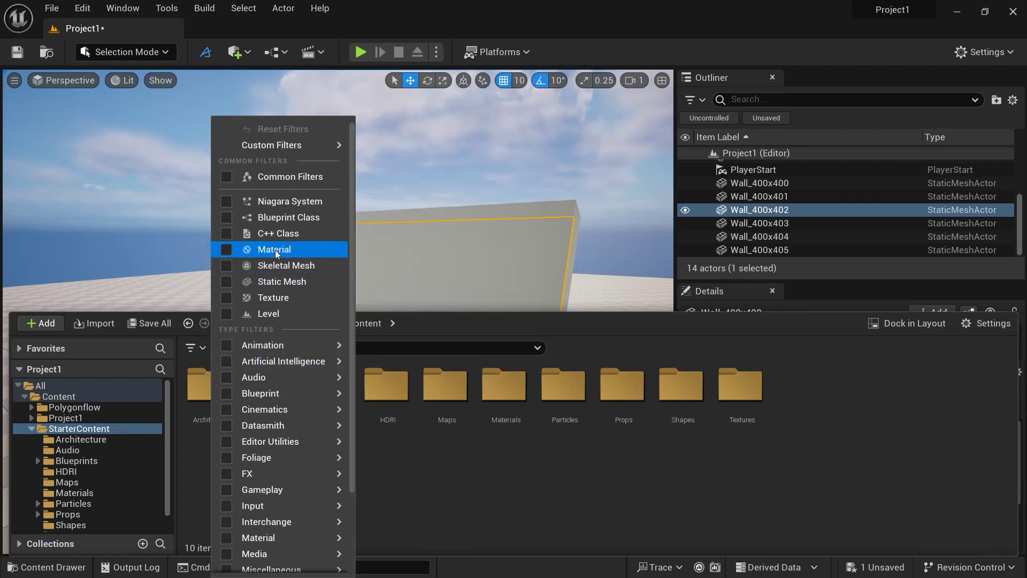
click(229, 283)
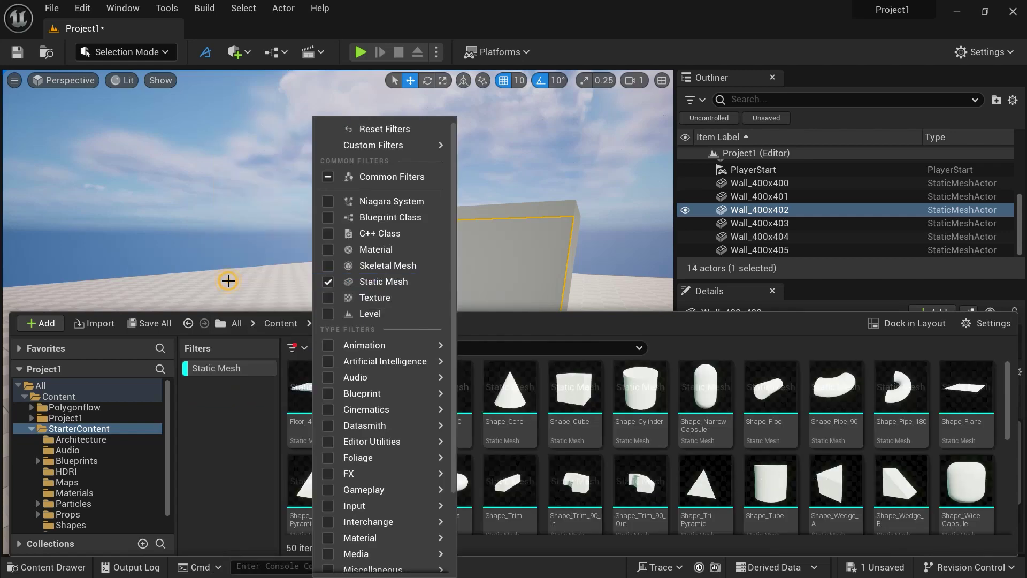
click(230, 396)
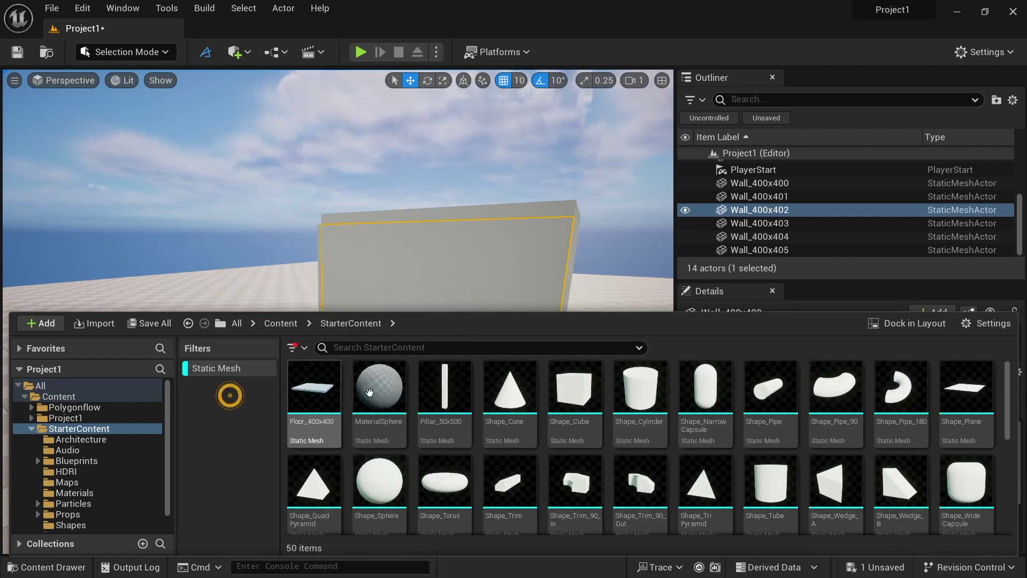
click(86, 439)
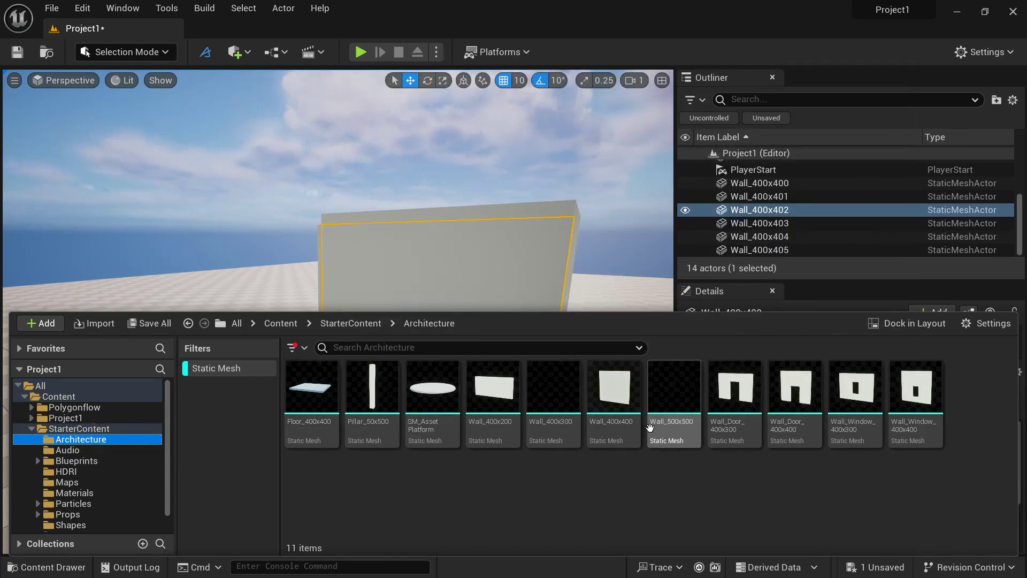
click(87, 493)
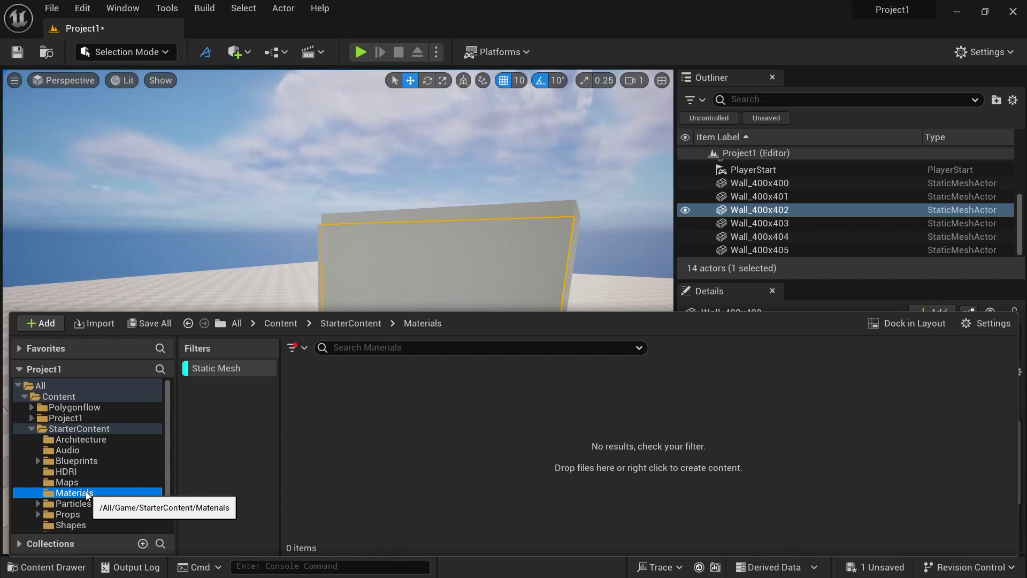
click(85, 441)
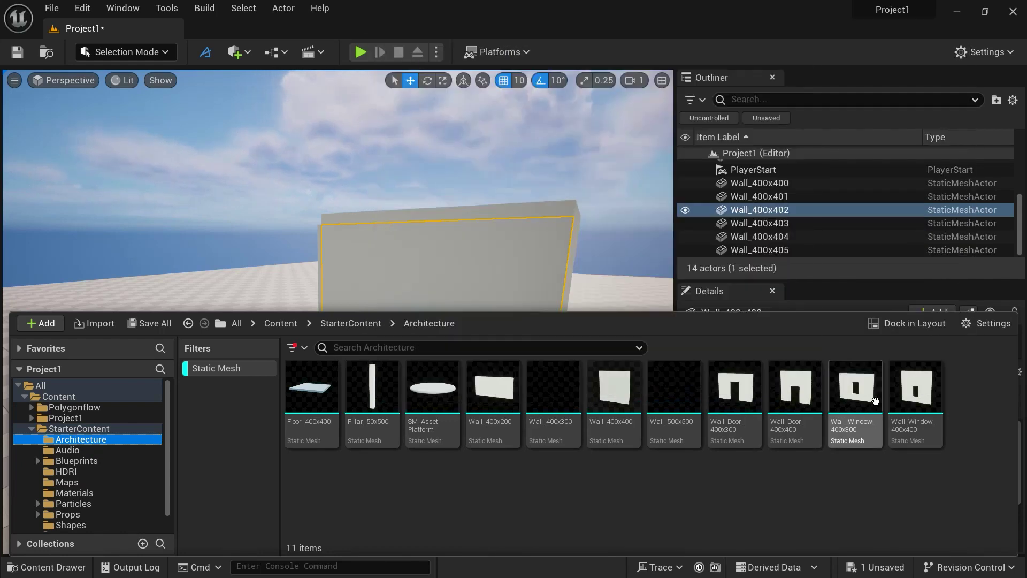
mouse_move(790, 432)
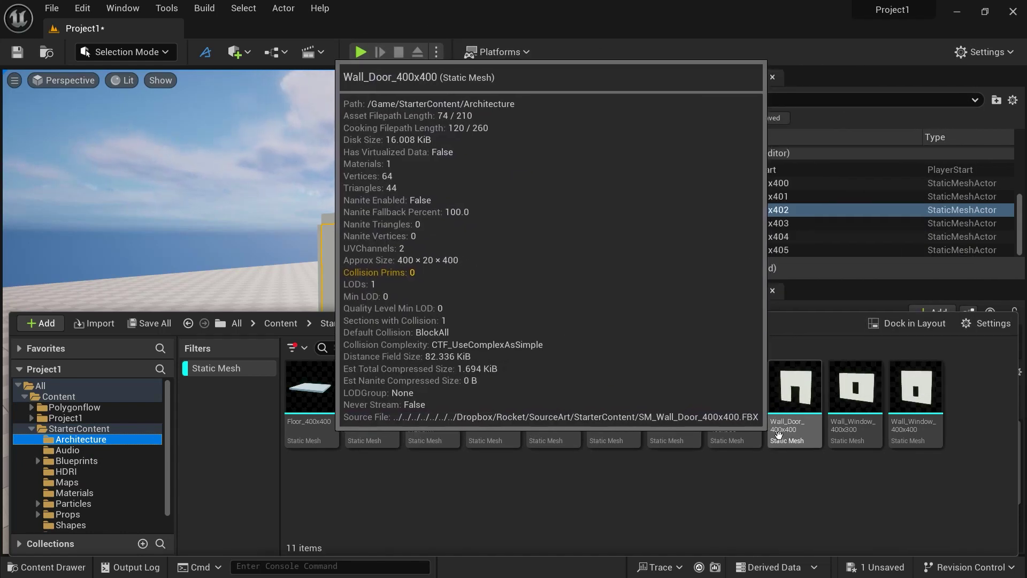
Step: Try replacing the static mesh of the selected side wall with Wall_Door_400x300, and undo the replacement
click(900, 407)
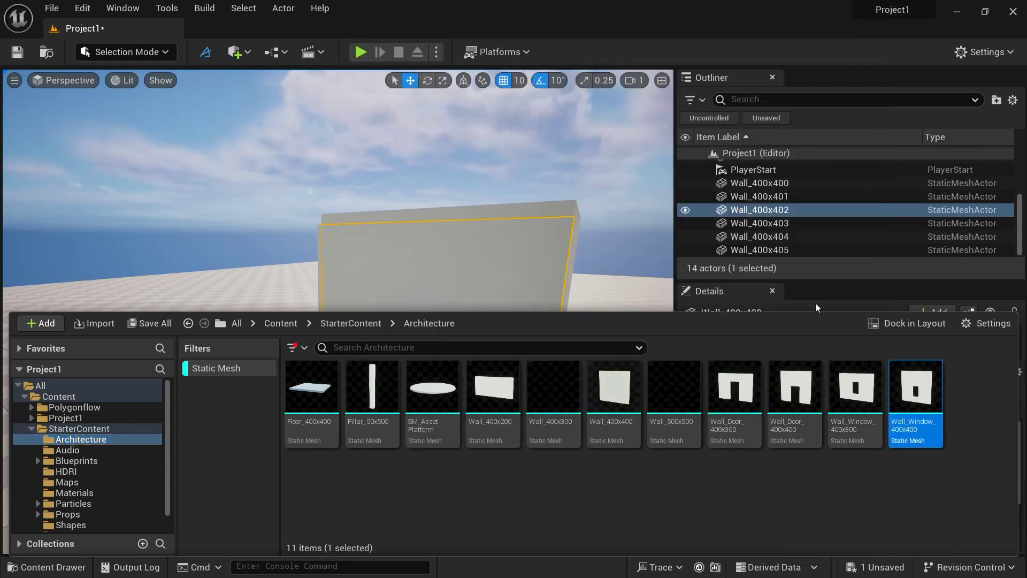
click(720, 290)
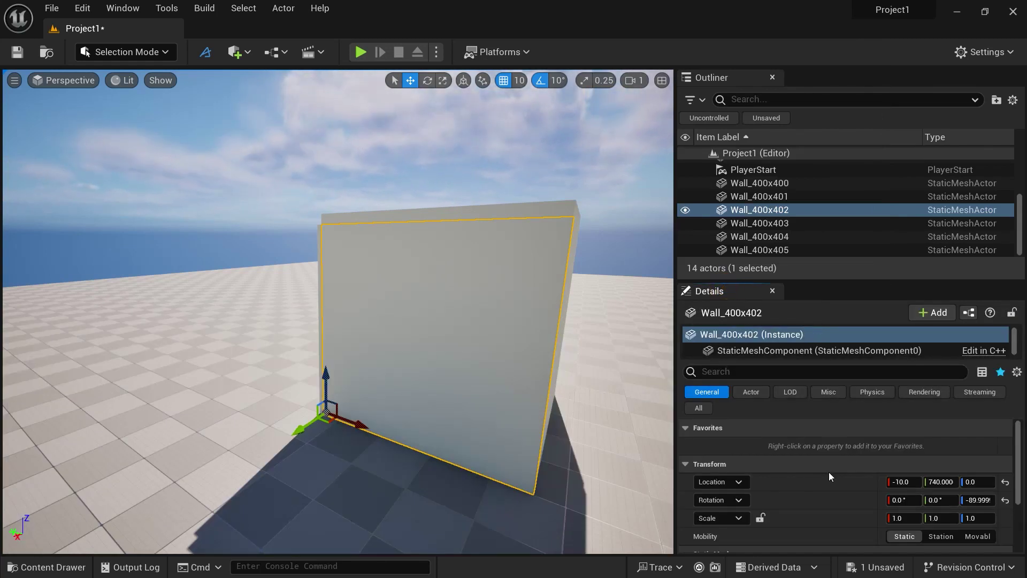
scroll(788, 425, down, 1)
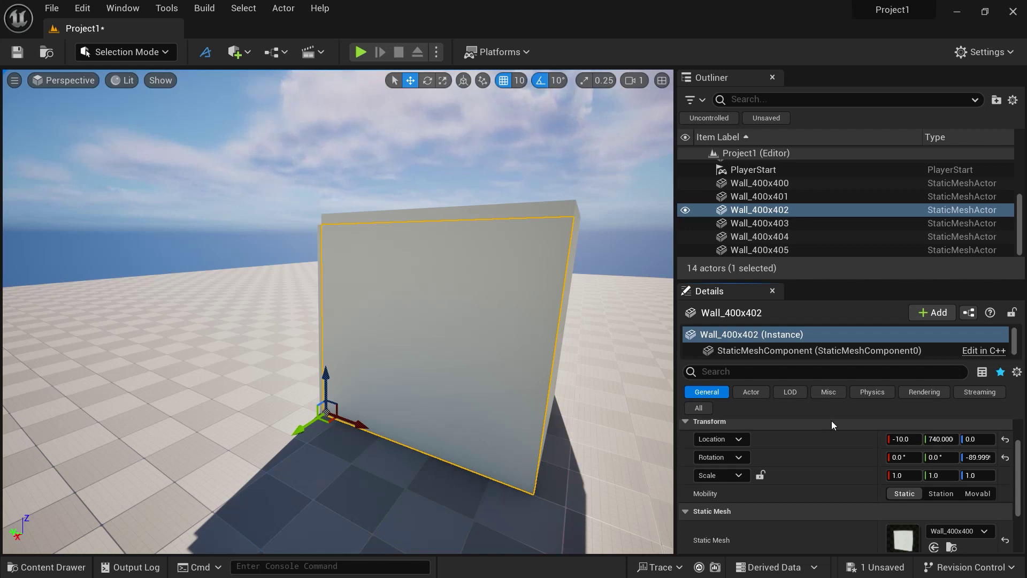
scroll(833, 496, down, 3)
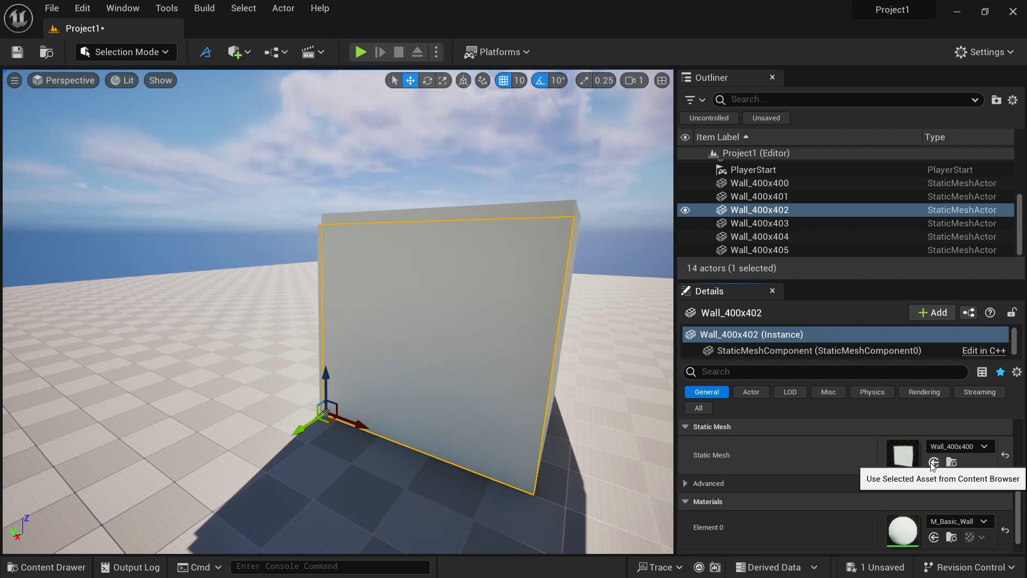
click(52, 567)
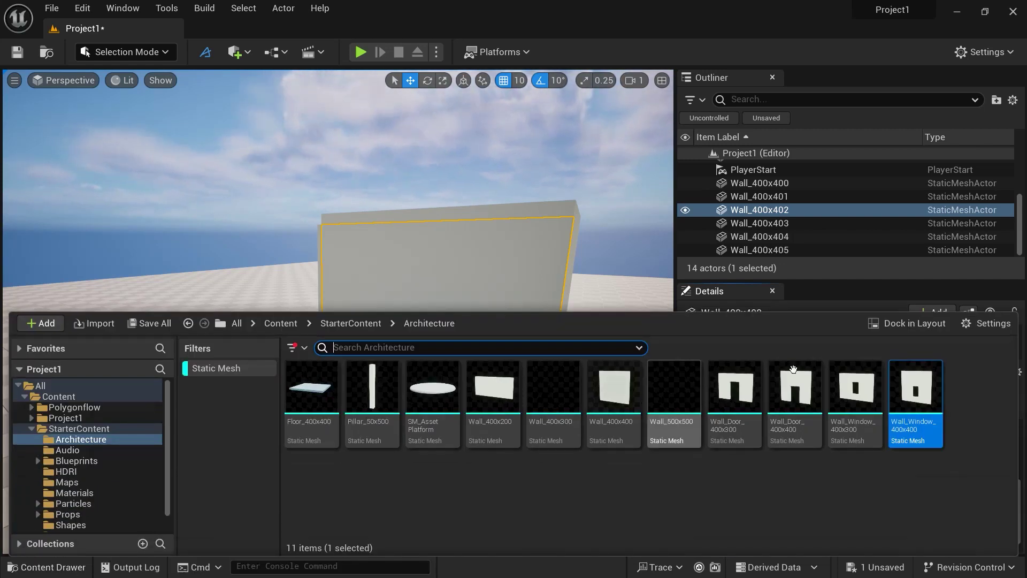
click(734, 388)
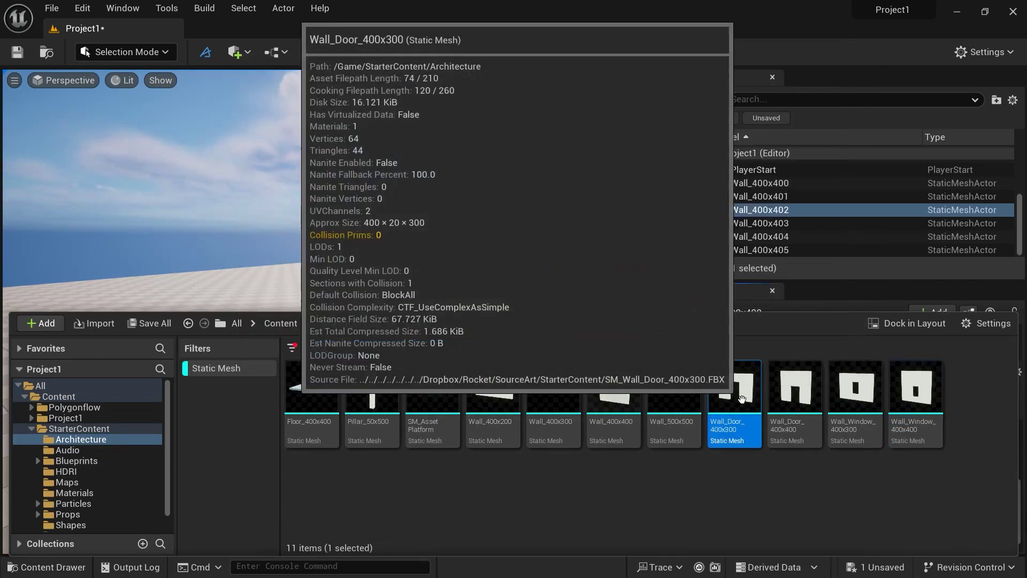
click(742, 286)
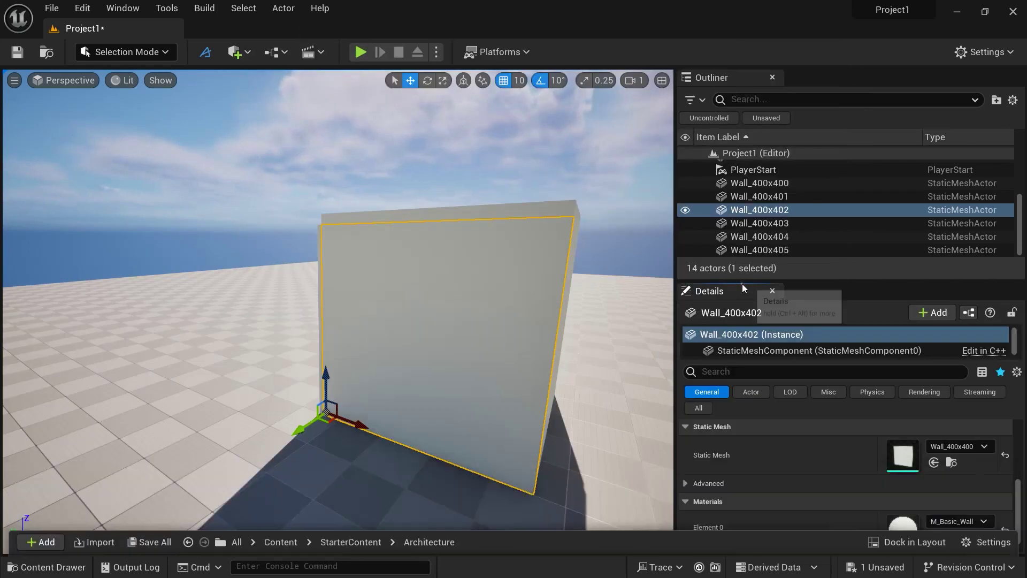
click(934, 464)
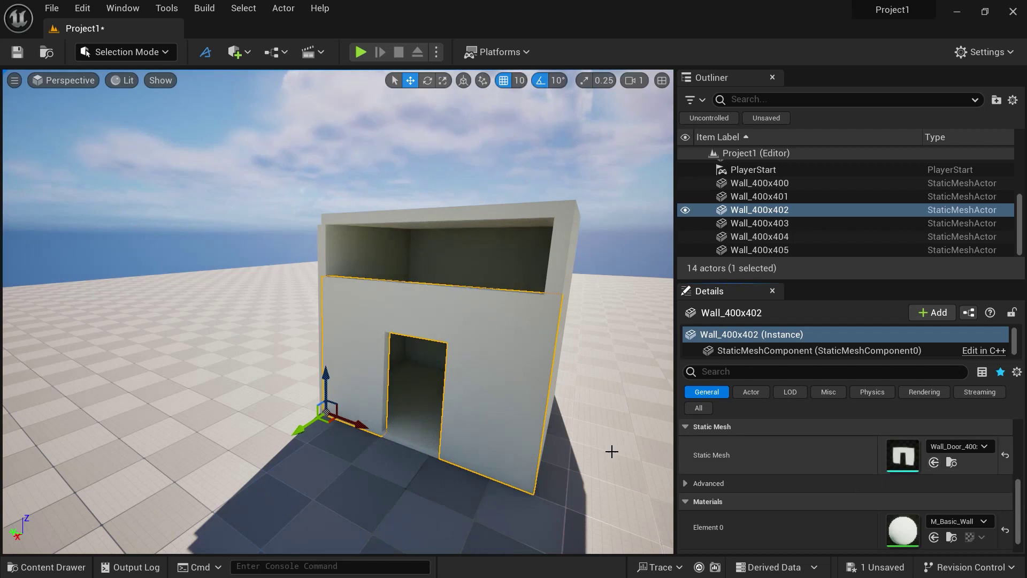
key(ctrl+z)
Step: Replace the static mesh of the selected side wall, Wall_400x402, with Wall_Window_400x400
click(49, 567)
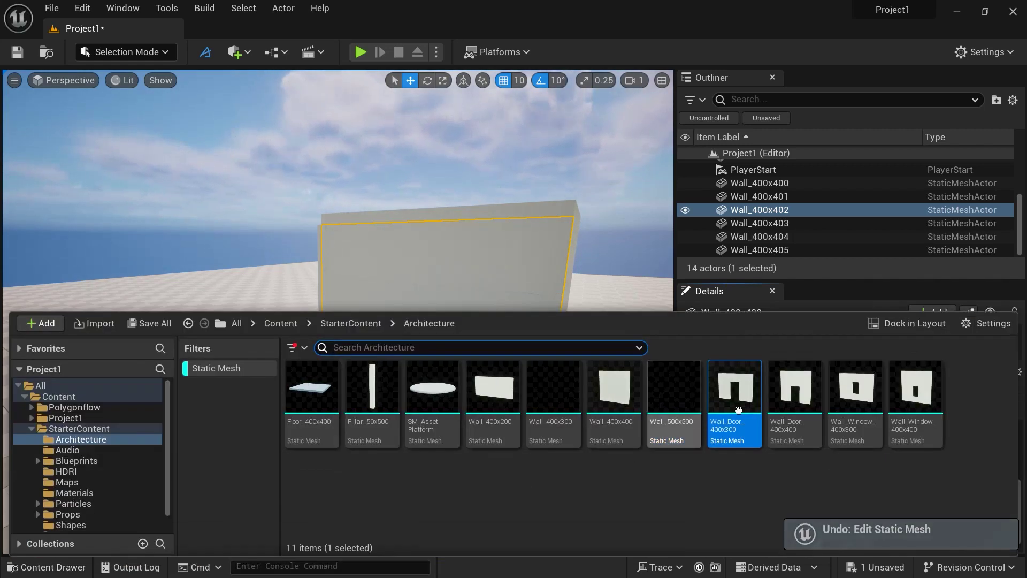
click(855, 388)
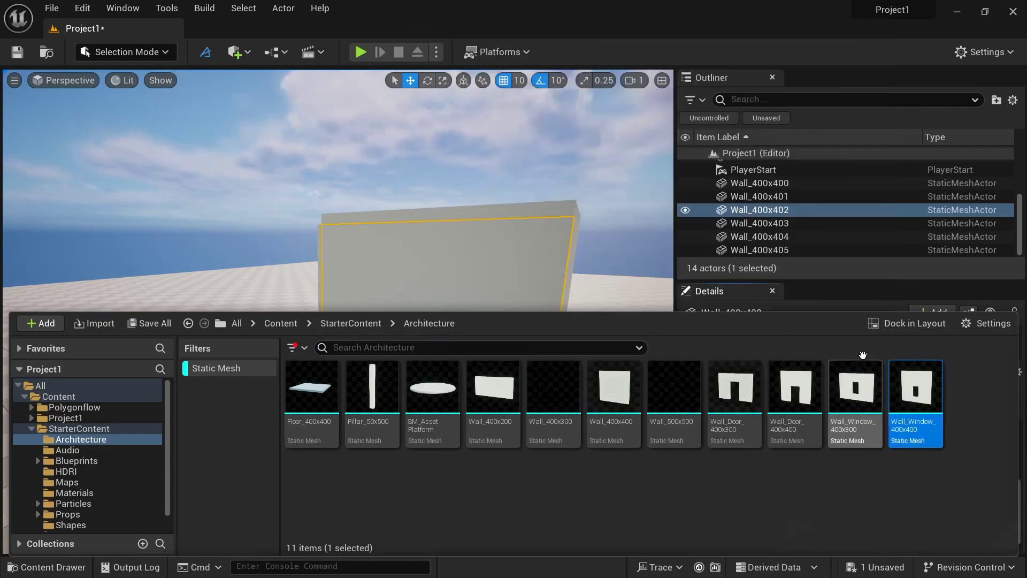
click(739, 291)
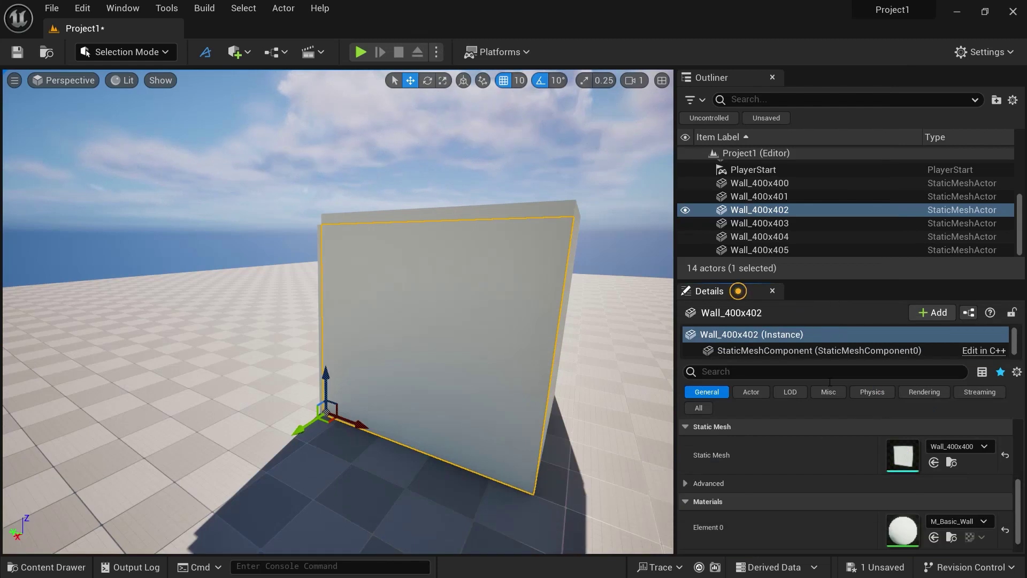
click(933, 461)
Step: Select the adjacent wall, Wall_400x403, and replace its static mesh with Wall_Door_400x400
right_drag(407, 321, 300, 321)
right_drag(518, 341, 571, 347)
click(518, 342)
click(52, 567)
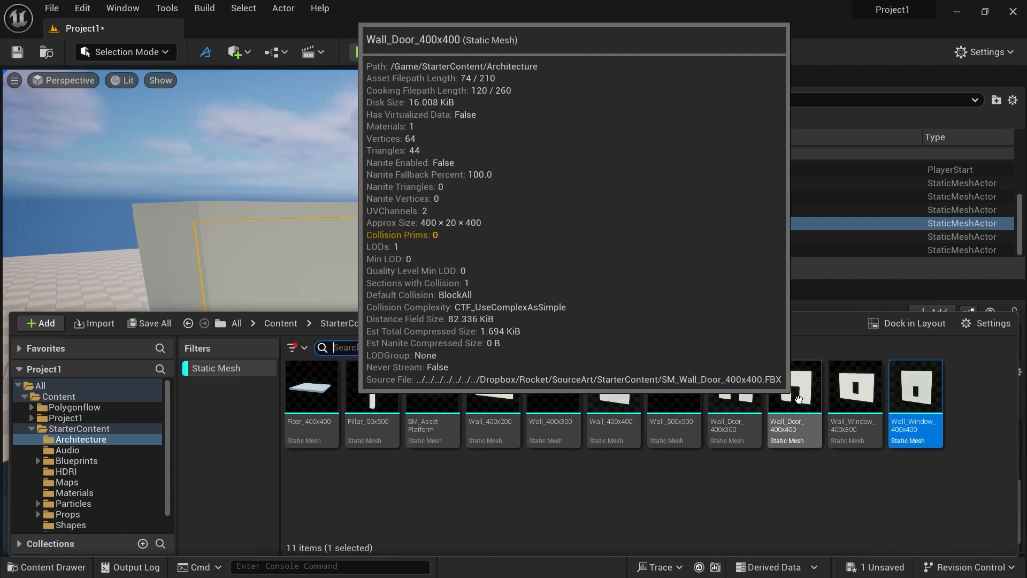
click(798, 398)
click(727, 292)
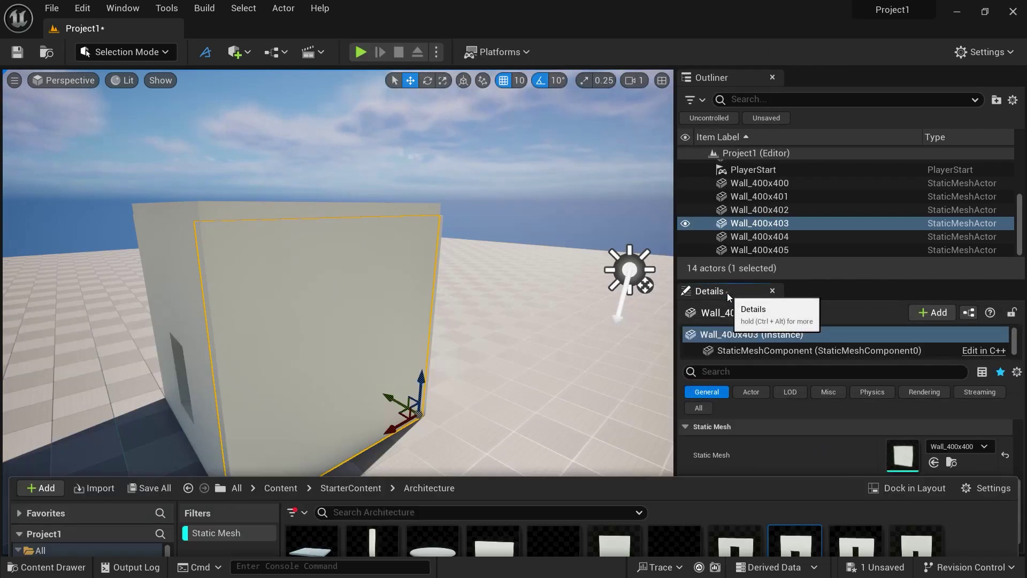
click(934, 462)
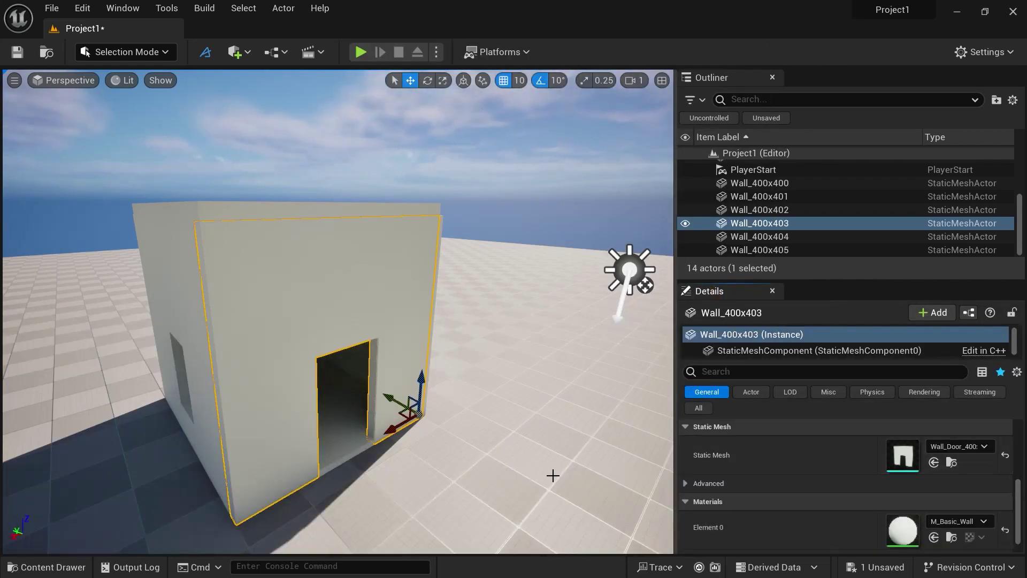
Step: Enter the room and rotate the sun's direction so sunlight falls through the openings onto the floor and wall
click(532, 232)
right_drag(587, 341, 342, 349)
key(w)
right_drag(531, 186, 531, 185)
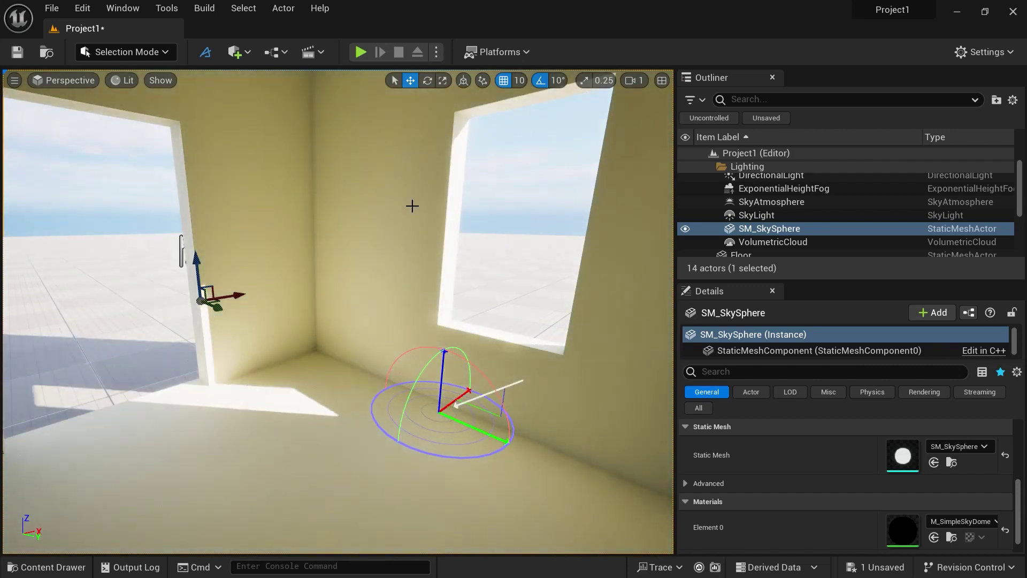
key(ctrl+l)
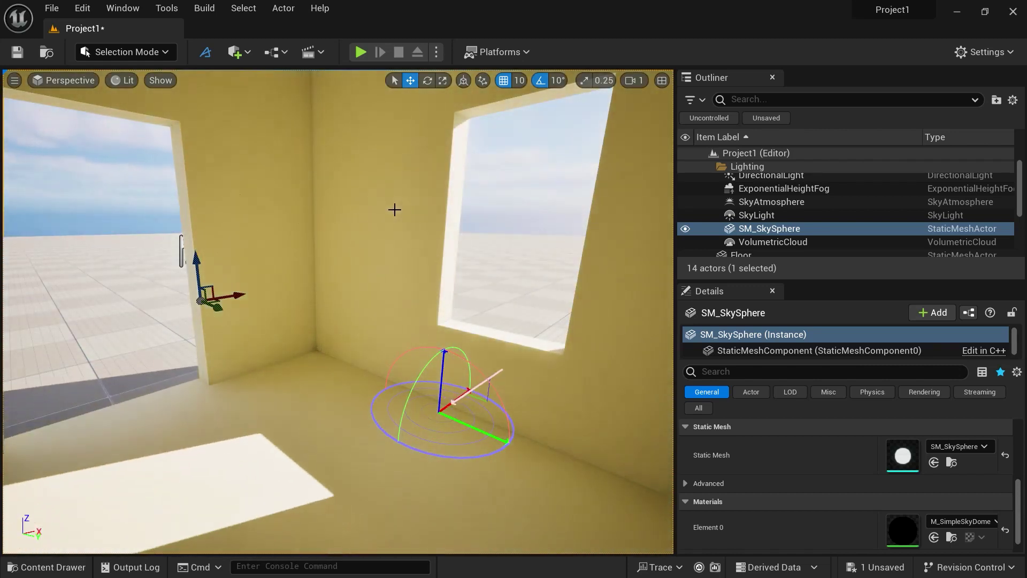
key(ctrl+l)
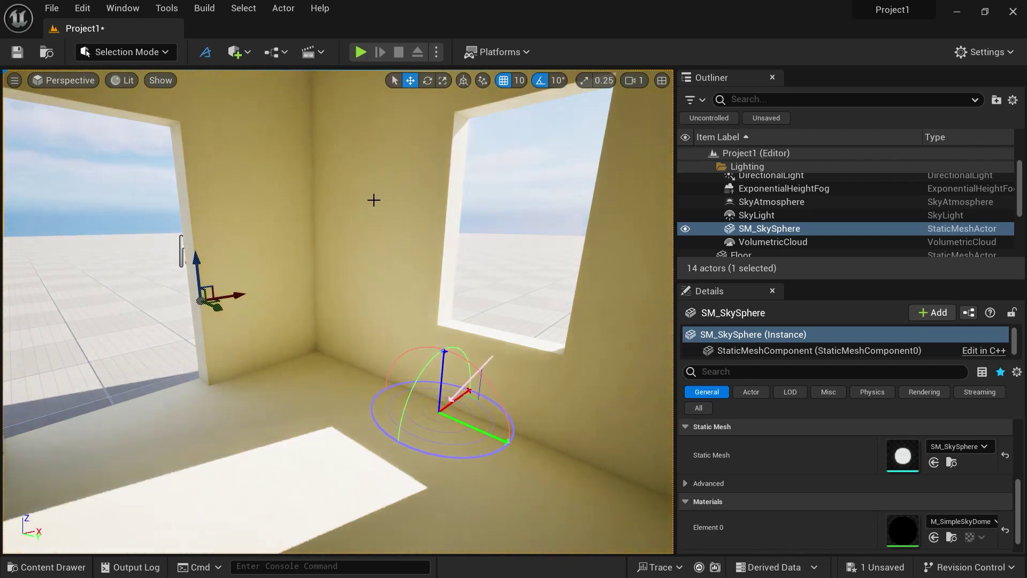
right_drag(360, 207, 199, 189)
key(s)
key(w)
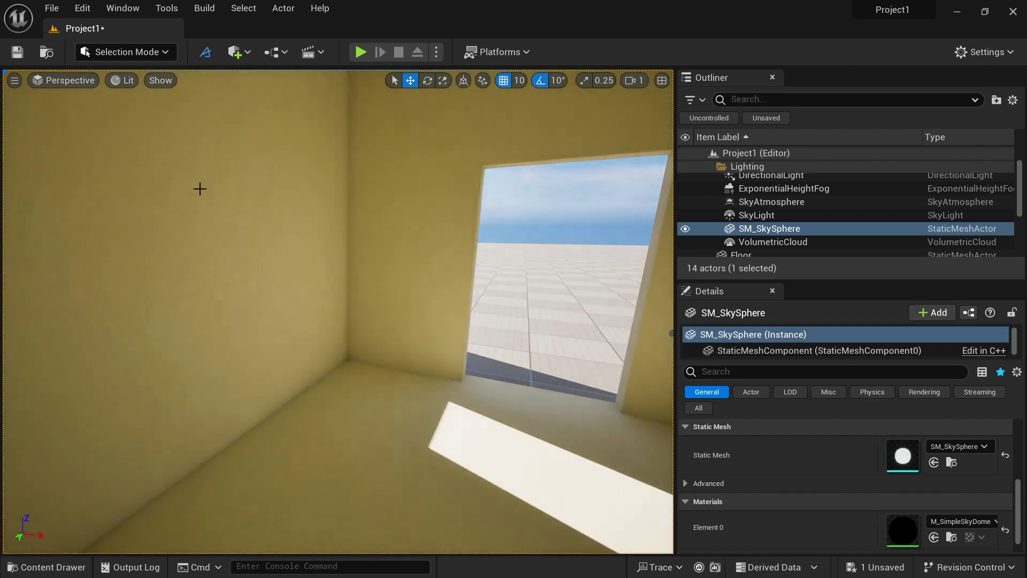
key(ctrl+l)
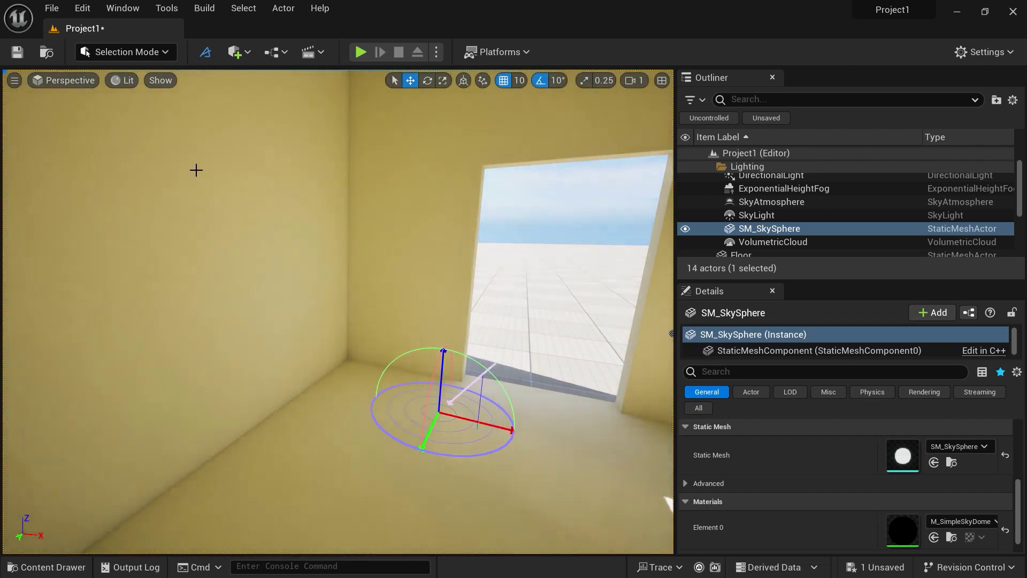
key(ctrl+l)
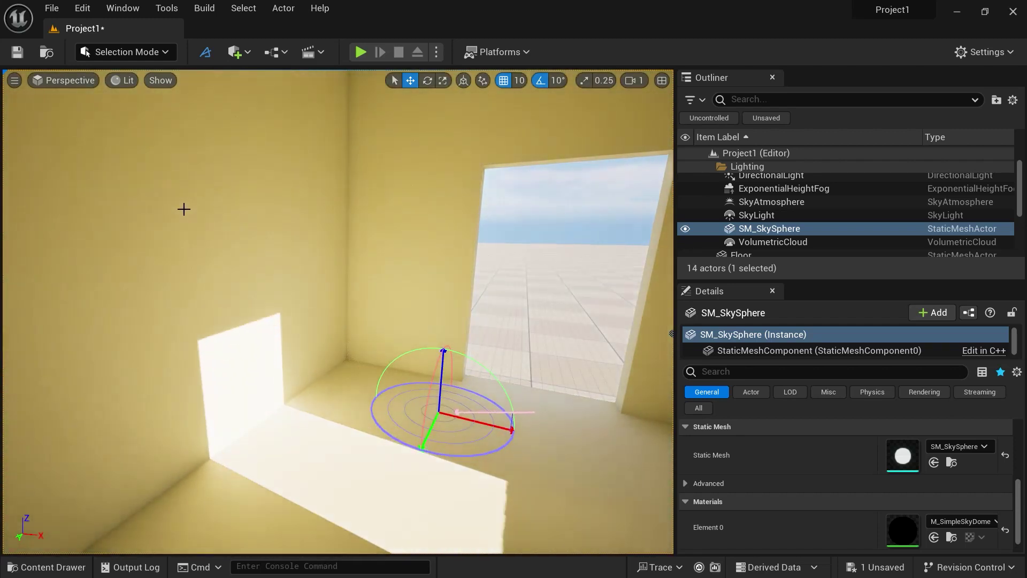
Step: Turn off the Static Mesh filter and show all StarterContent assets filtered to Material
right_drag(181, 206, 428, 227)
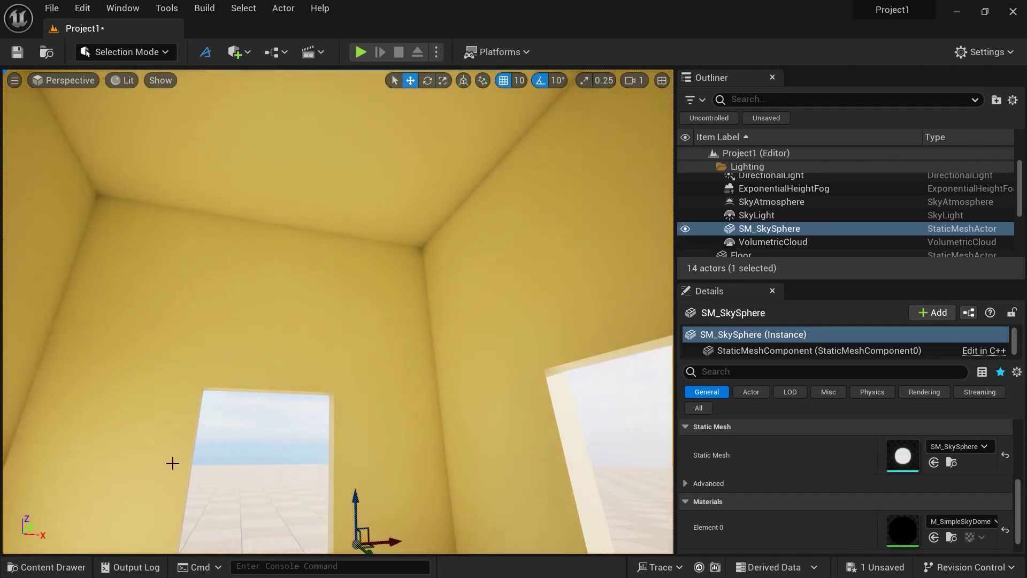
click(69, 569)
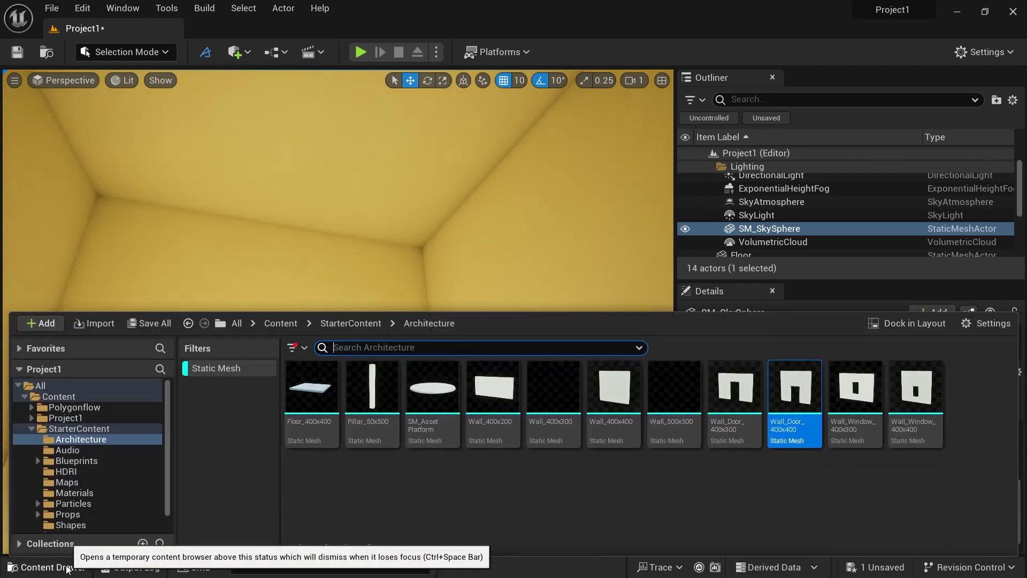
click(83, 494)
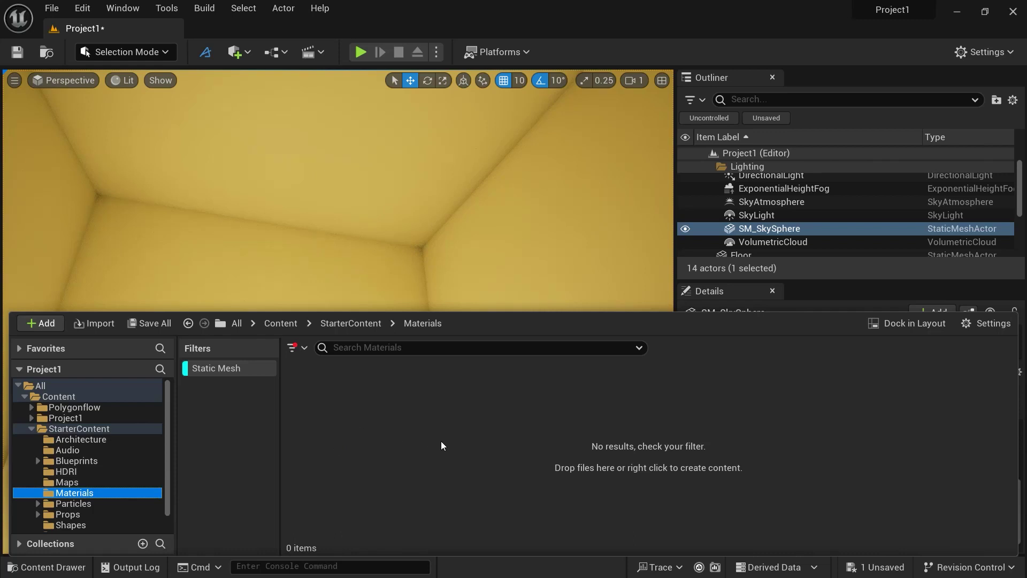
click(207, 368)
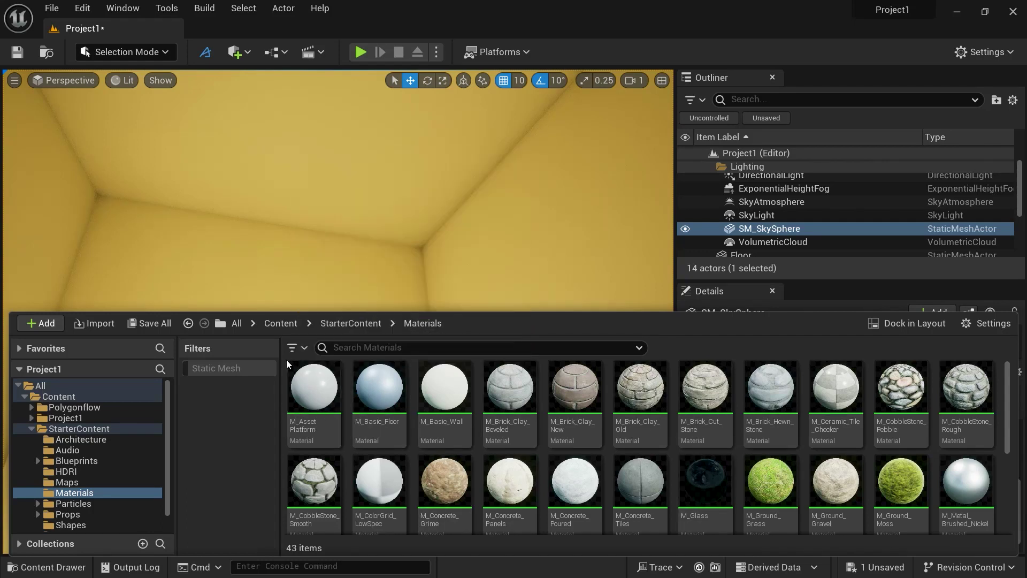
click(59, 429)
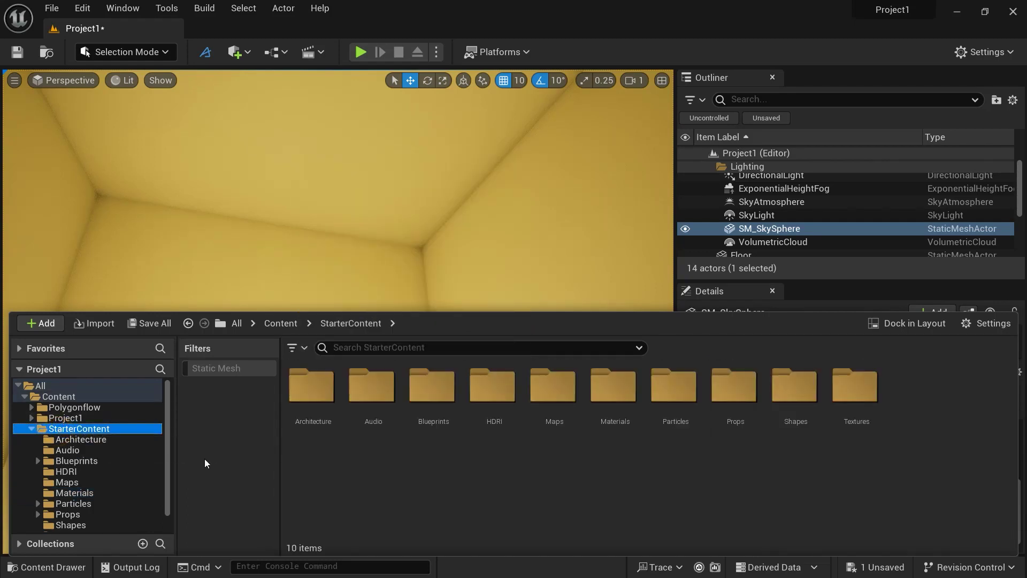
click(295, 350)
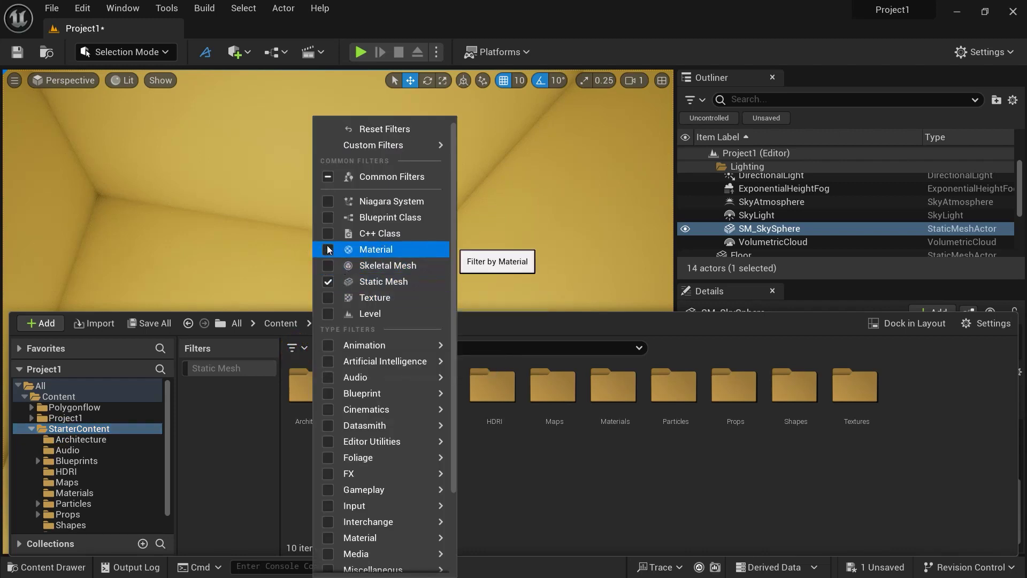
click(327, 249)
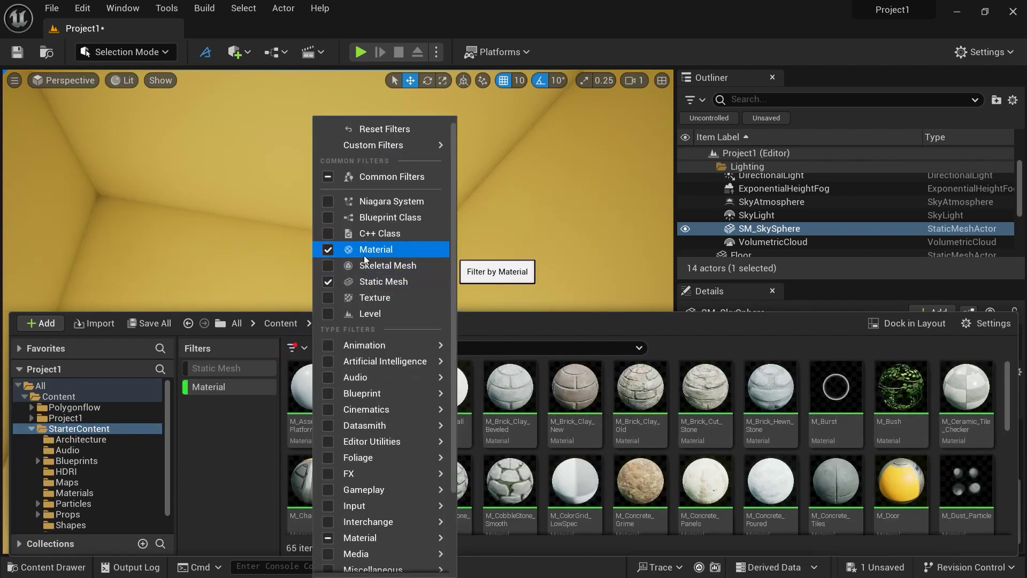
click(100, 430)
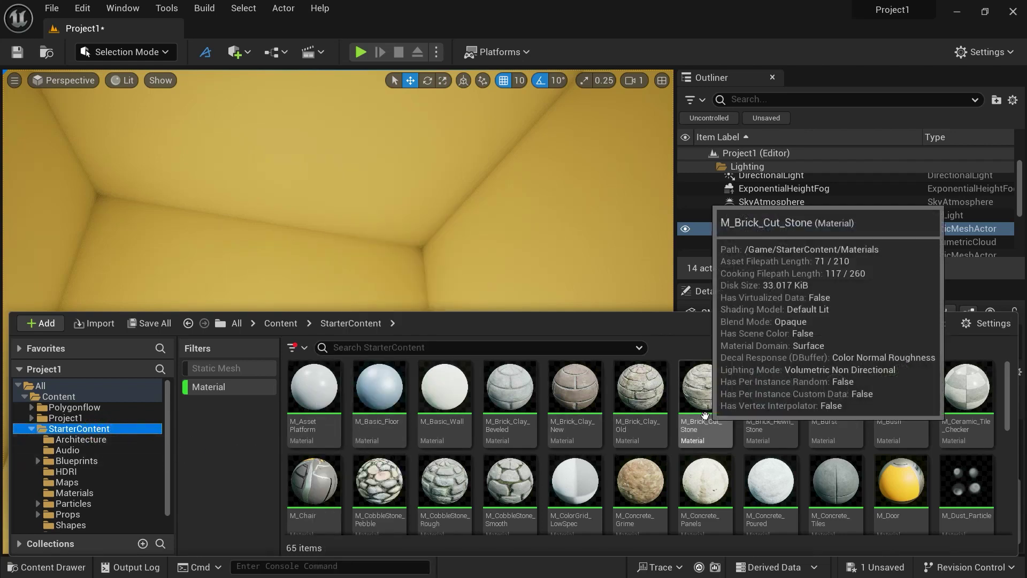
Step: Find M_Concrete_Poured among the StarterContent materials and apply it to the interior wall with the window
scroll(705, 415, down, 2)
scroll(705, 414, down, 5)
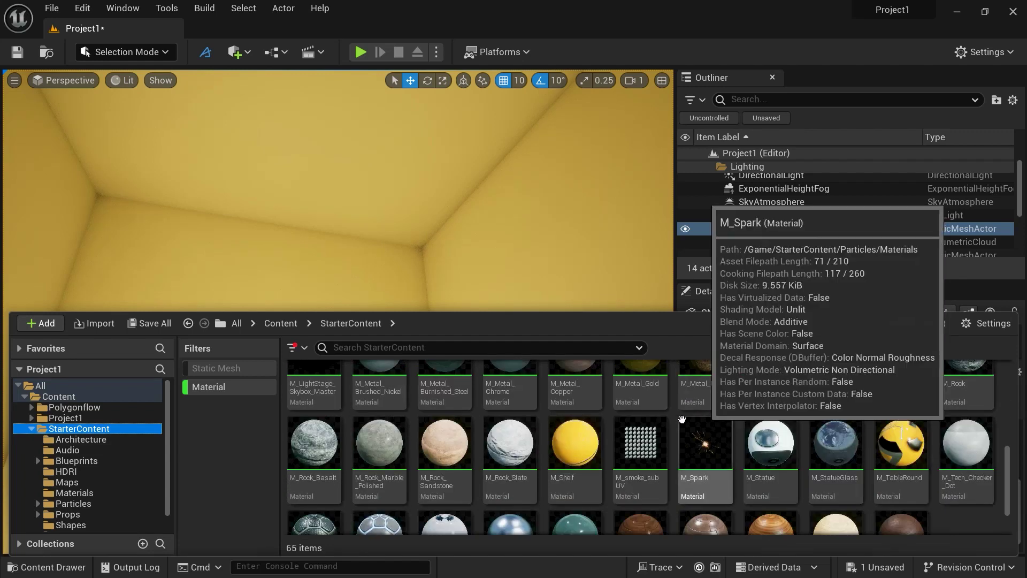
scroll(675, 420, up, 2)
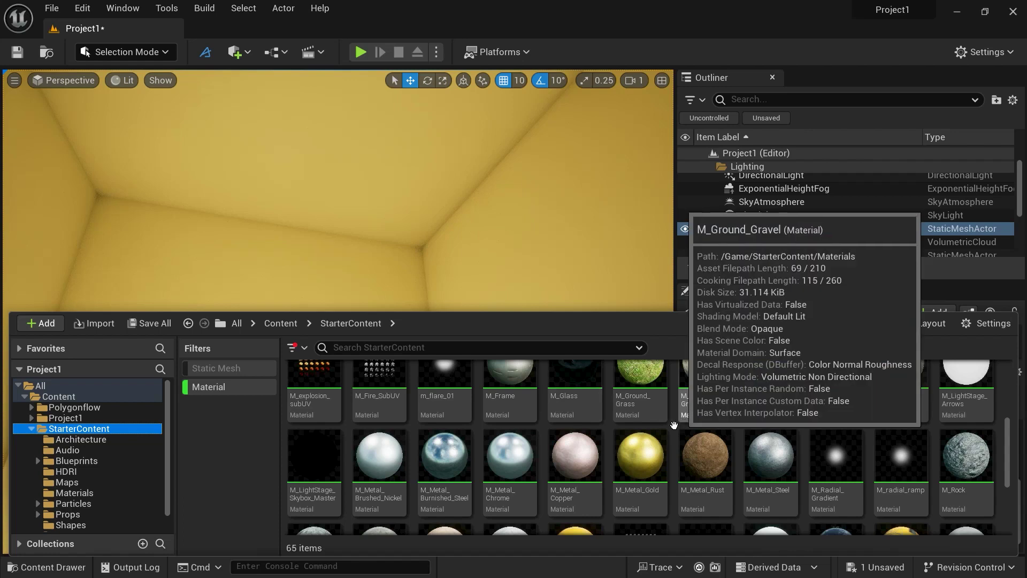
scroll(756, 440, up, 4)
drag(756, 439, 557, 207)
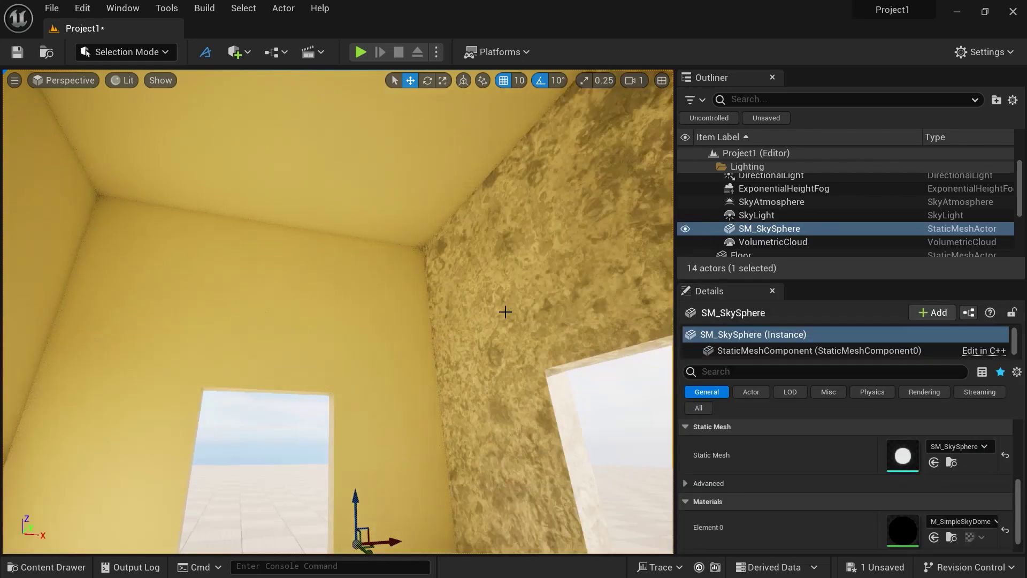
Step: Assign the selected M_Concrete_Poured material to the doorway wall, Wall_400x403, and to Wall_400x401
right_drag(505, 312, 567, 356)
key(s)
key(w)
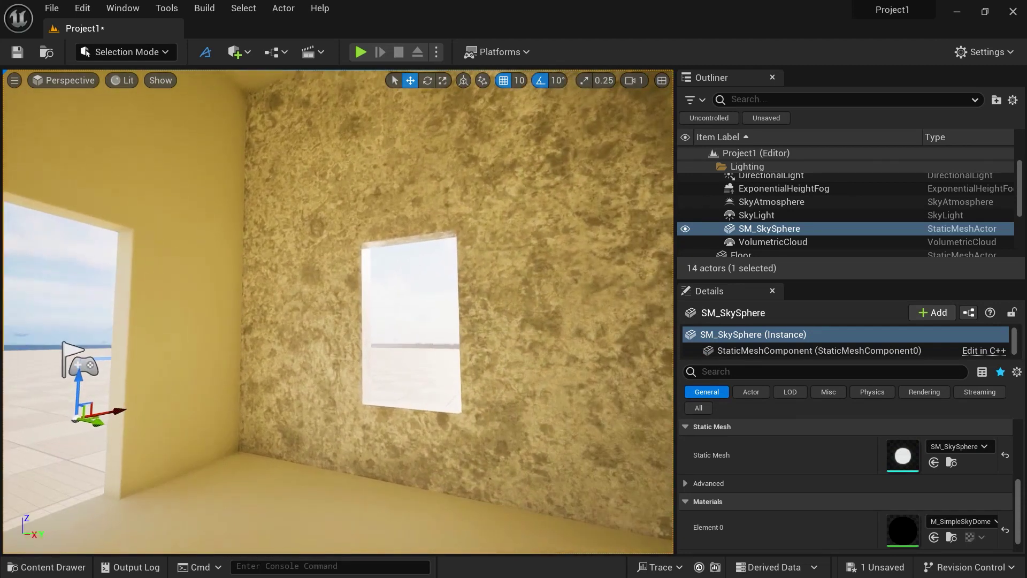
right_drag(470, 406, 460, 383)
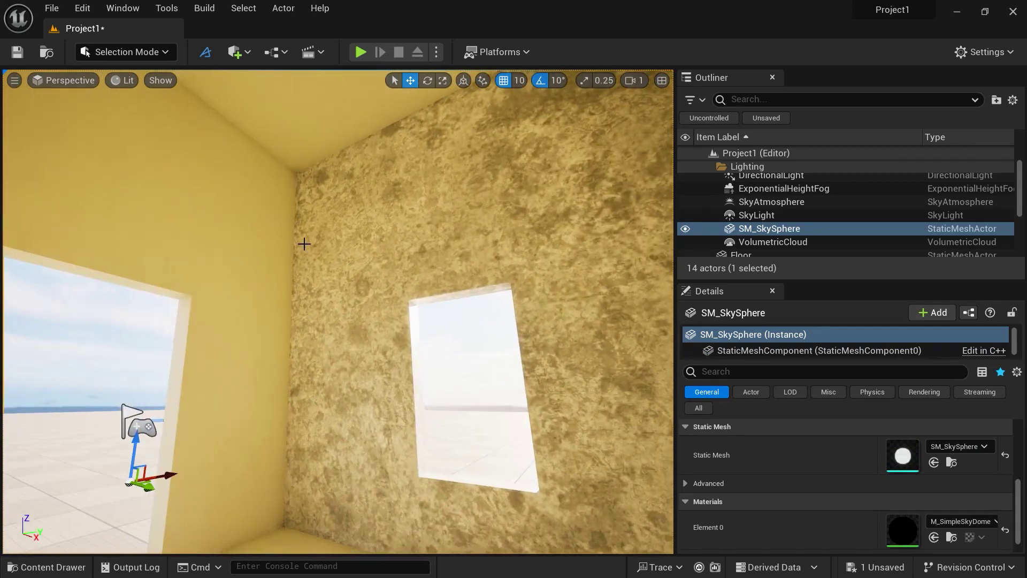
click(39, 569)
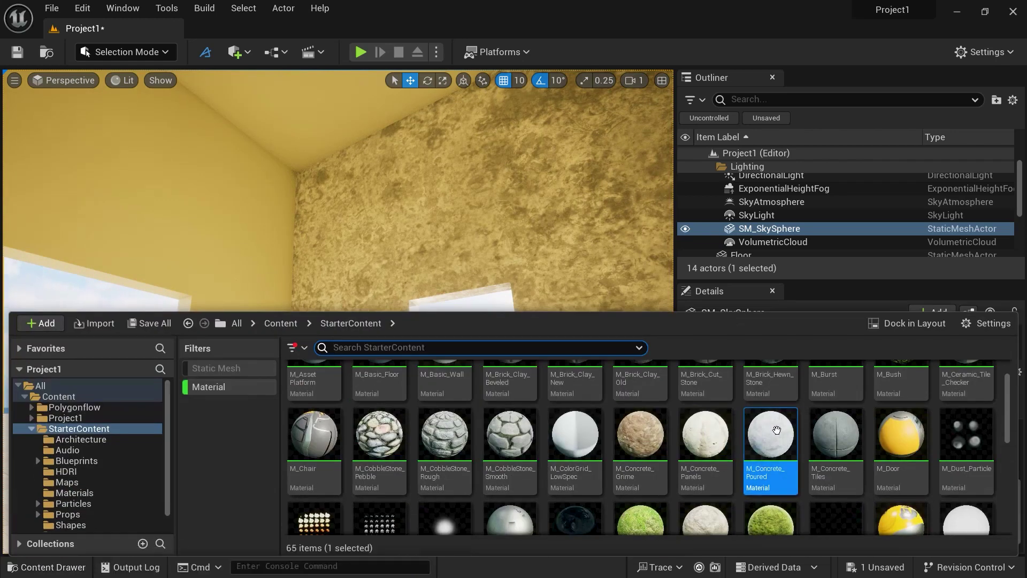
click(736, 291)
click(212, 175)
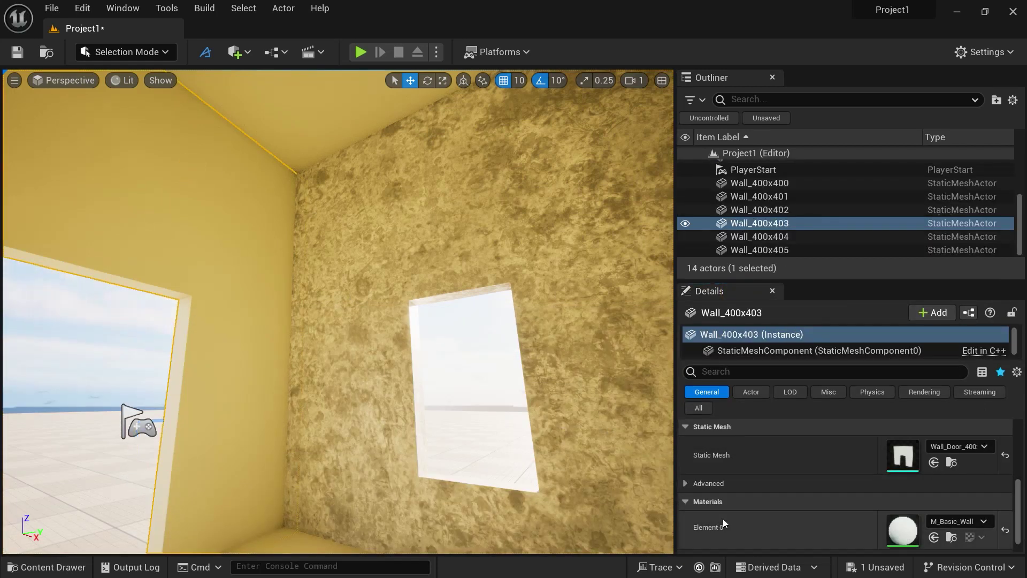
click(932, 538)
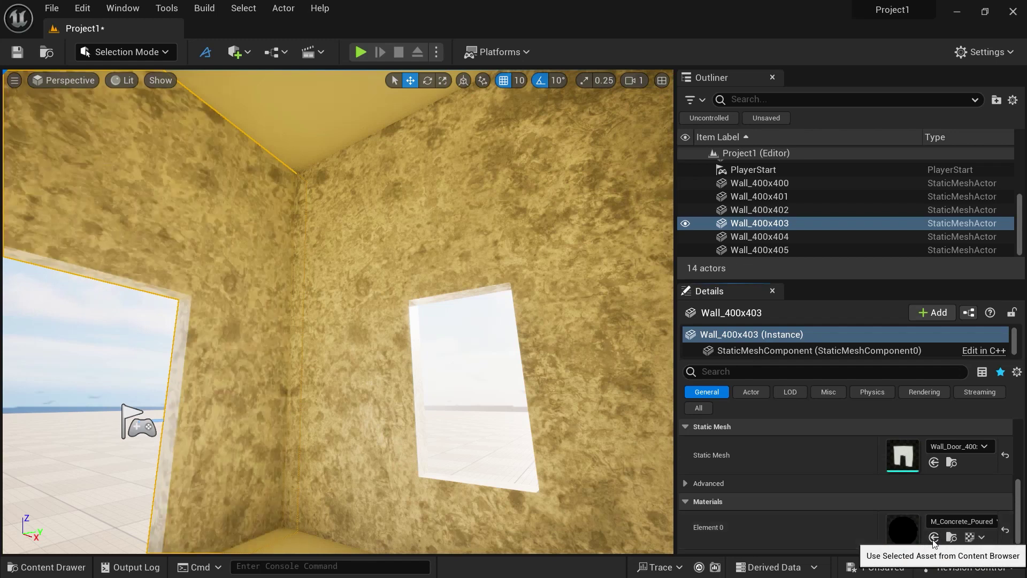
click(363, 101)
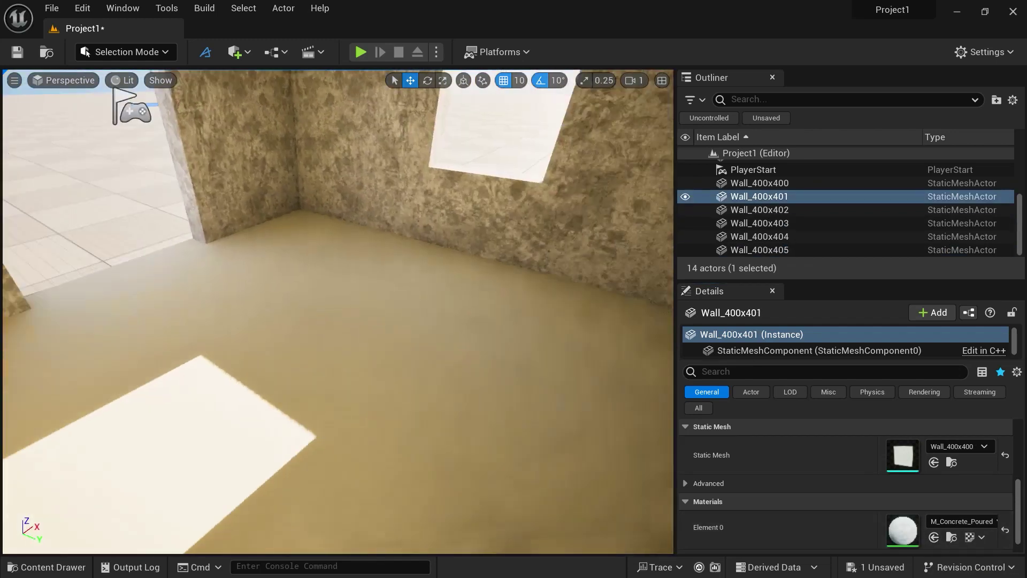
right_drag(308, 253, 330, 252)
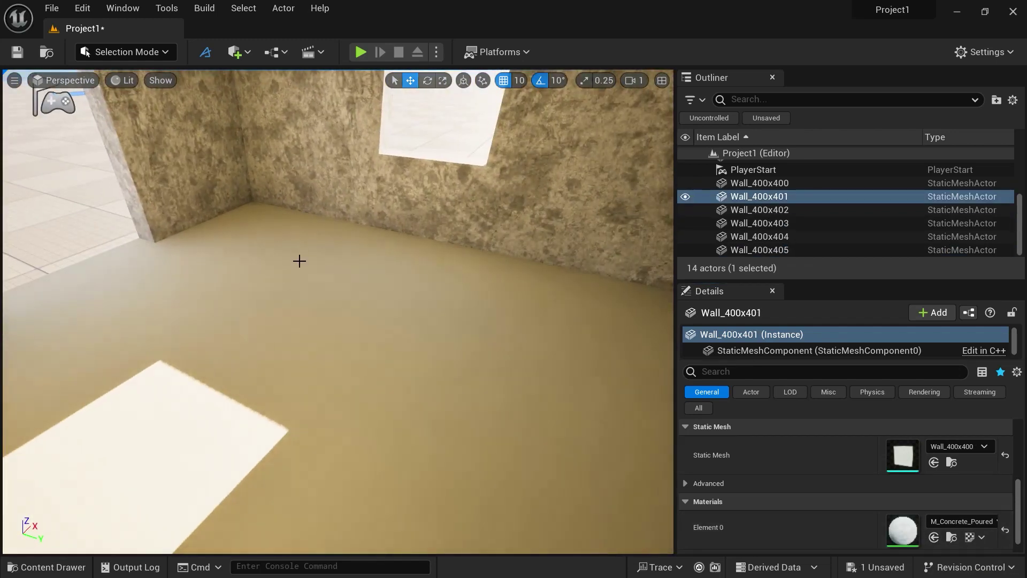
Step: Select the floor panel, Wall_400x404, and apply the M_Wood_Floor_Walnut_Worn material to it
click(299, 261)
click(71, 566)
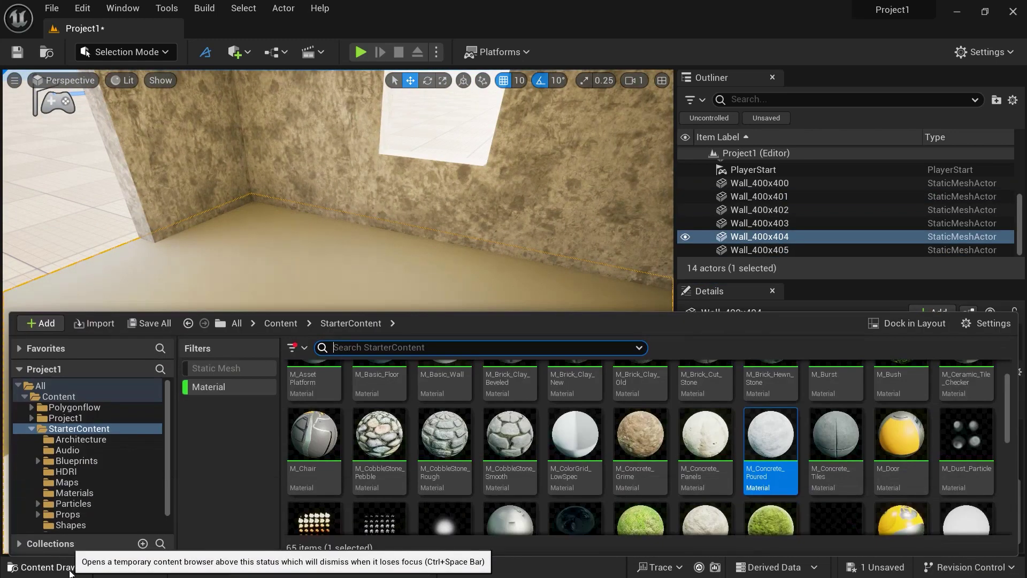
scroll(408, 476, down, 5)
scroll(408, 476, down, 2)
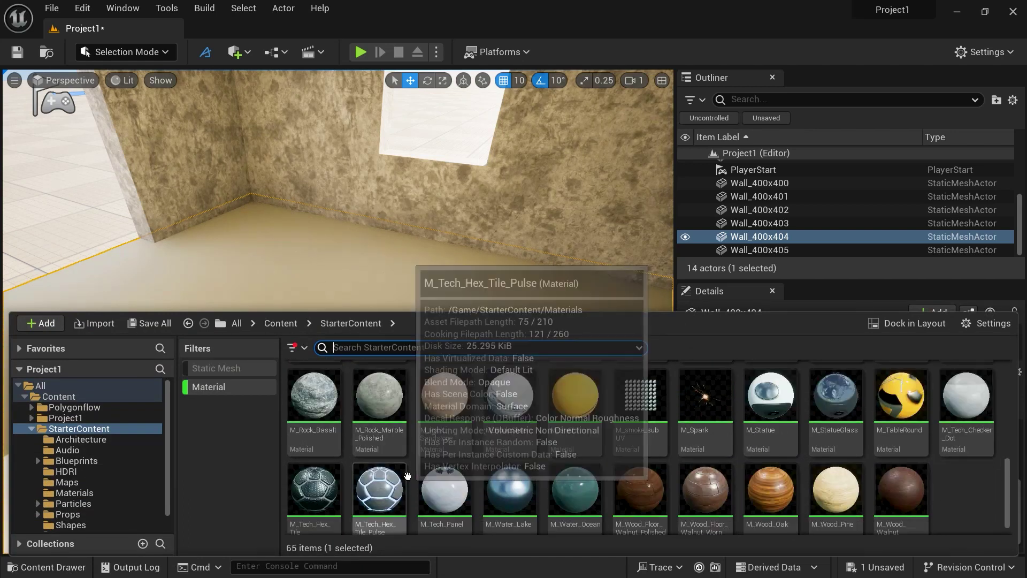
drag(705, 471, 322, 242)
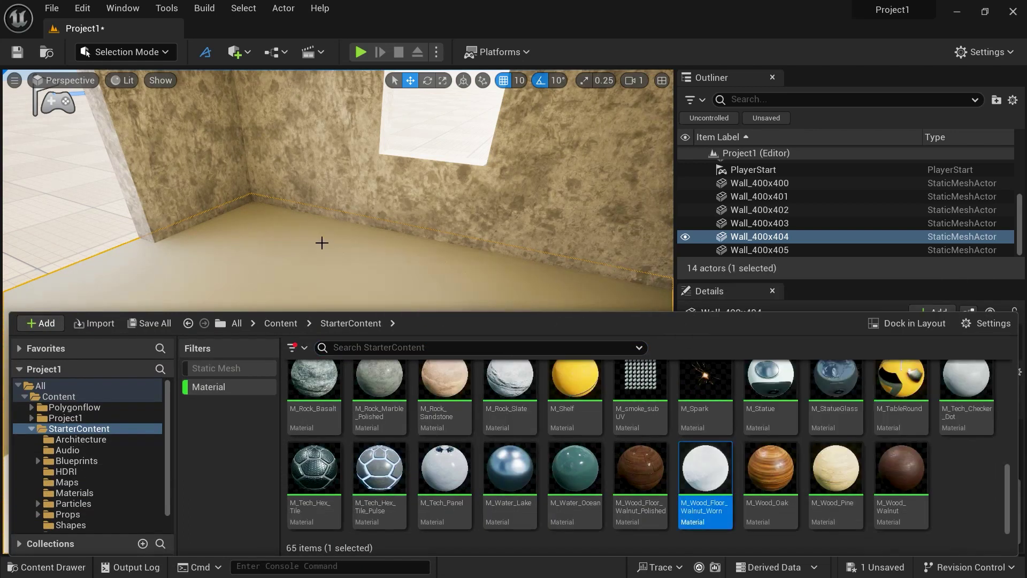
Step: Rotate the sun's direction until sunlight comes through the doorway and stretches across the wooden floor
right_drag(322, 242, 642, 145)
right_drag(284, 187, 278, 283)
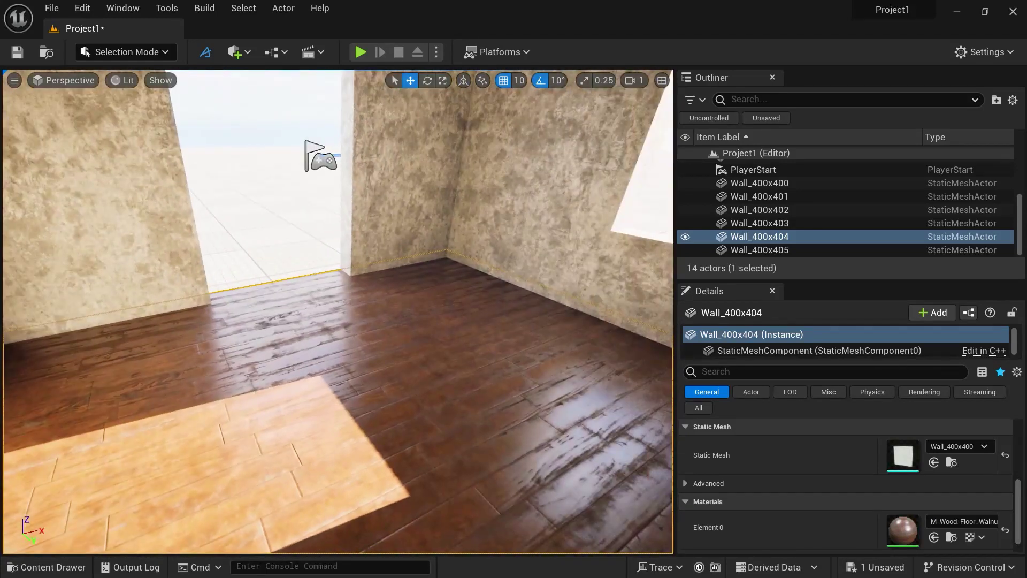
right_drag(465, 336, 472, 315)
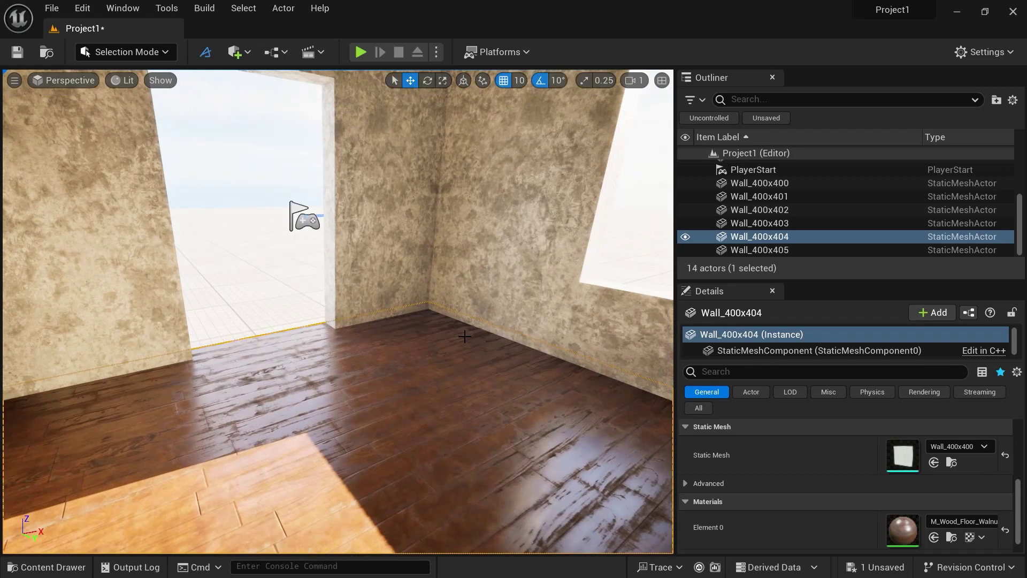
key(ctrl+l)
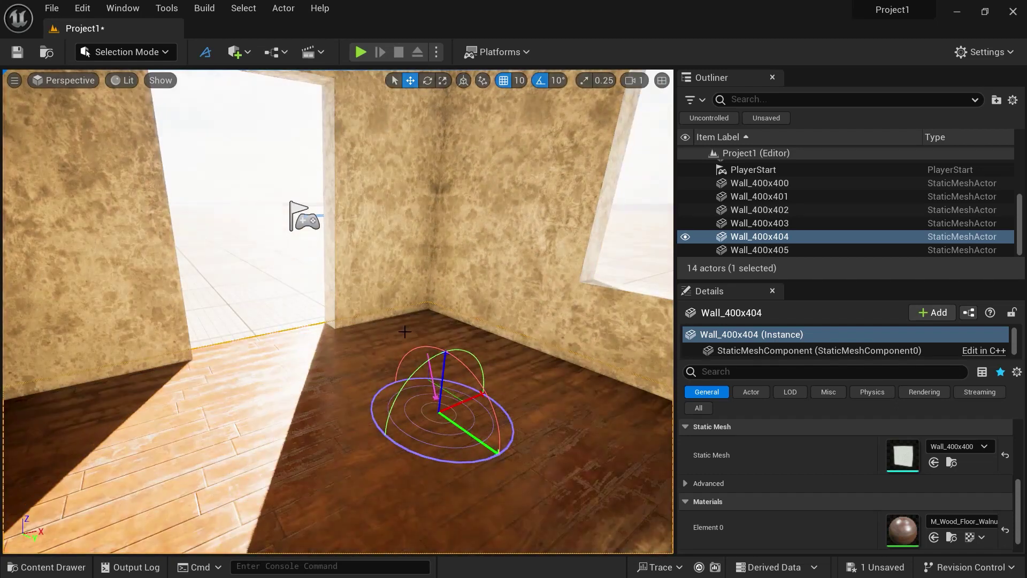
key(ctrl+l)
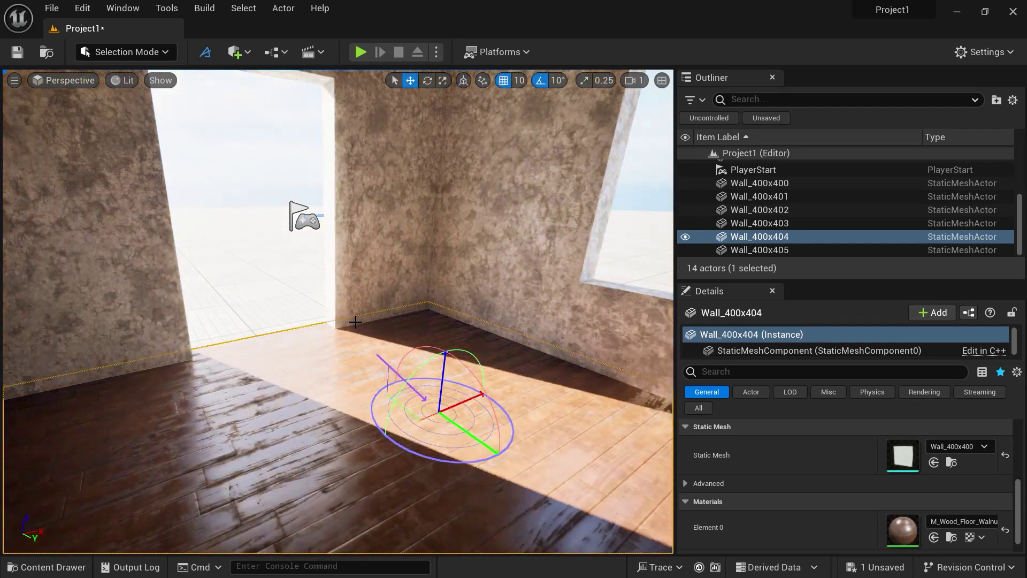
key(ctrl+l)
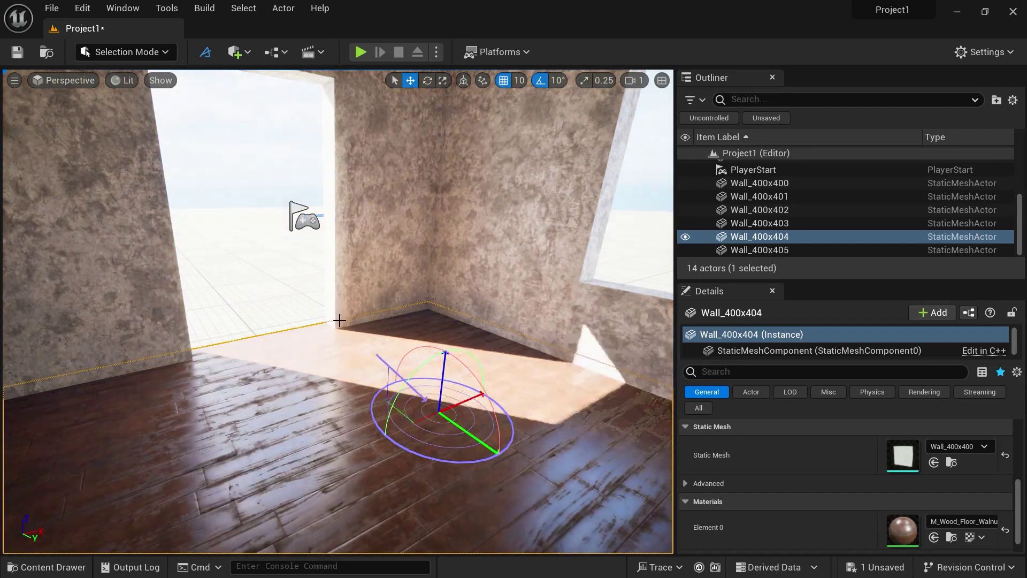
key(ctrl+l)
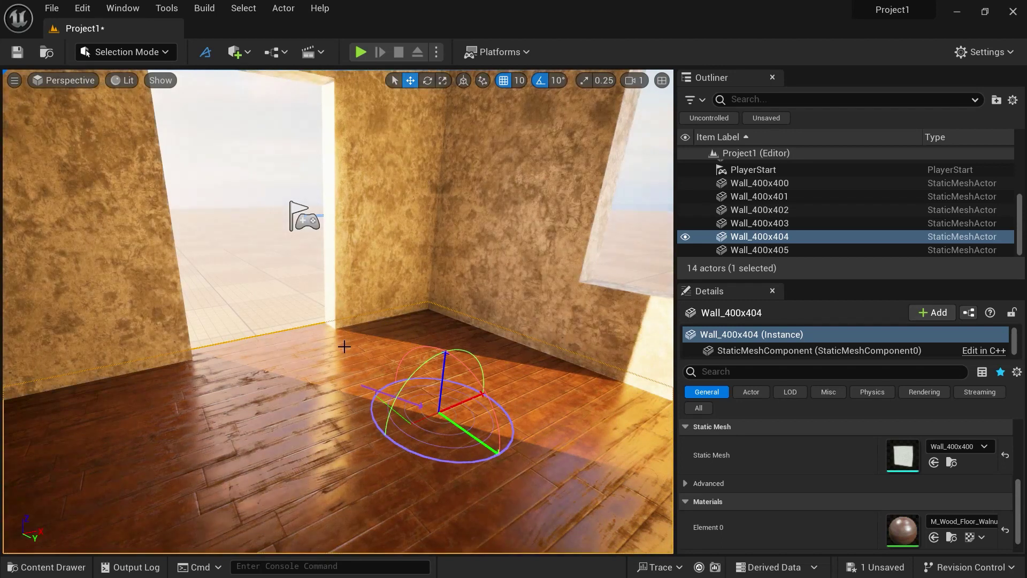
key(ctrl+l)
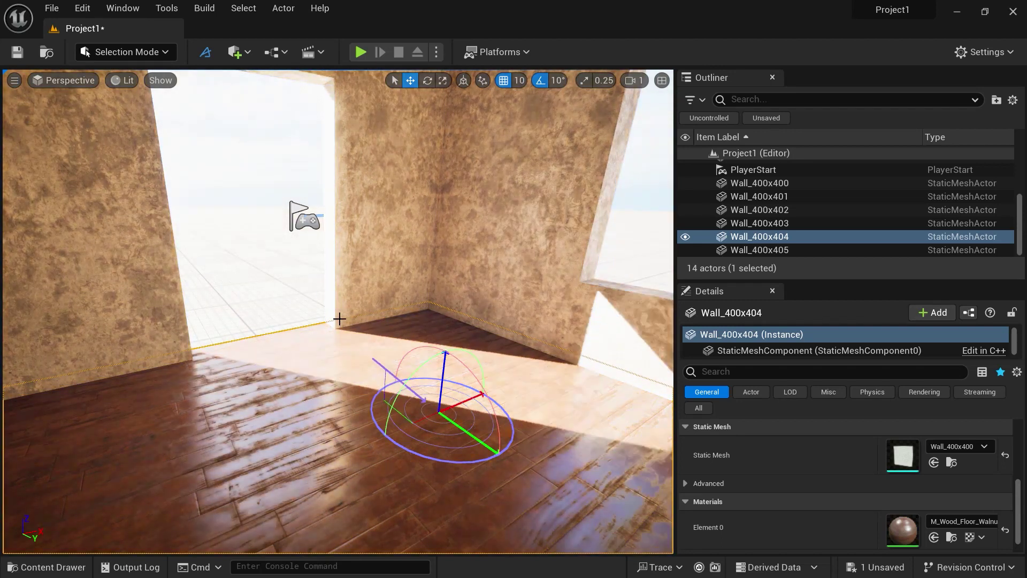
key(ctrl+l)
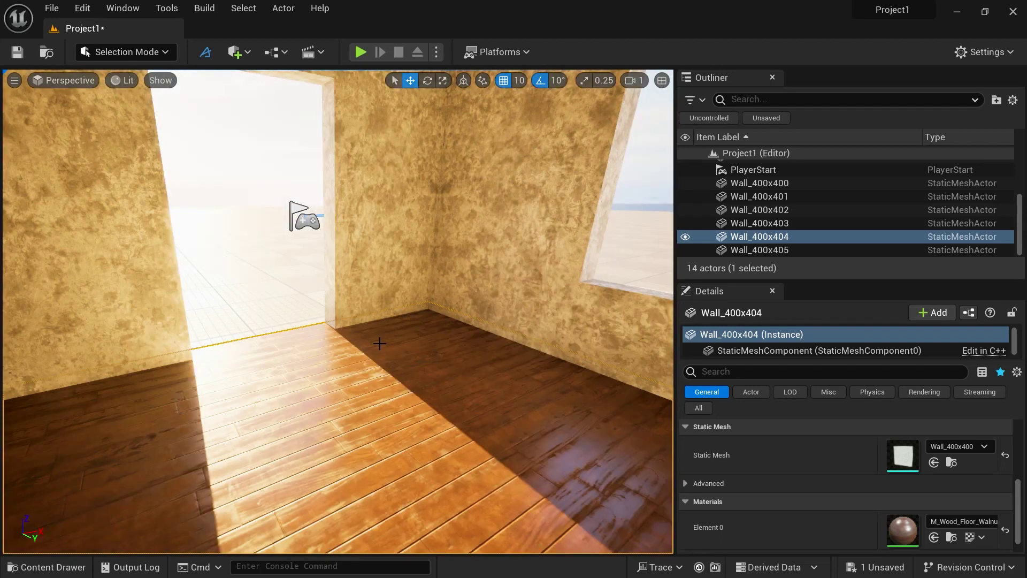